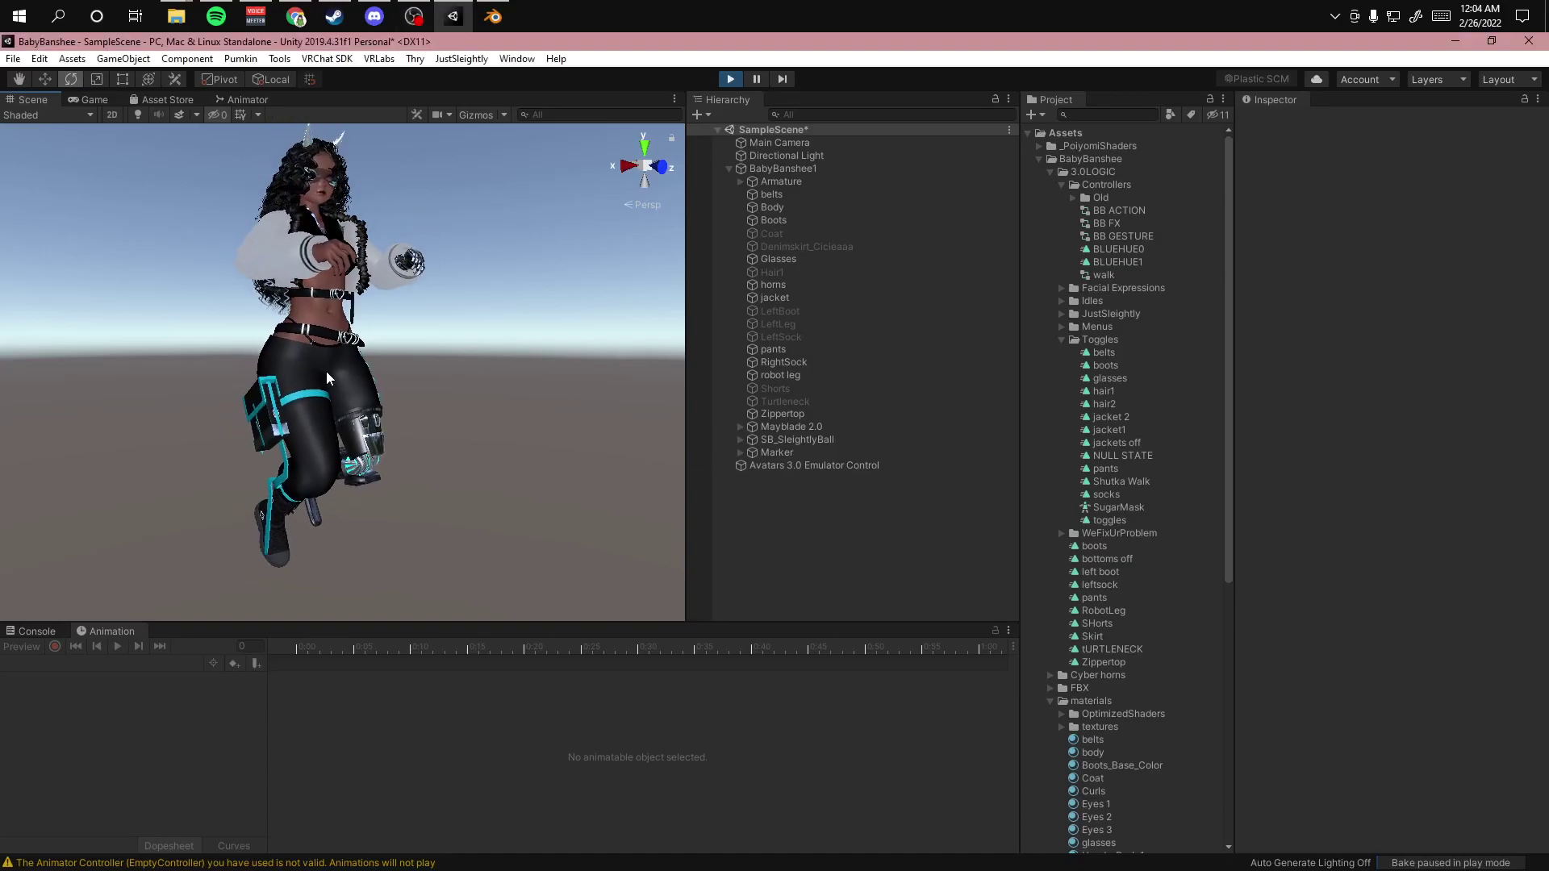
- Select BabyBanshee1 and switch on the Av3 emulator's 'Choose For Me! (RANDOM = 1)' toggle, framing the avatar
alt+drag(503, 374, 581, 373)
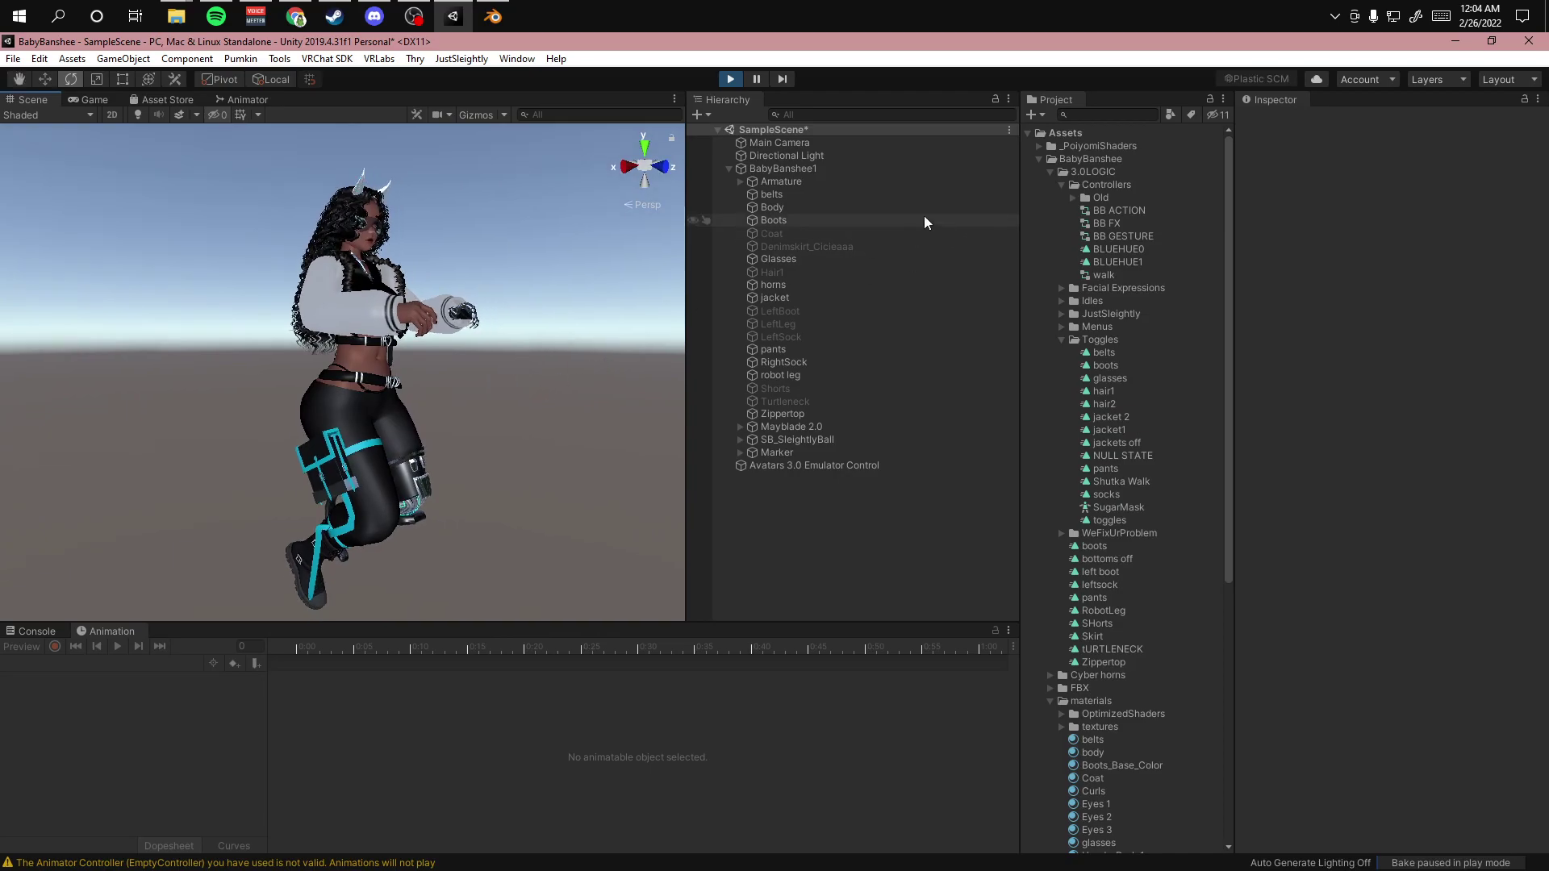
click(823, 157)
click(839, 168)
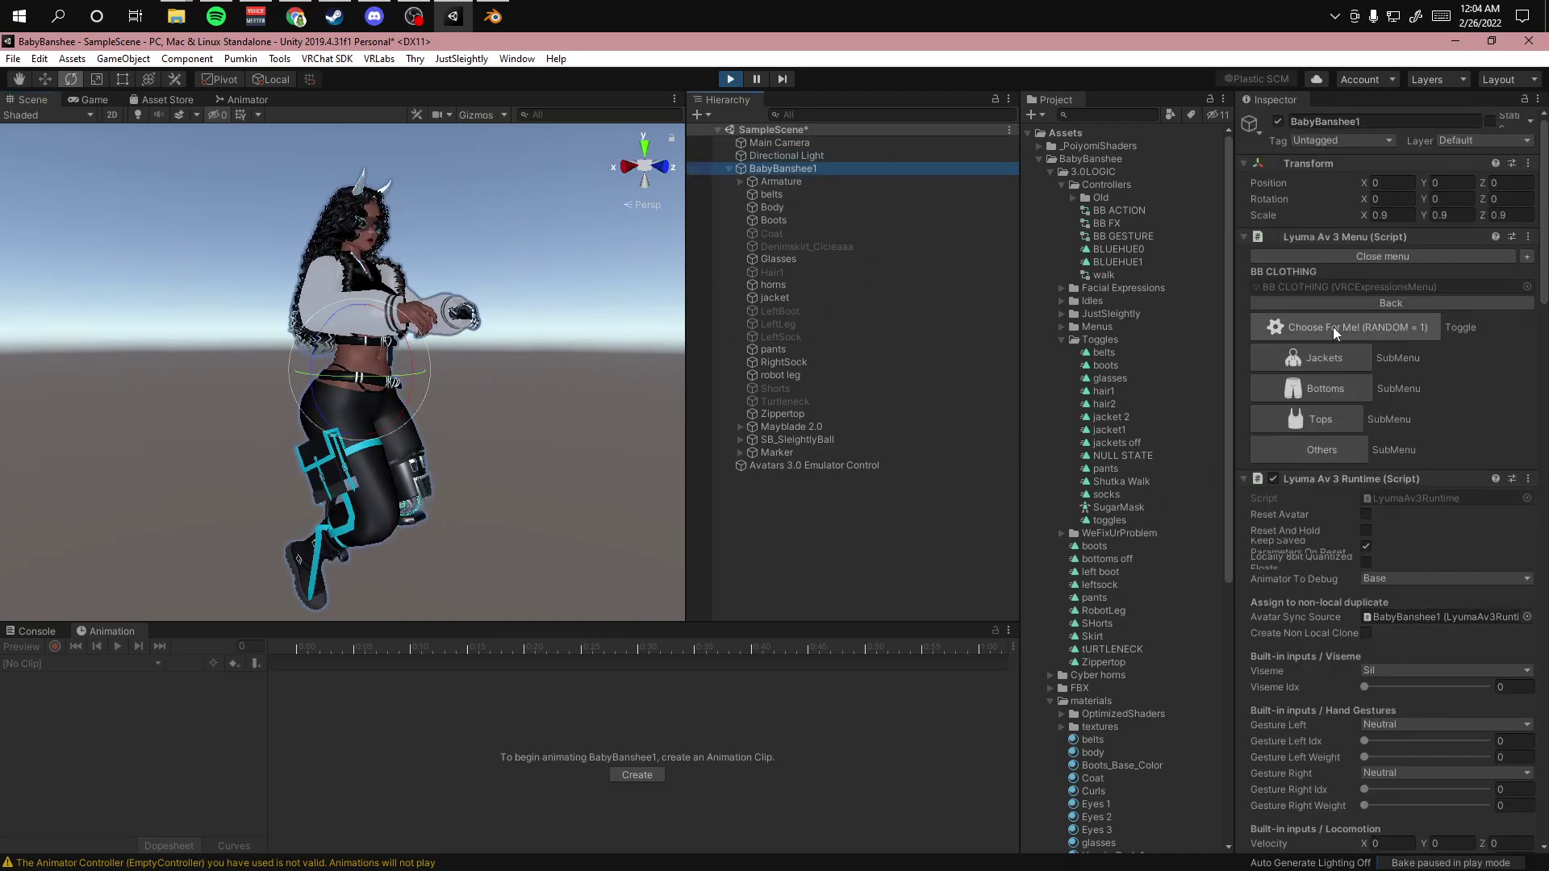
click(1368, 337)
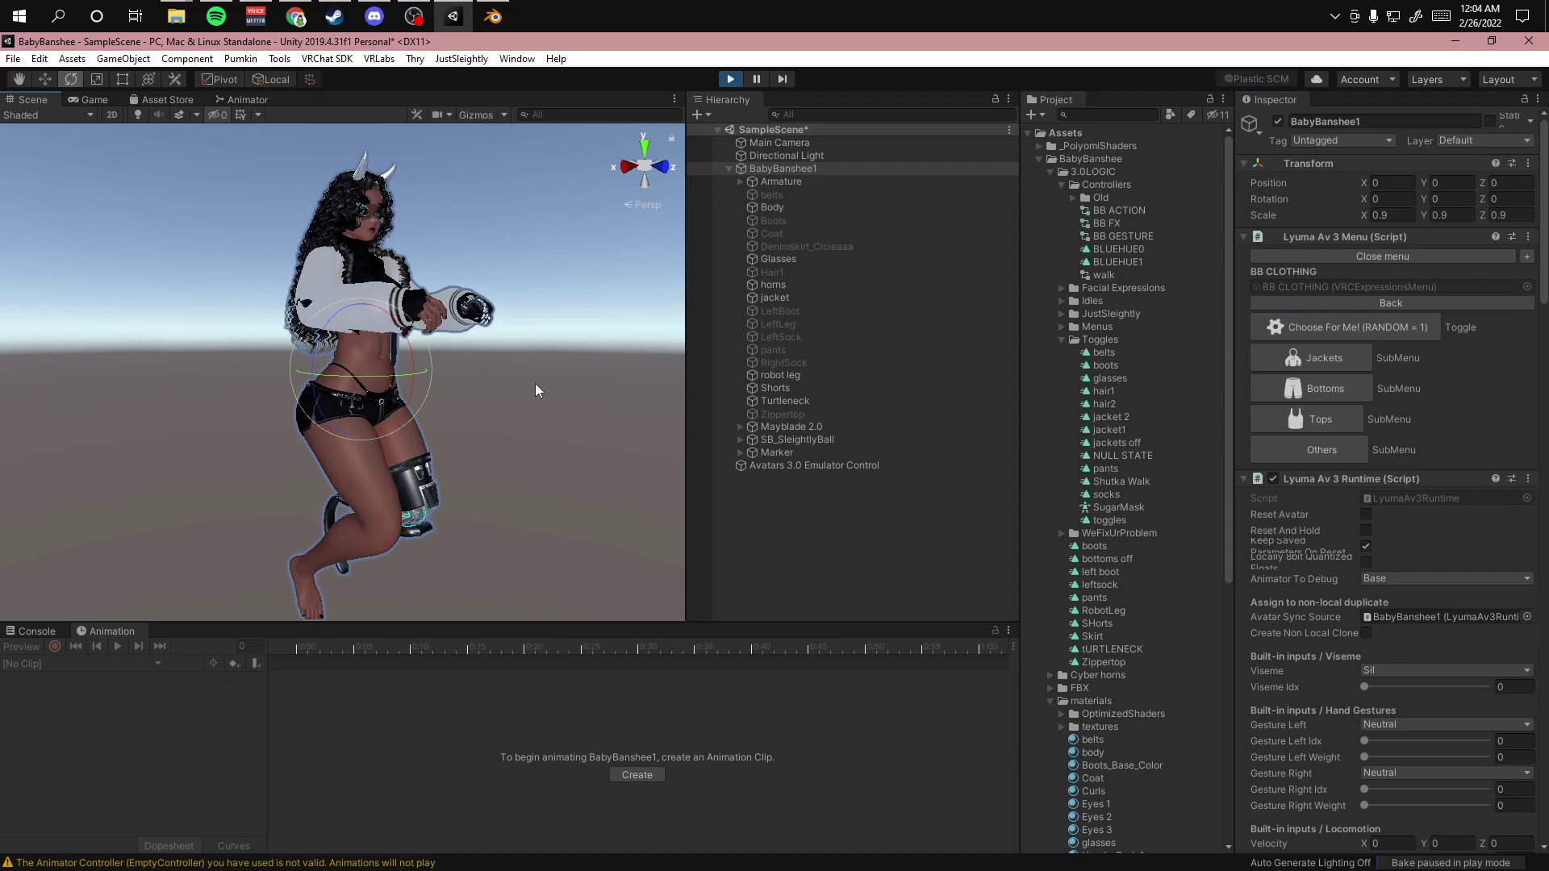
alt+drag(395, 349, 352, 251)
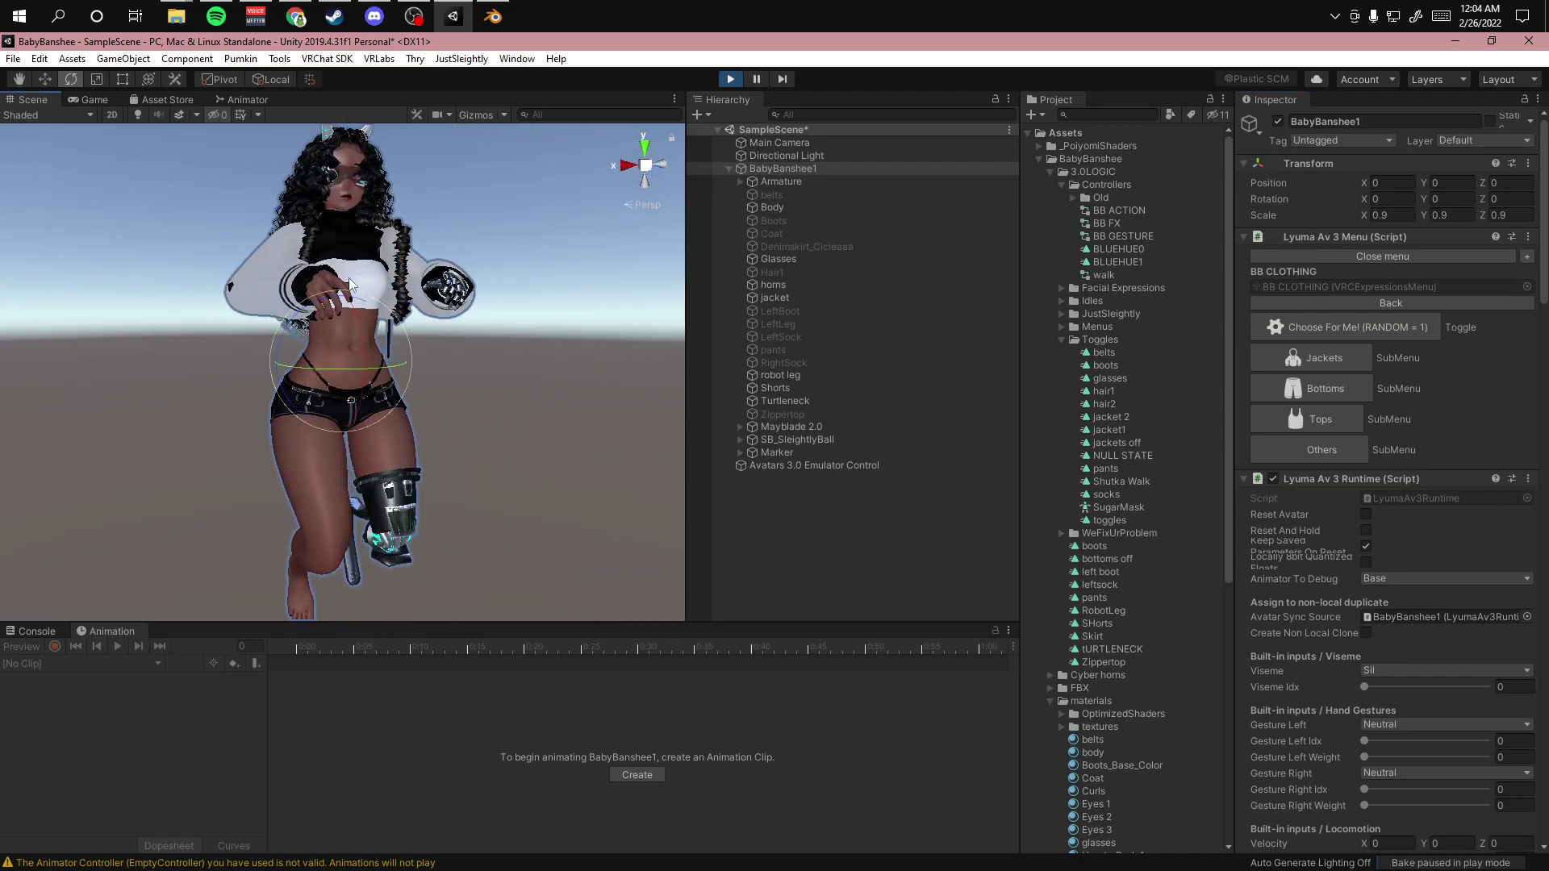
alt+drag(451, 473, 271, 366)
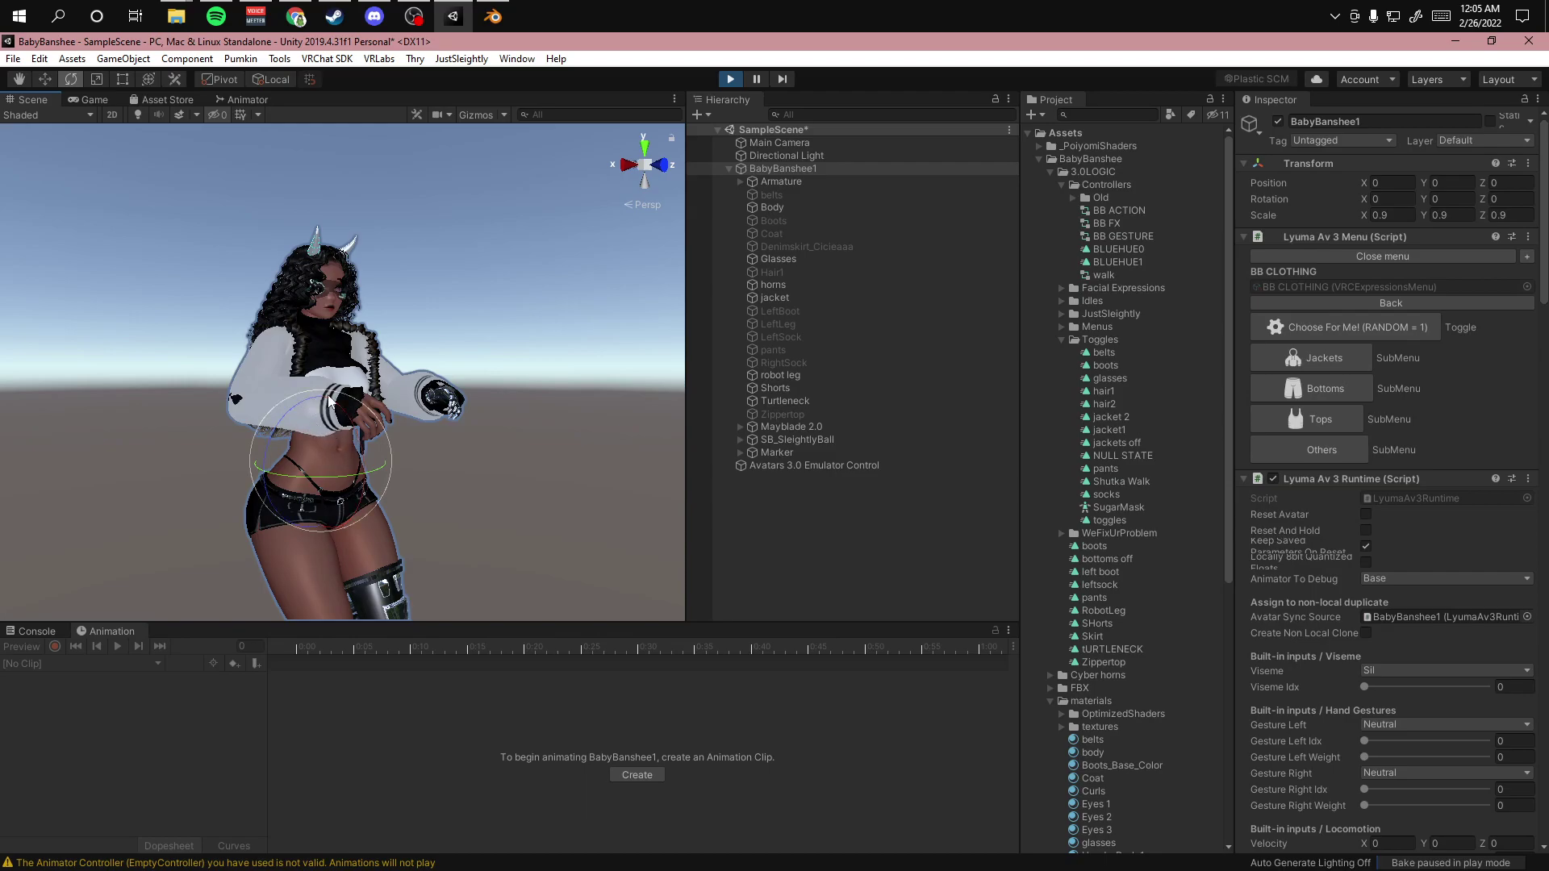
middle_drag(422, 477, 452, 439)
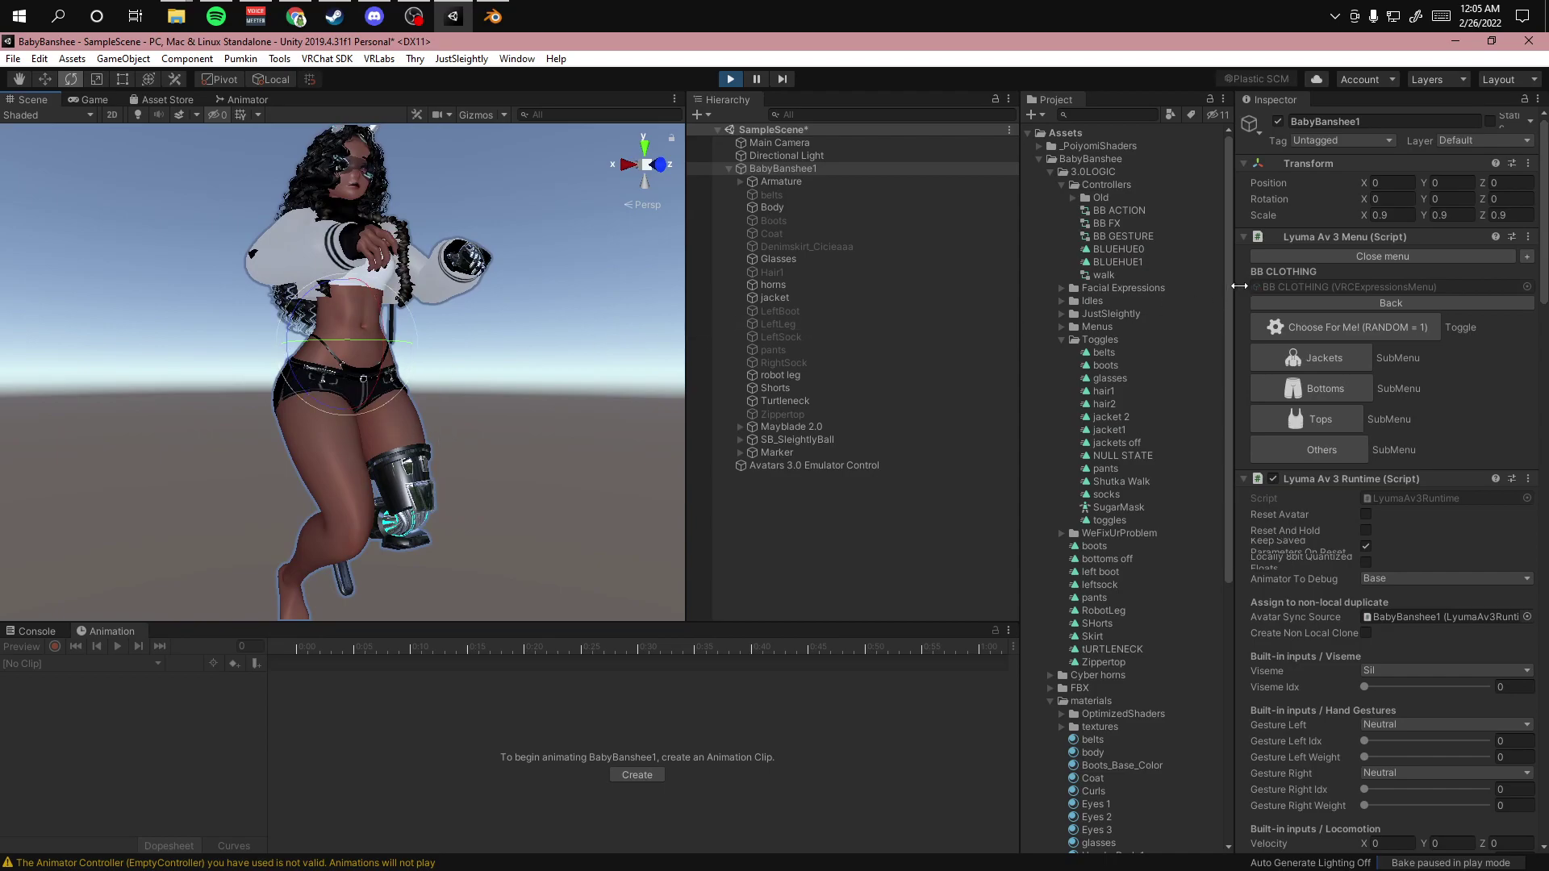
- Flip the 'Choose For Me!' toggle on and off repeatedly to re-roll the random outfit several times
click(1323, 326)
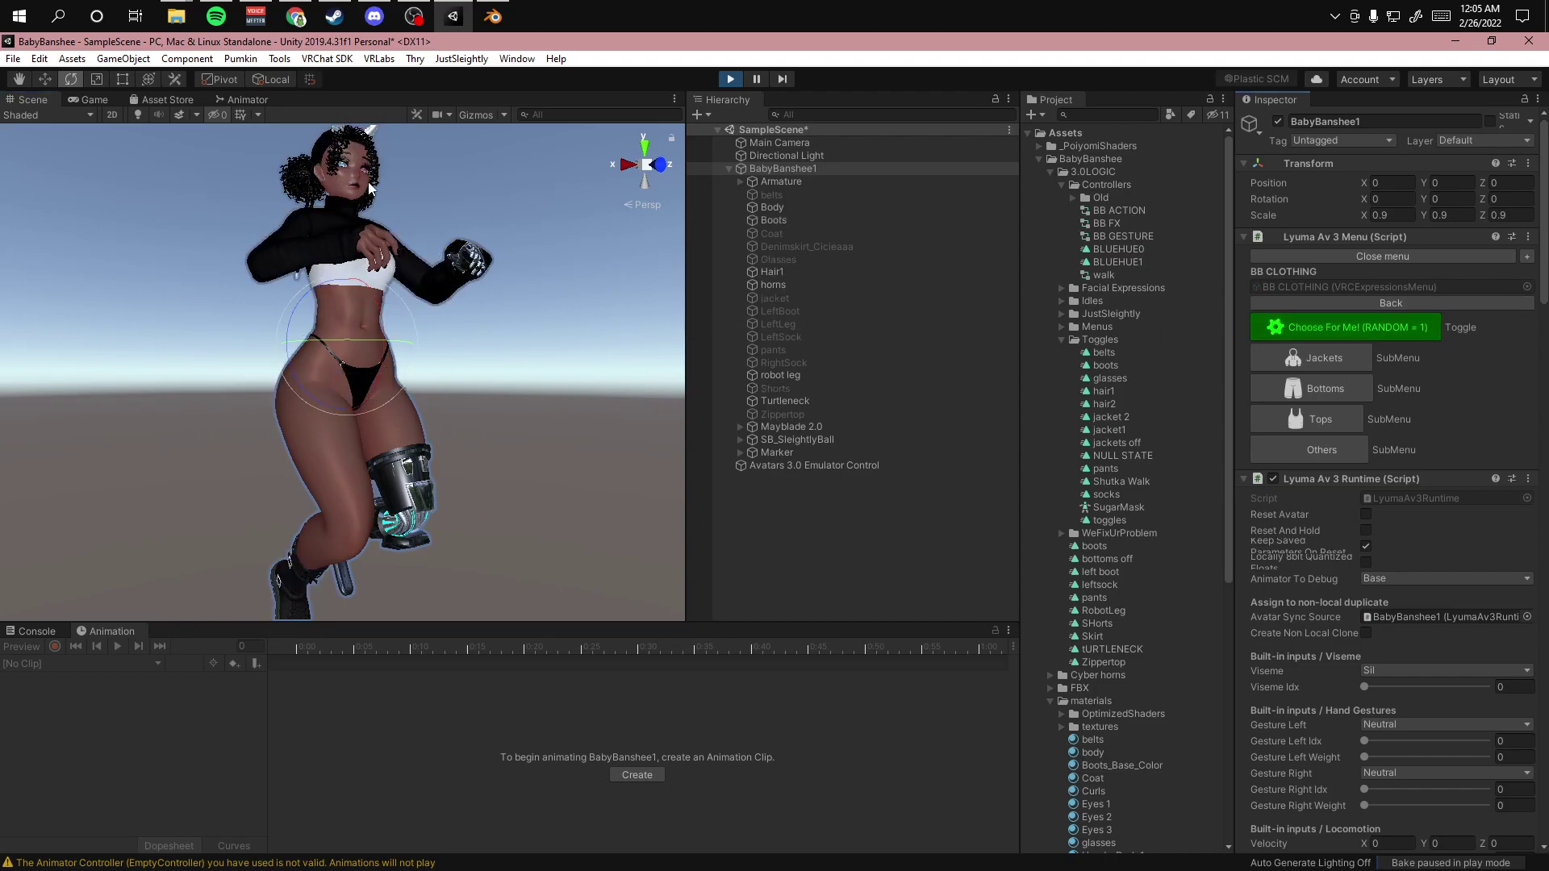
click(1347, 327)
click(1347, 327)
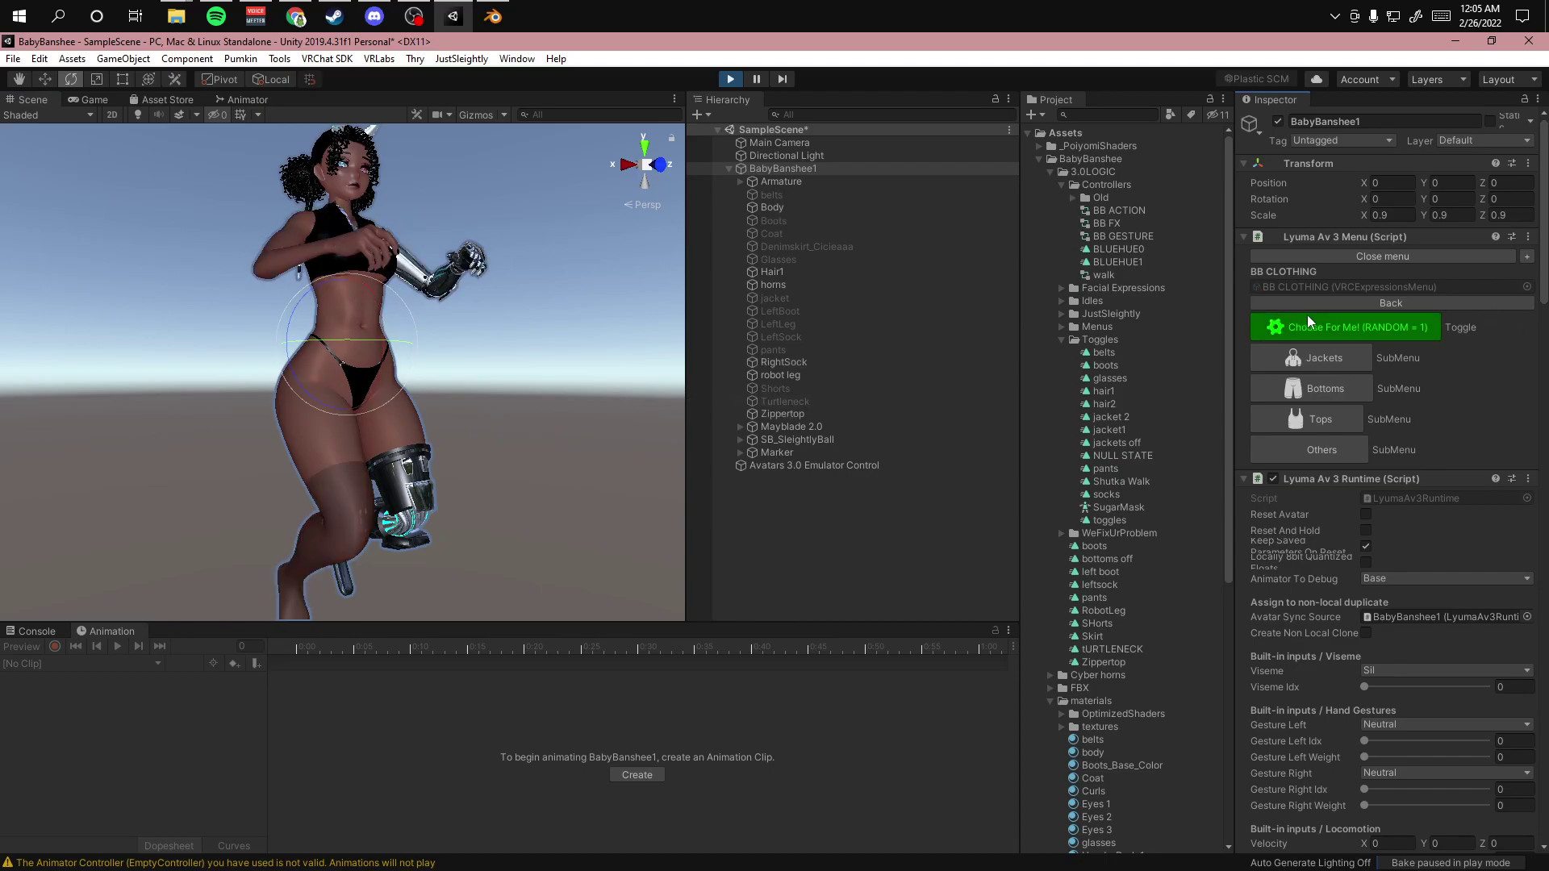
click(1362, 334)
click(1362, 331)
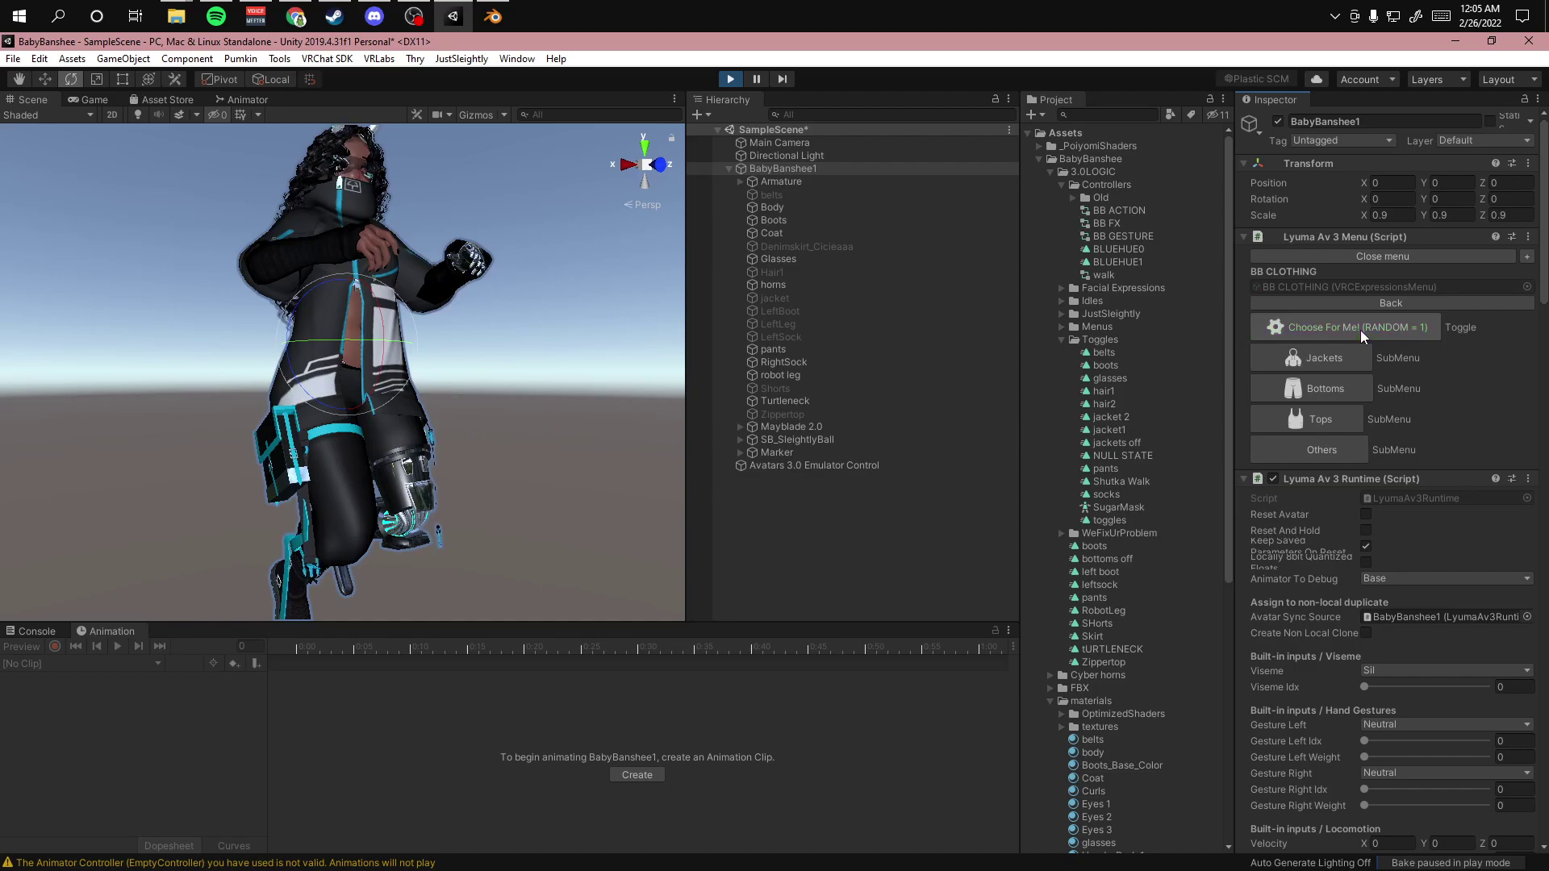
click(1362, 330)
click(1332, 326)
click(1332, 326)
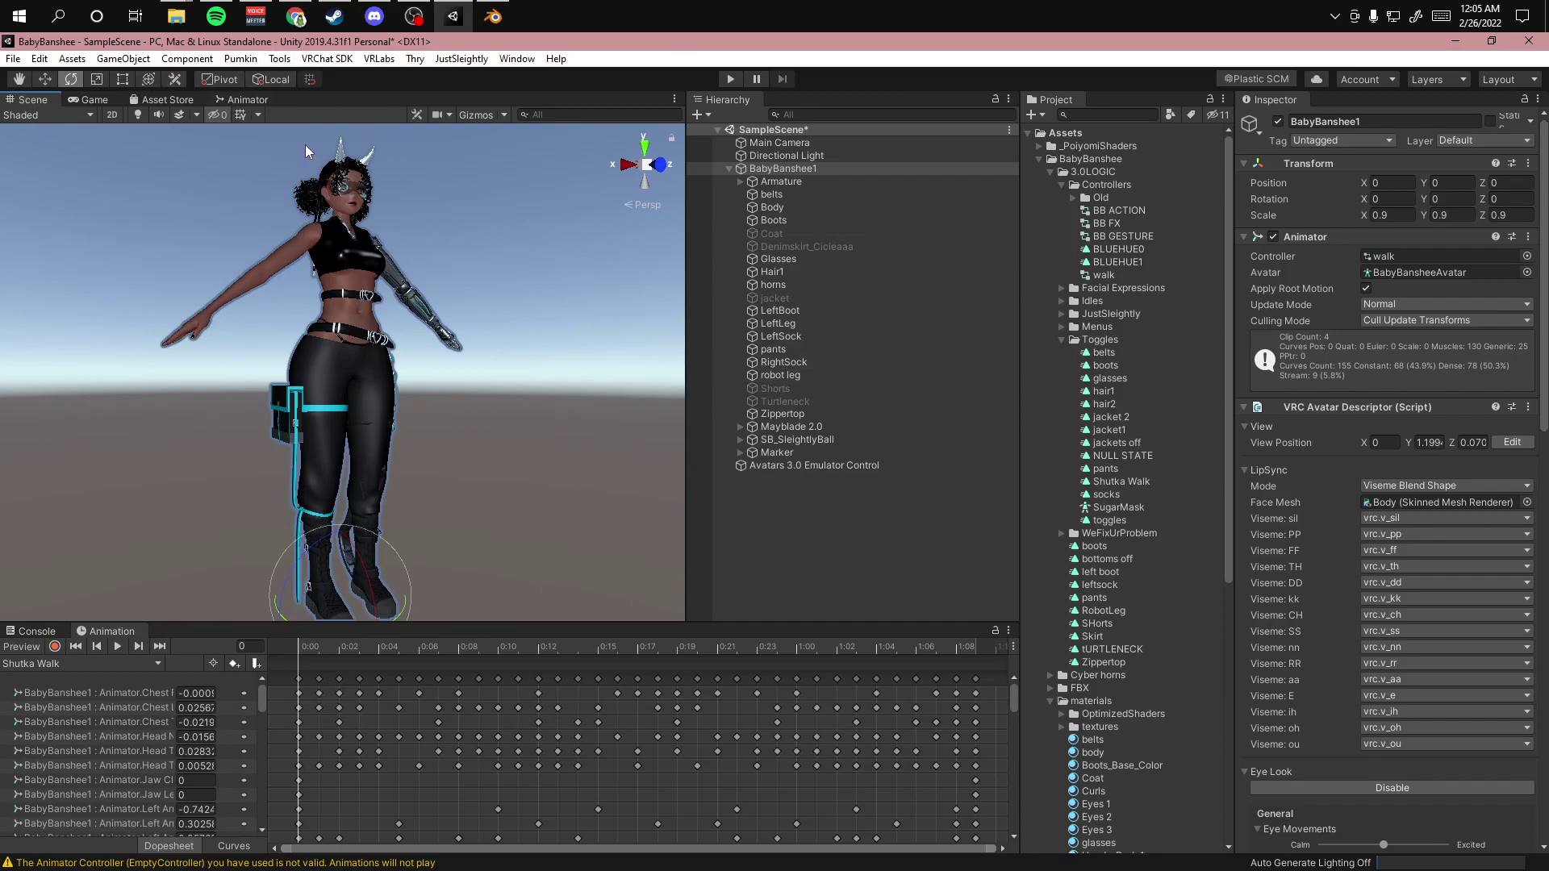
- Load the BB FX controller in the Animator and browse its RANDOM LOGIC, HOODIE, TOPS and BOTTOMS layers
click(242, 99)
click(837, 169)
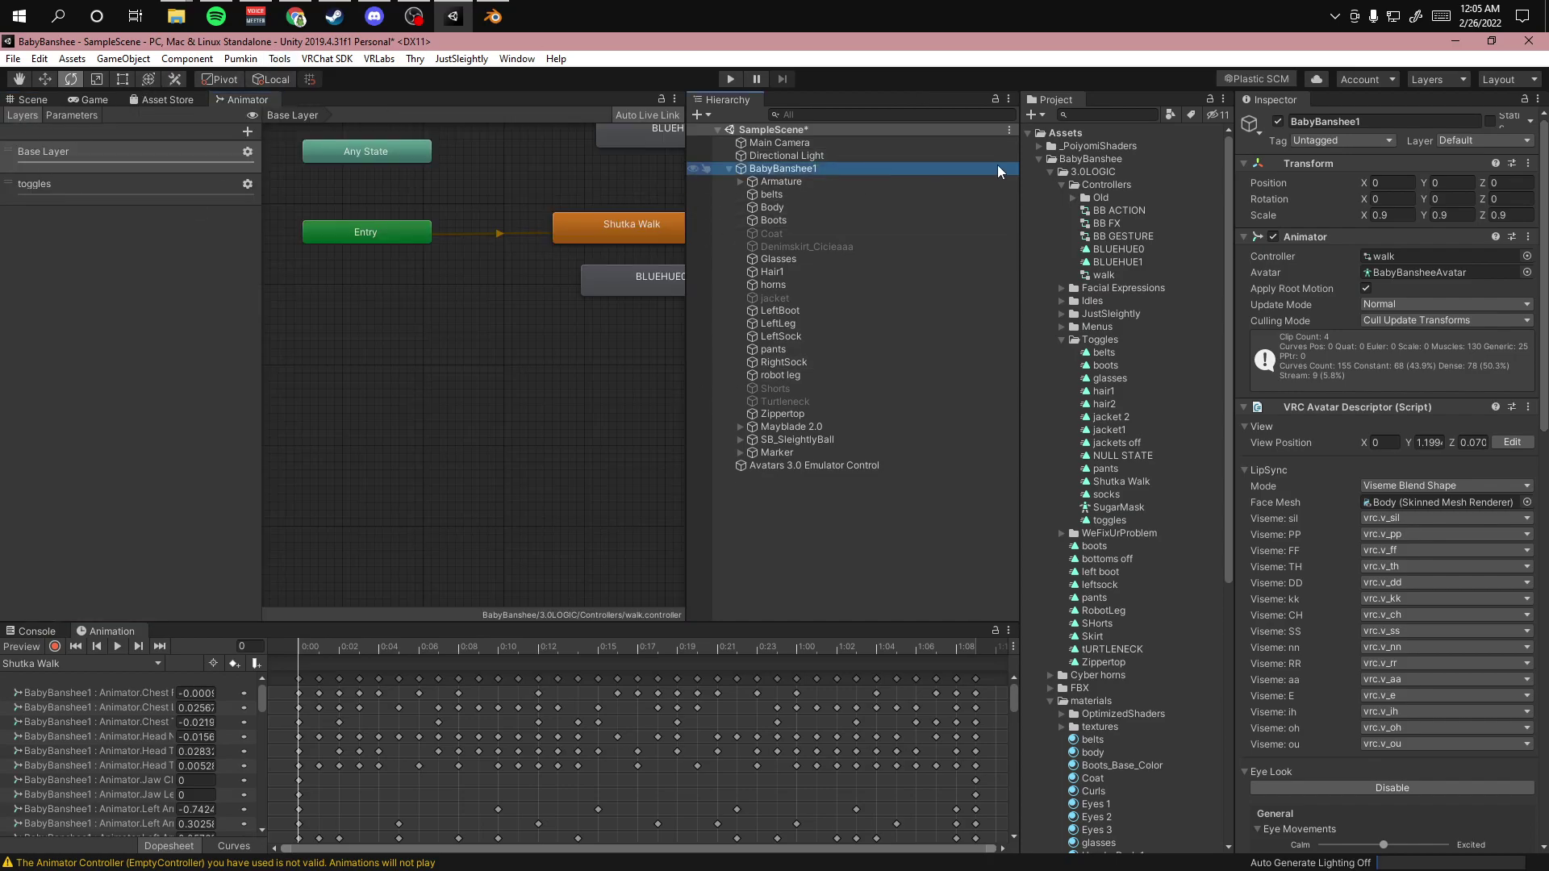
drag(1113, 224, 1427, 256)
click(56, 323)
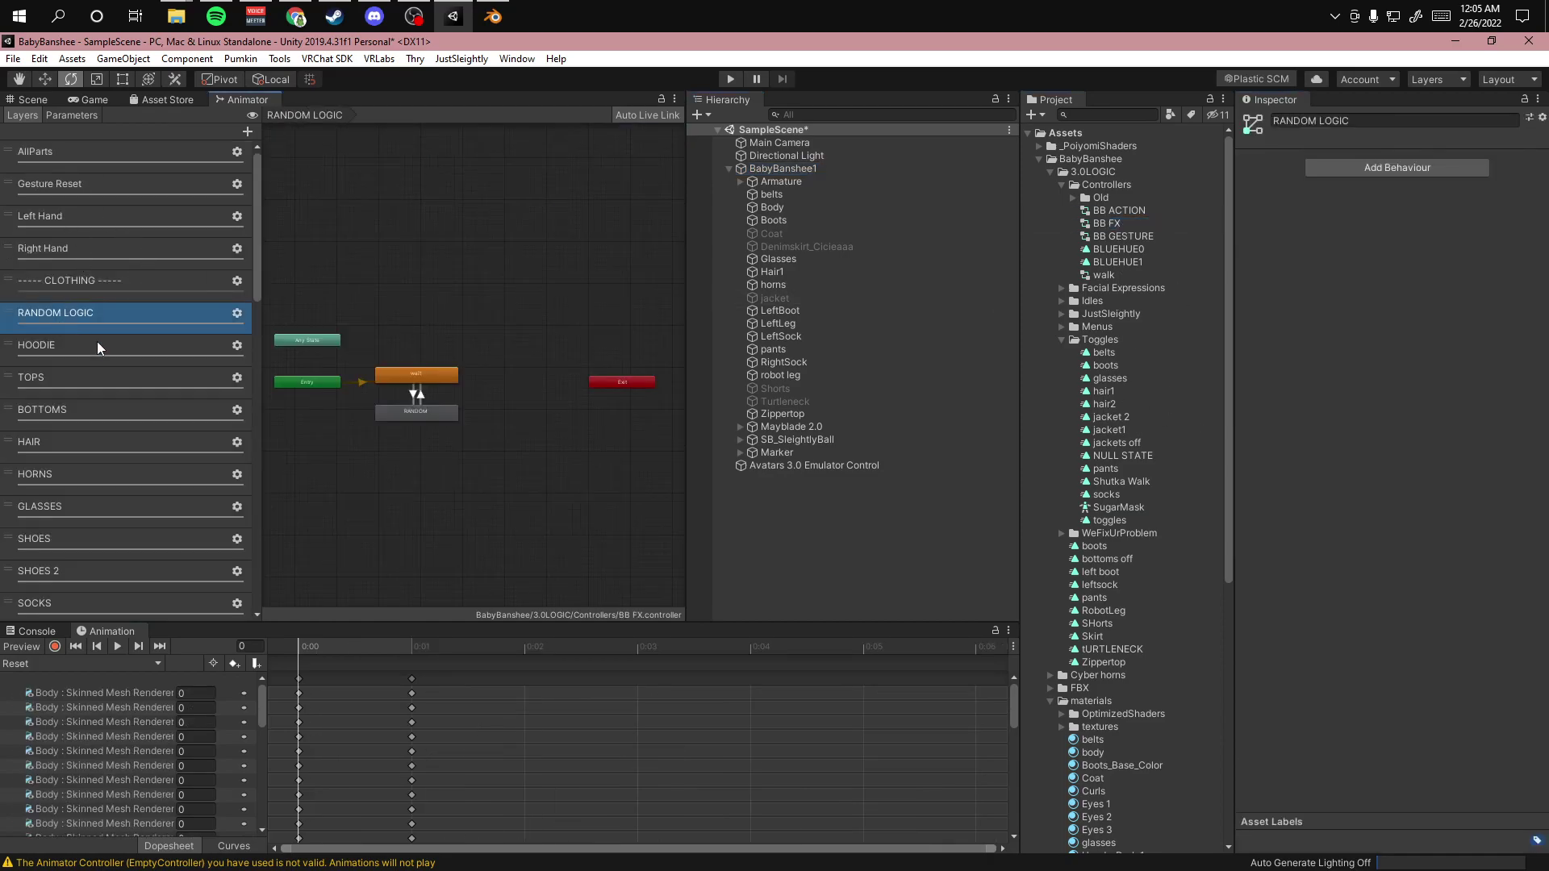
click(97, 348)
click(123, 377)
click(155, 408)
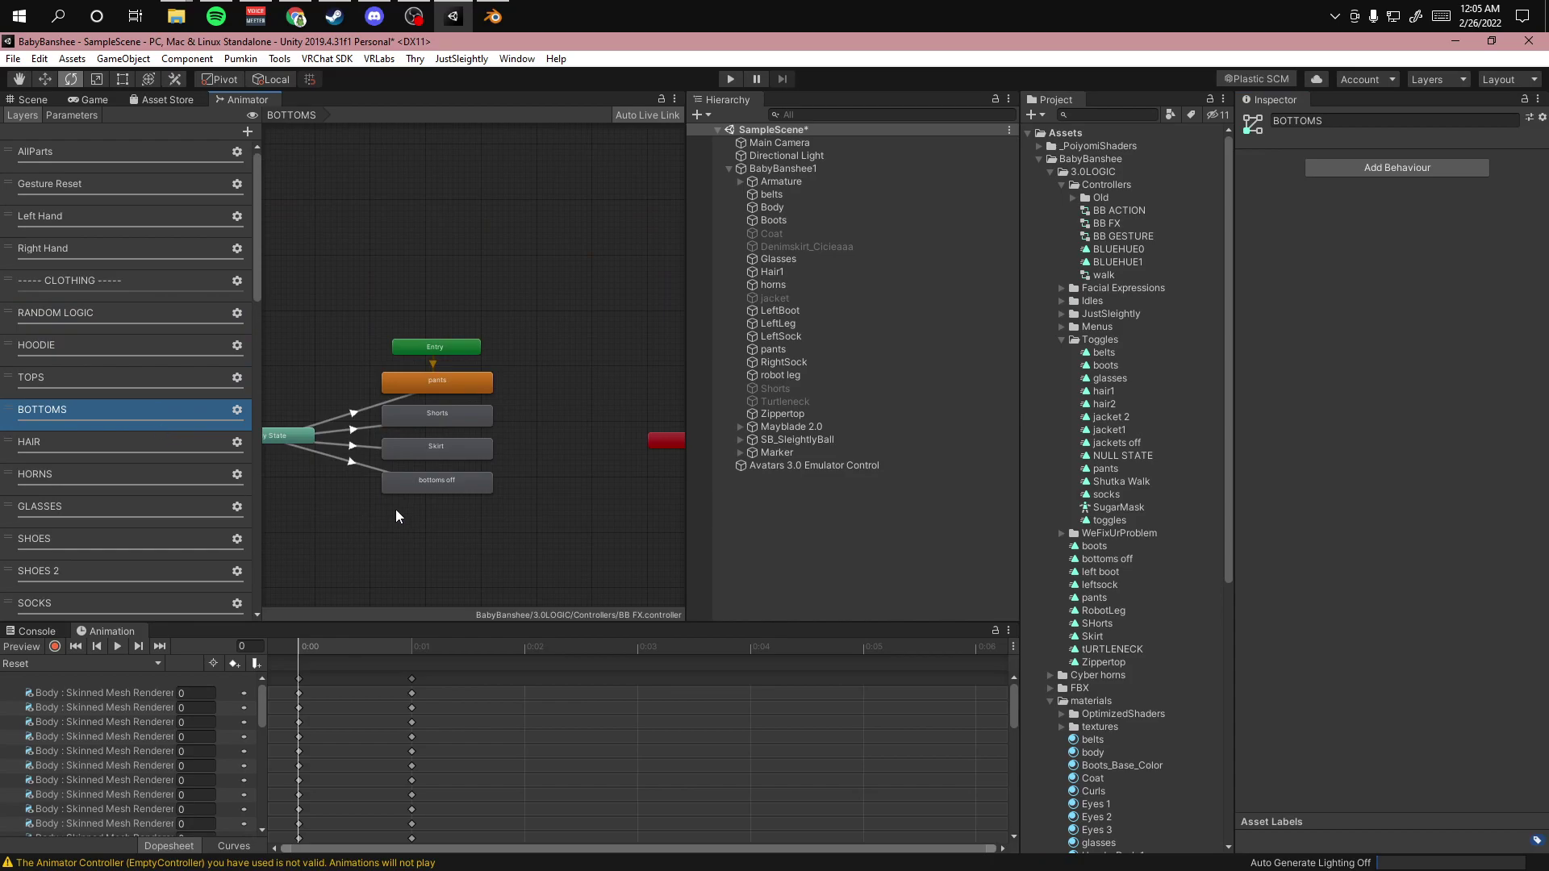
- Step through HORNS, HAIR, BOTTOMS and TOPS back to HOODIE and frame its jacket states
click(165, 472)
click(140, 440)
click(133, 410)
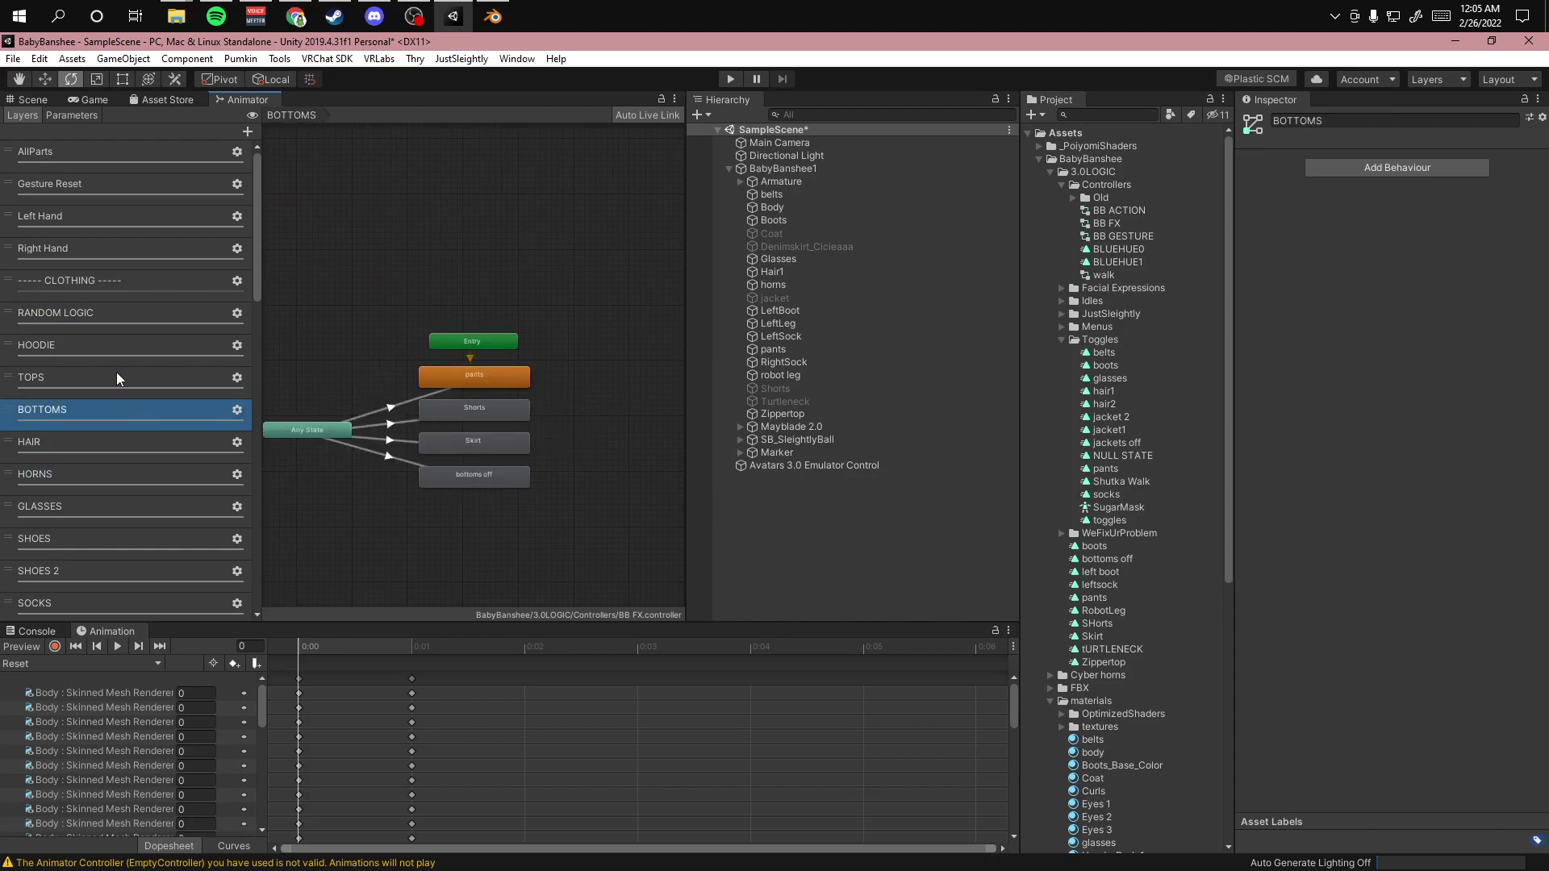
click(145, 378)
click(156, 348)
click(453, 435)
key(a)
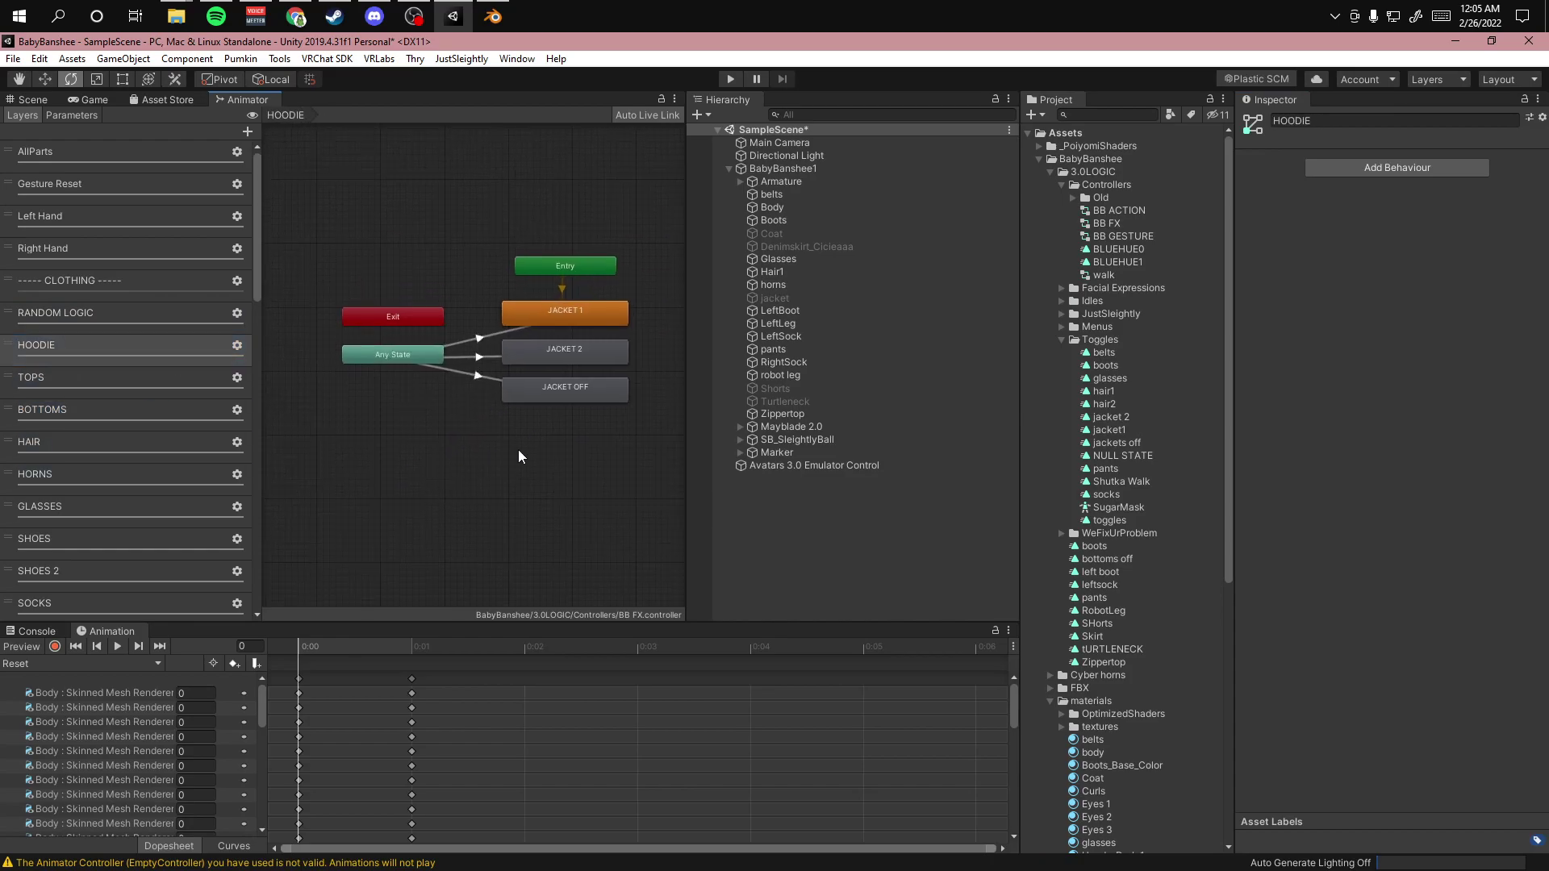
- Inspect the Any State to JACKET 1 transition's conditions, comparing with the TOPS layer
click(444, 376)
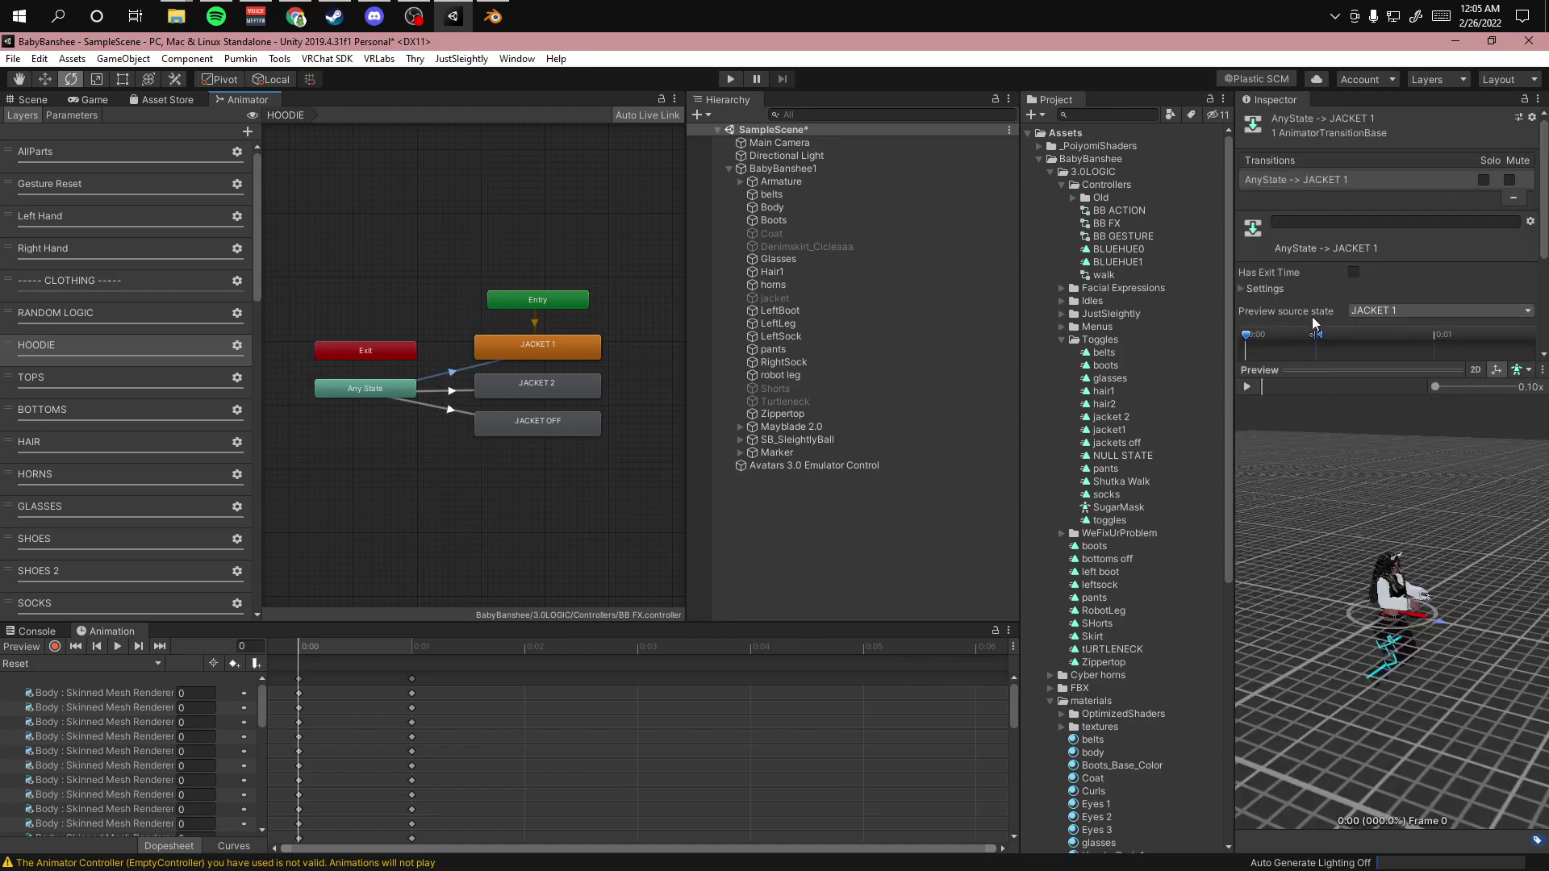
drag(1339, 371, 1340, 447)
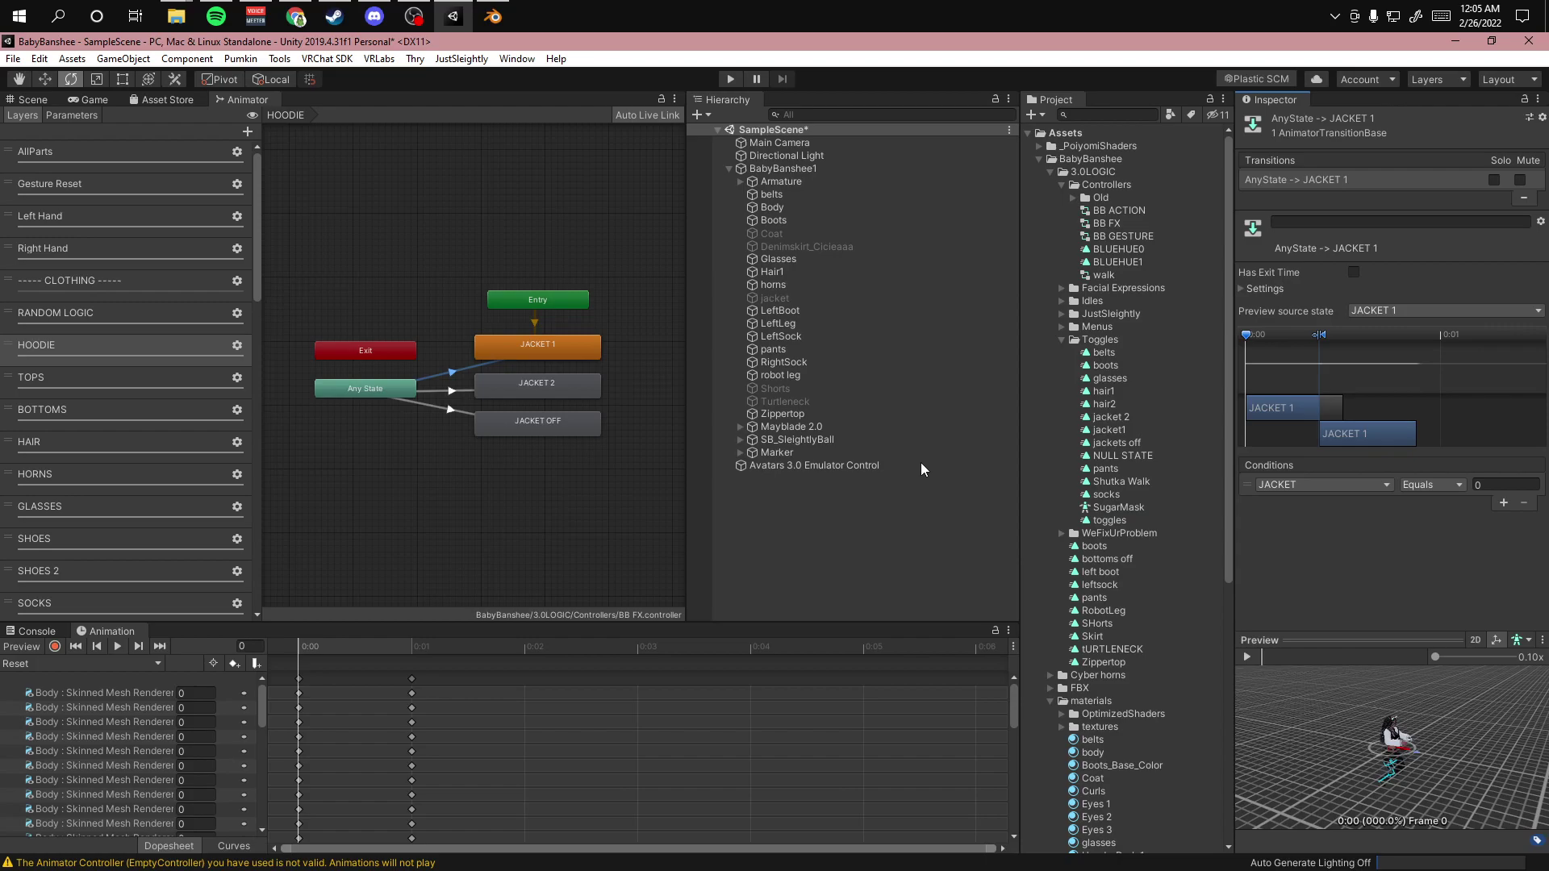
click(84, 392)
click(83, 358)
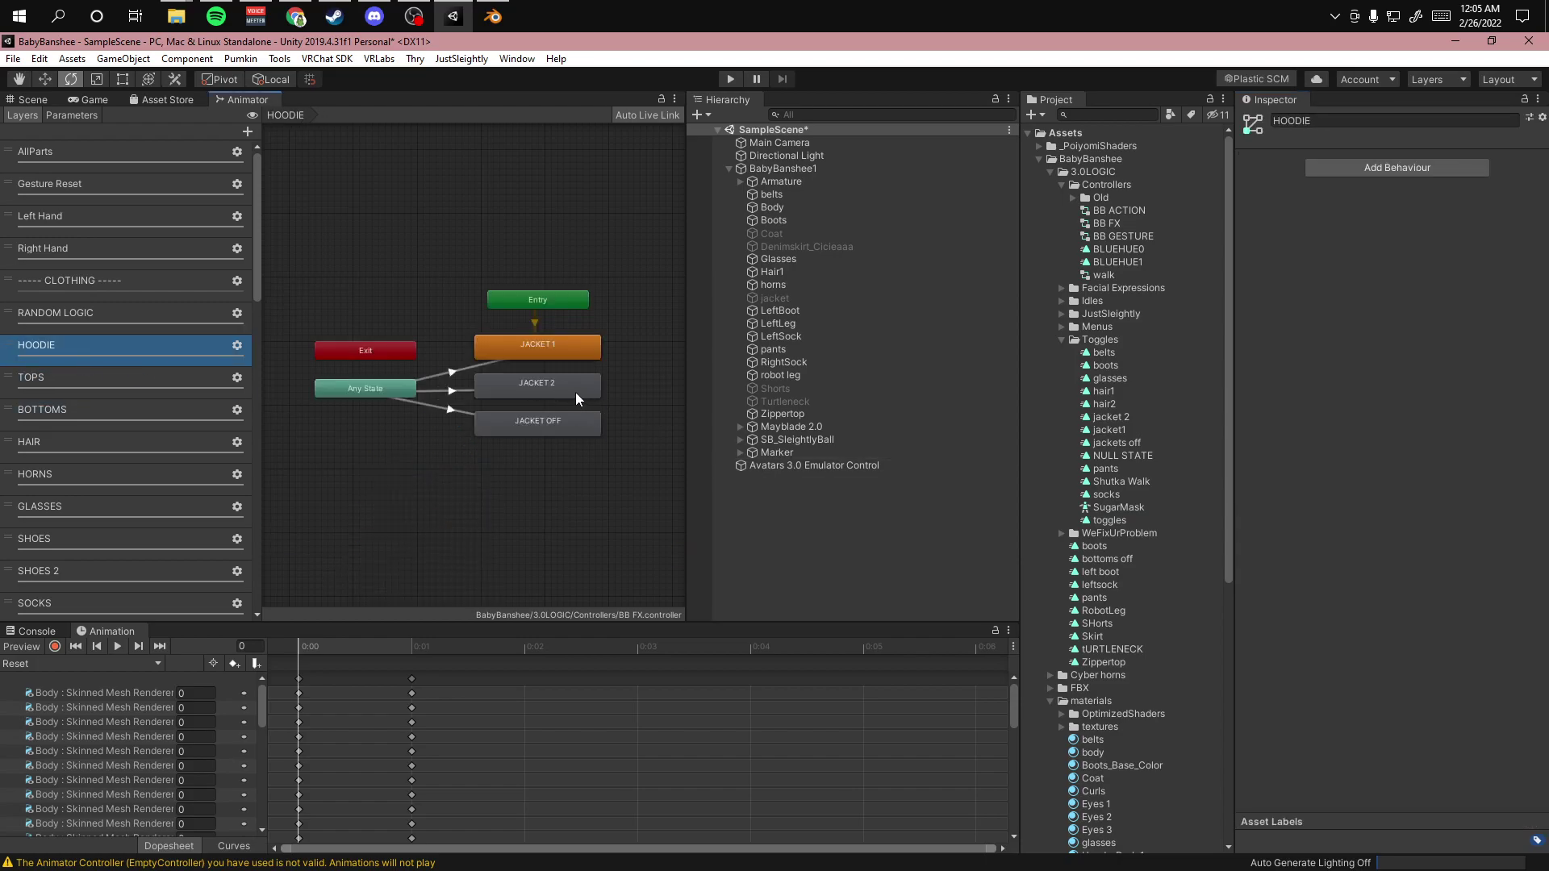
click(167, 396)
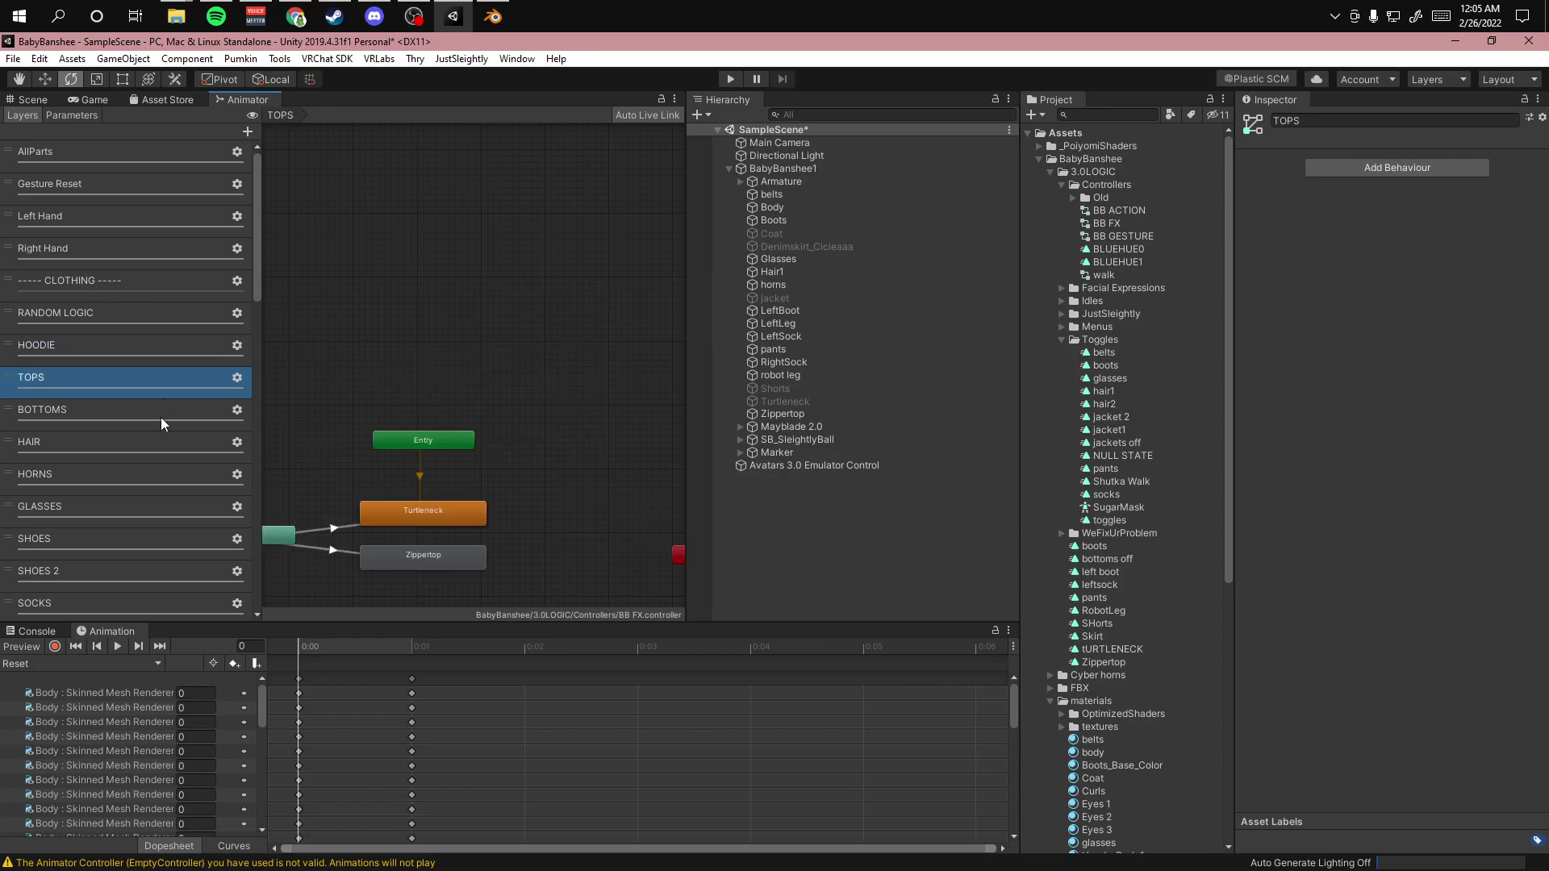
click(129, 355)
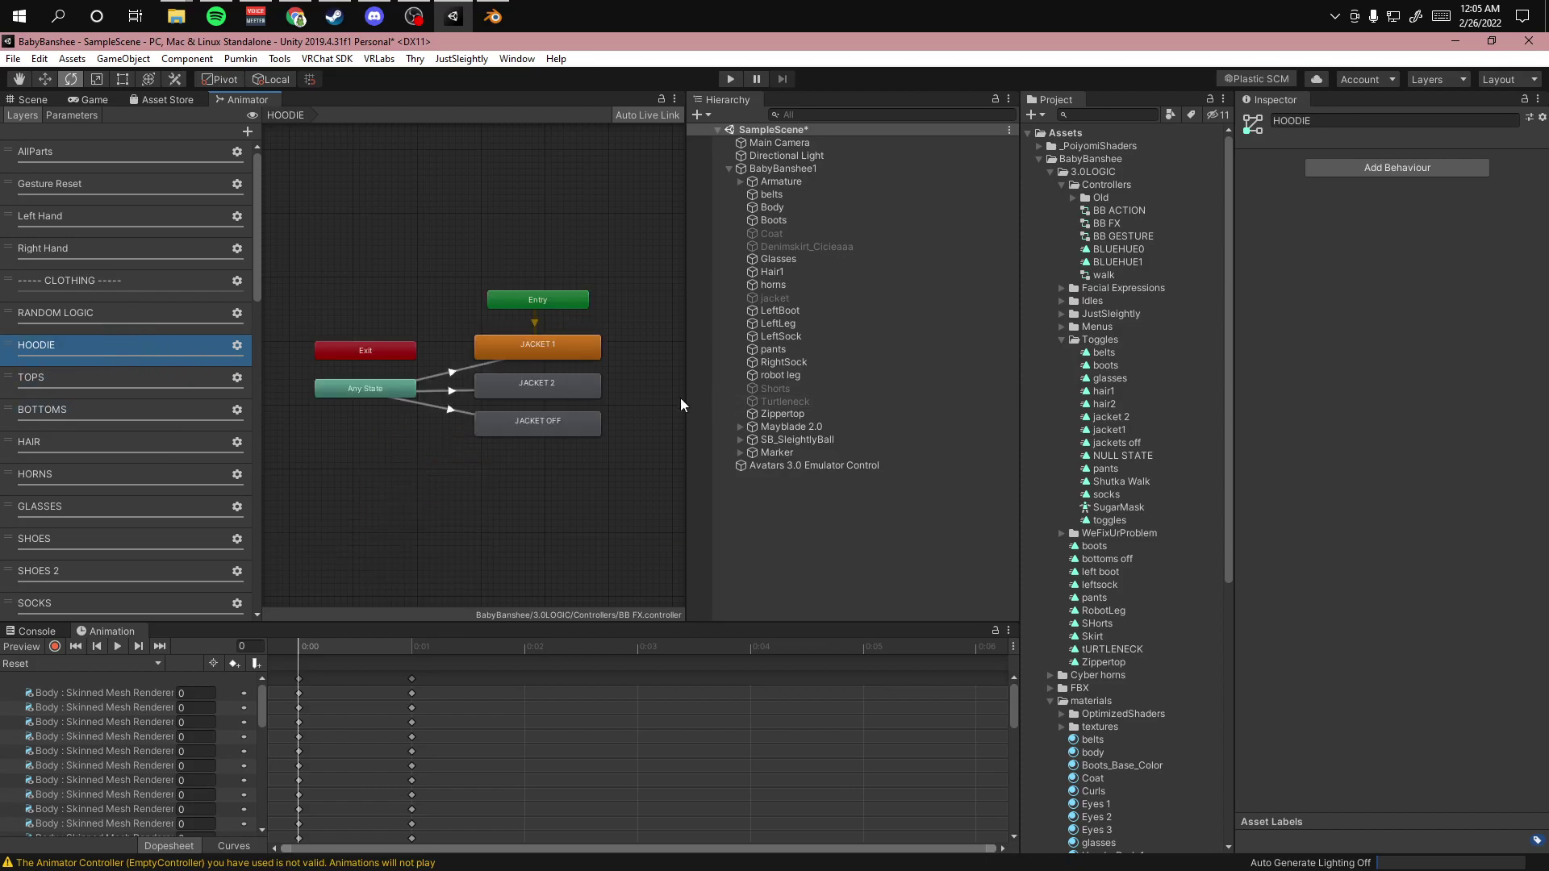
- Review the Any State transitions to JACKET 2, JACKET OFF and JACKET 1 in the Inspector
click(449, 387)
click(454, 410)
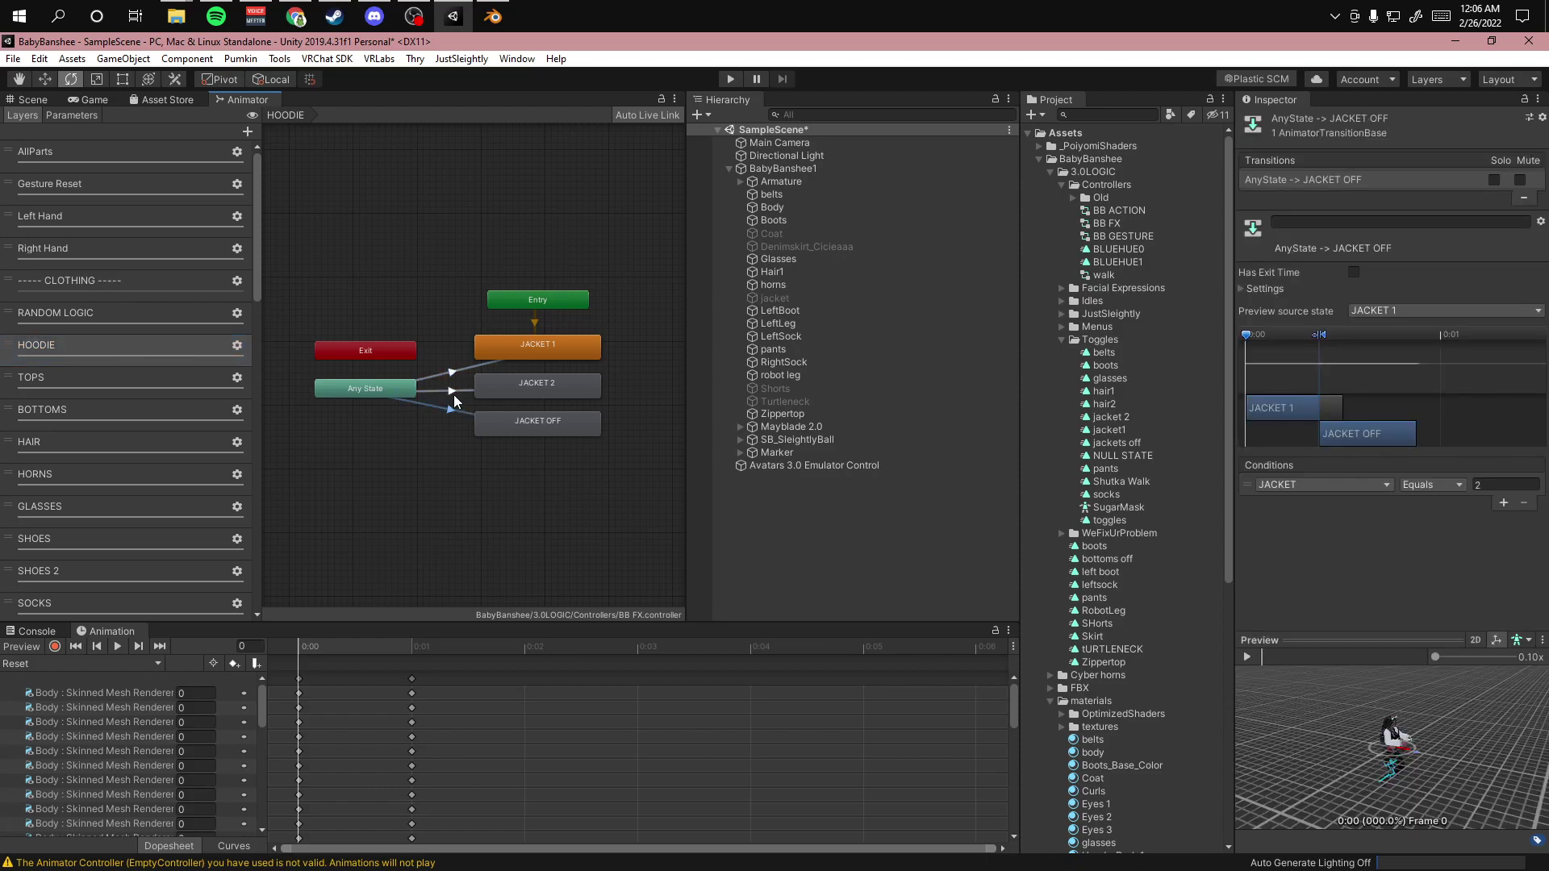
click(451, 389)
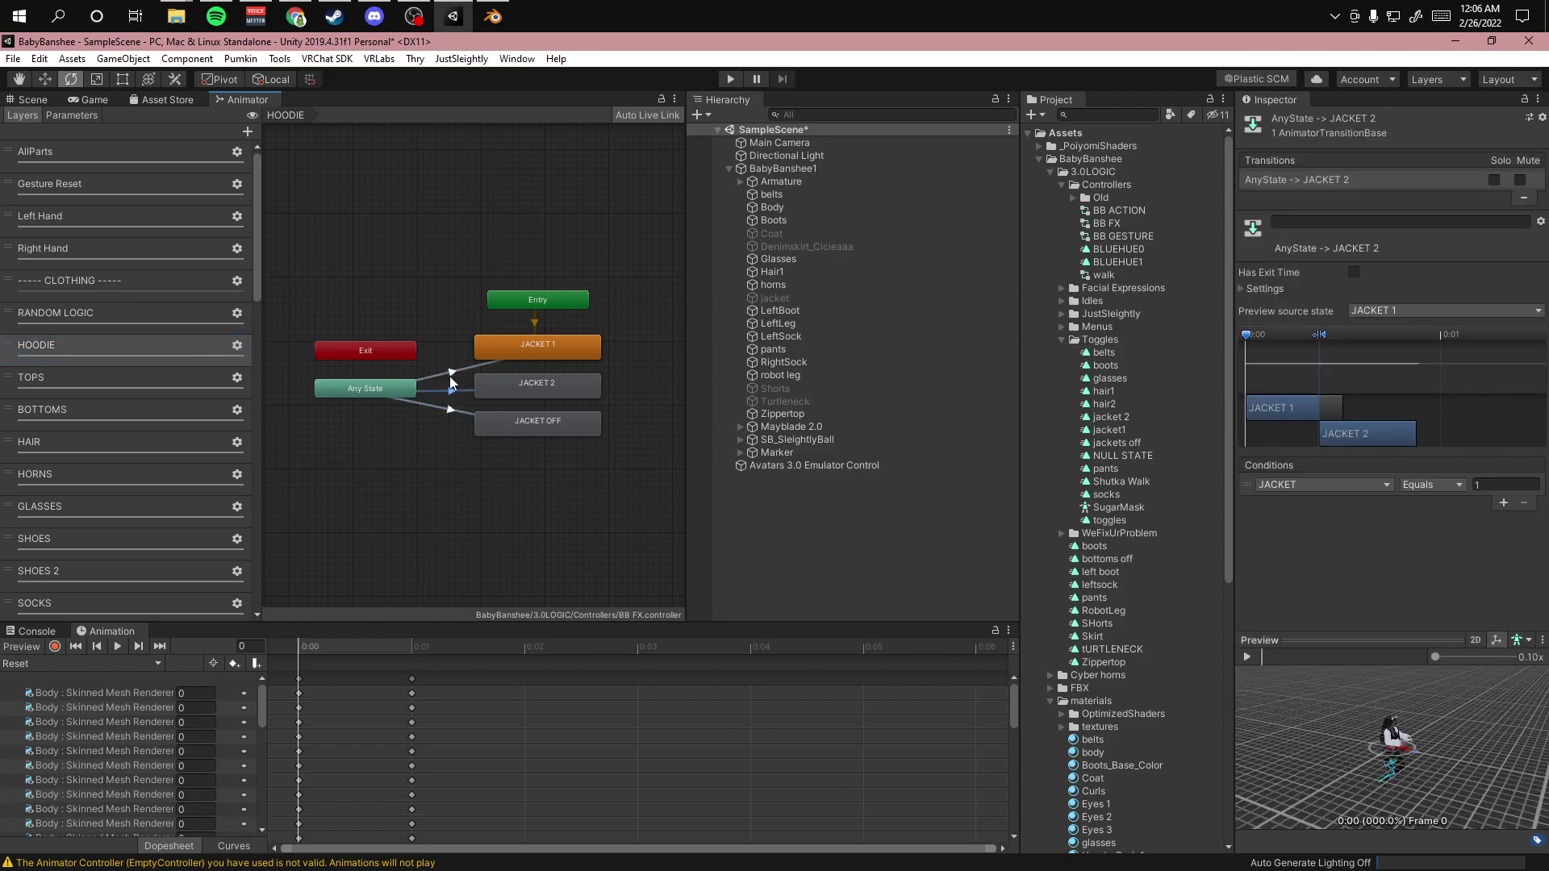
click(607, 337)
click(540, 394)
click(548, 453)
click(454, 408)
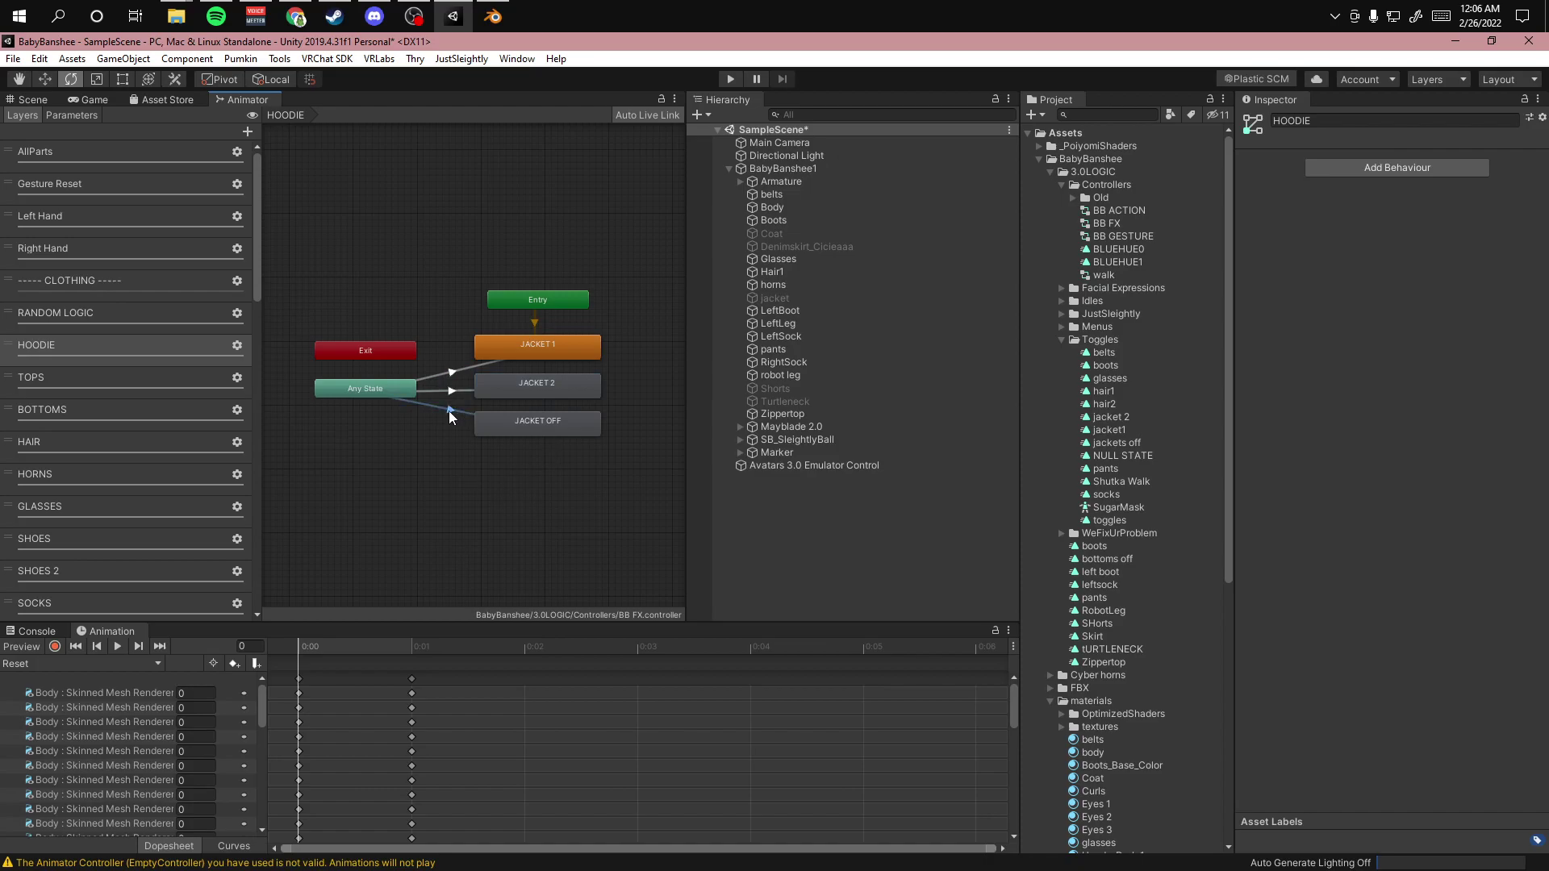
click(452, 372)
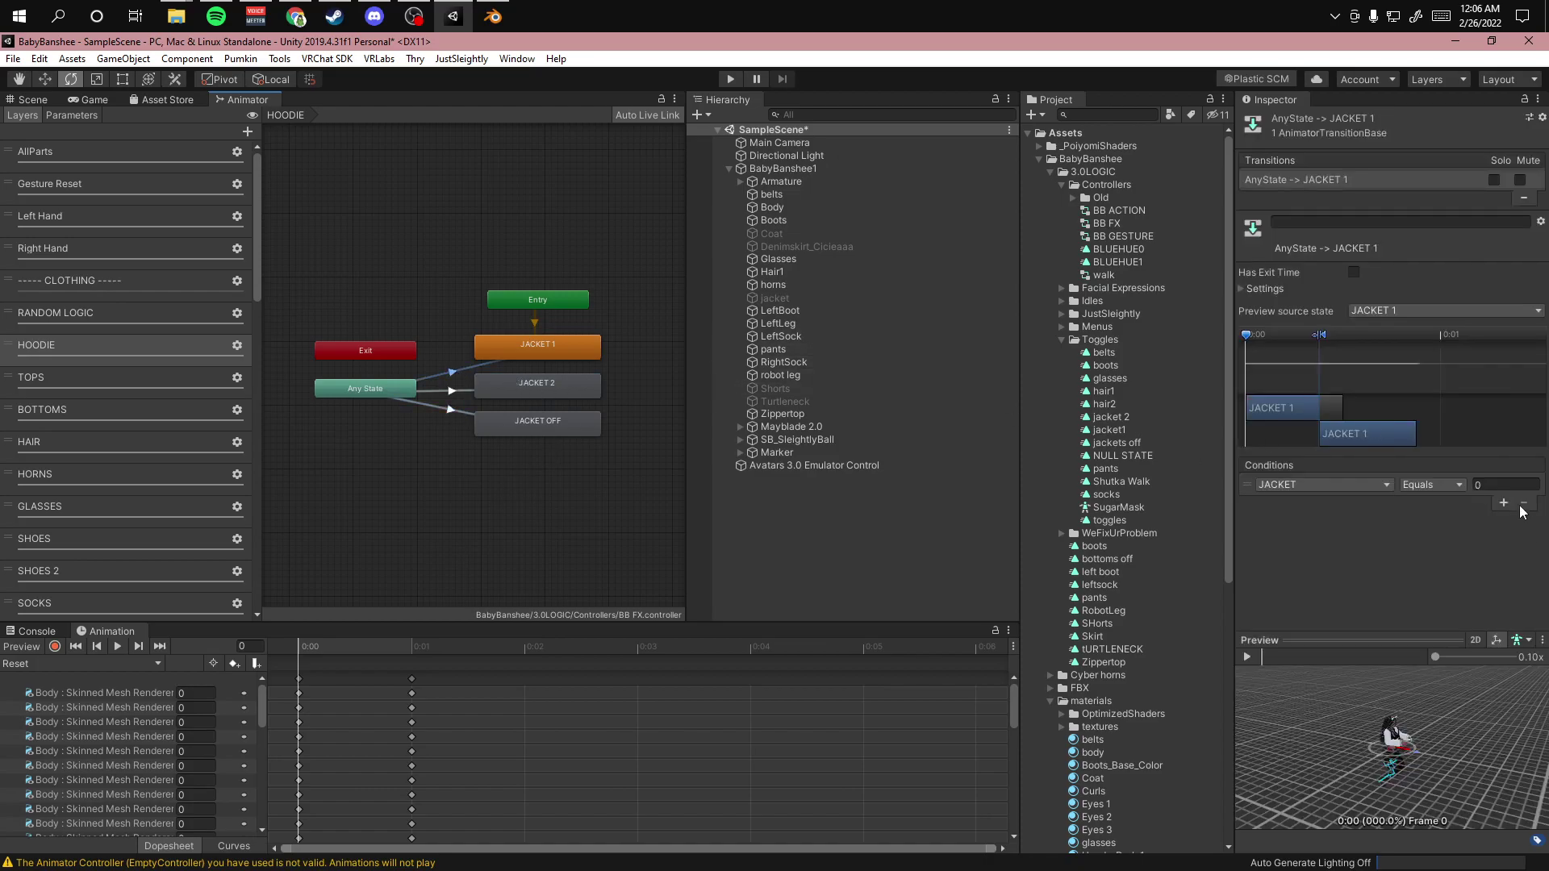
click(471, 411)
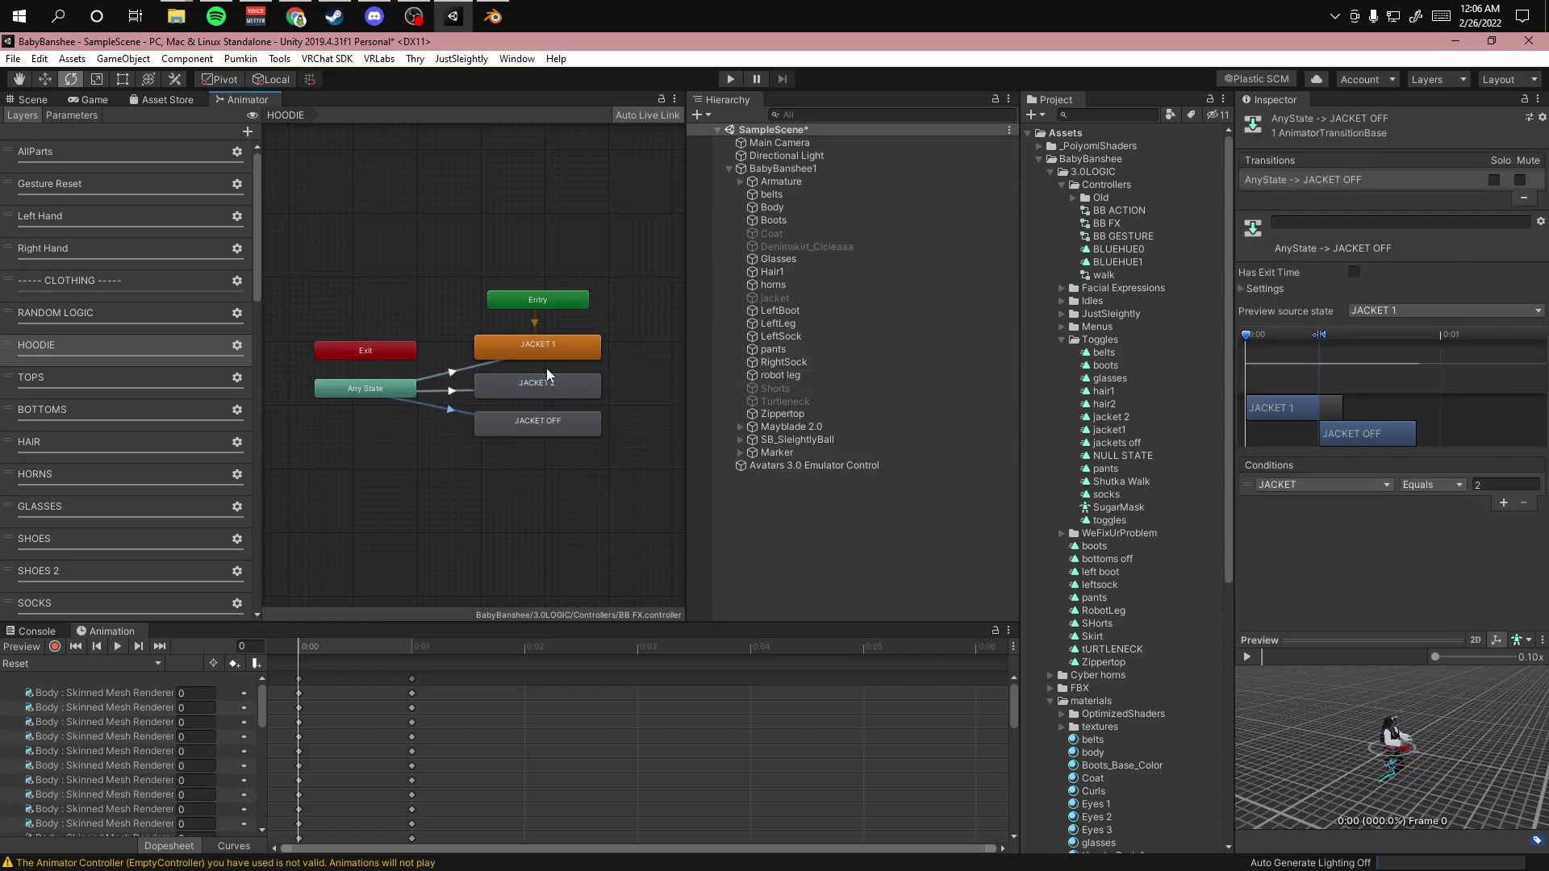
- Review the RANDOM LOGIC layer's wait state and the RANDOM state's parameter driver
click(72, 315)
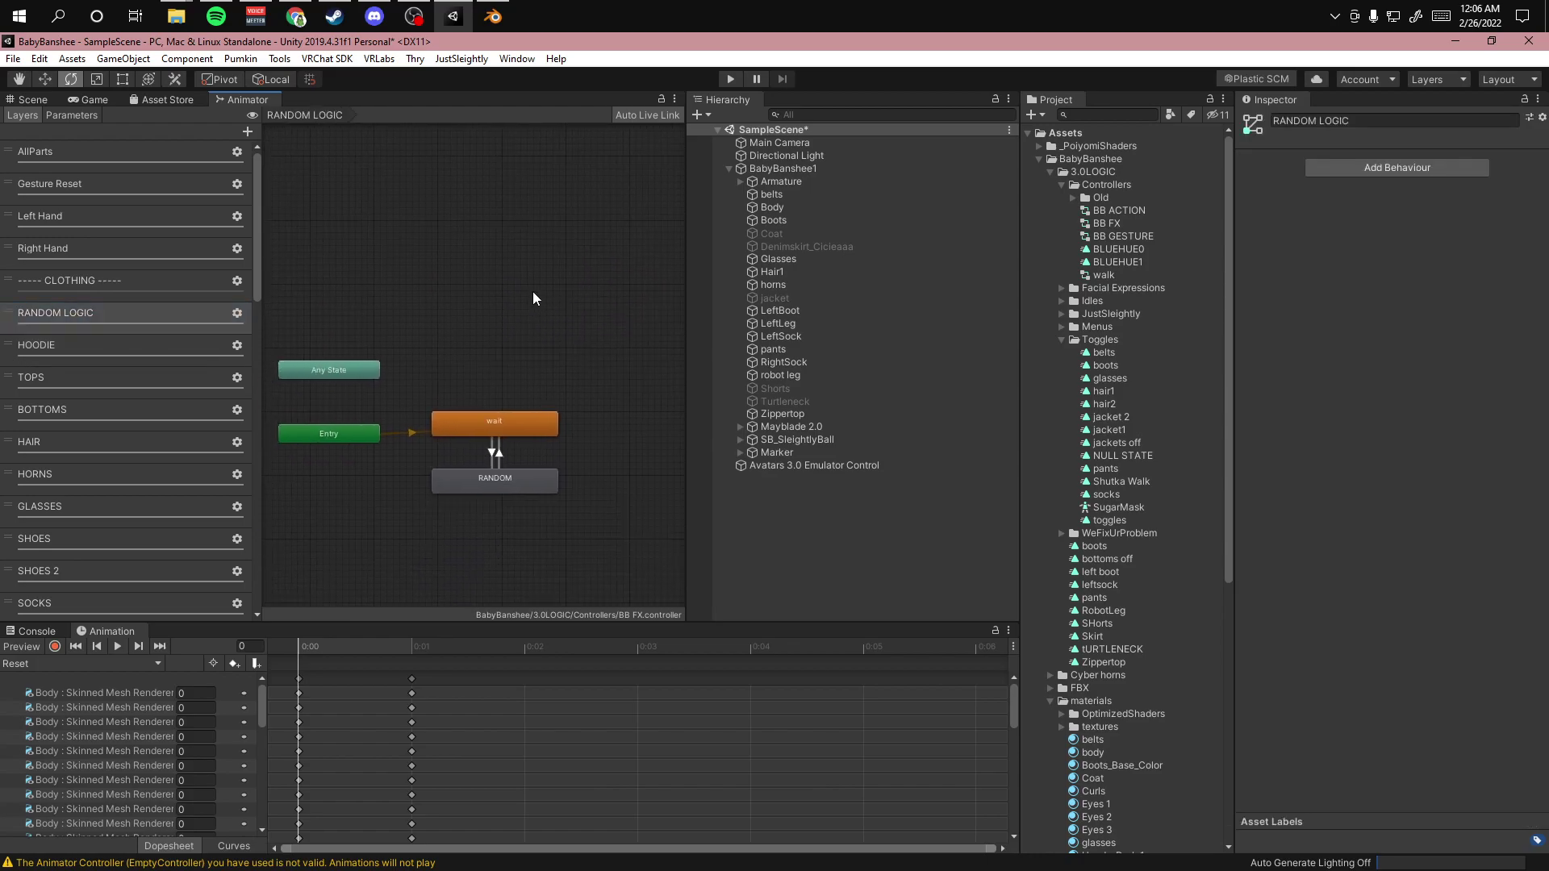
click(508, 365)
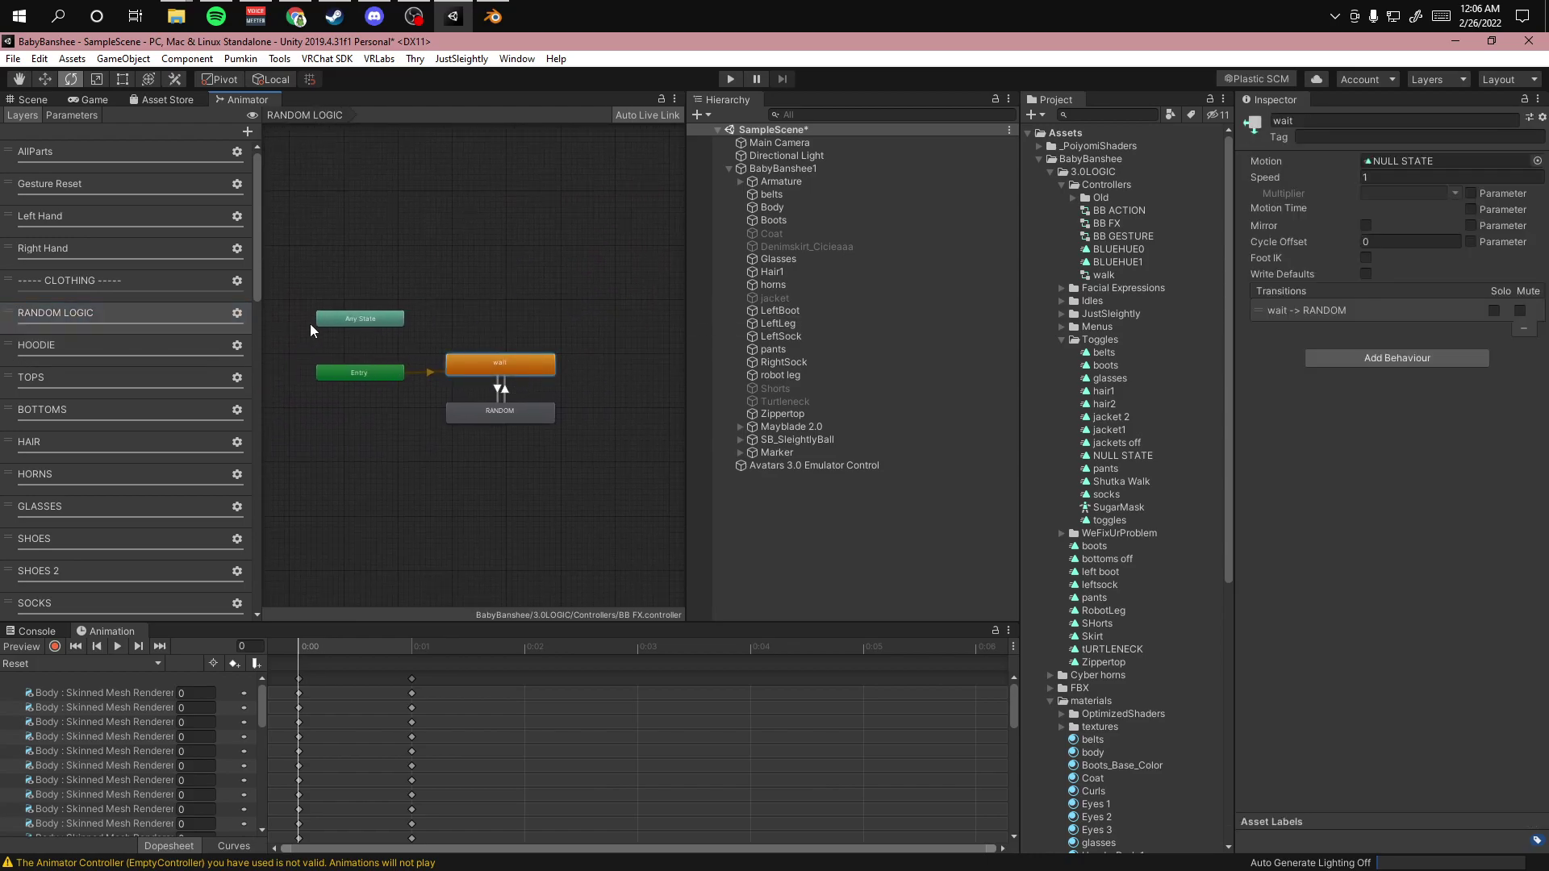
click(521, 410)
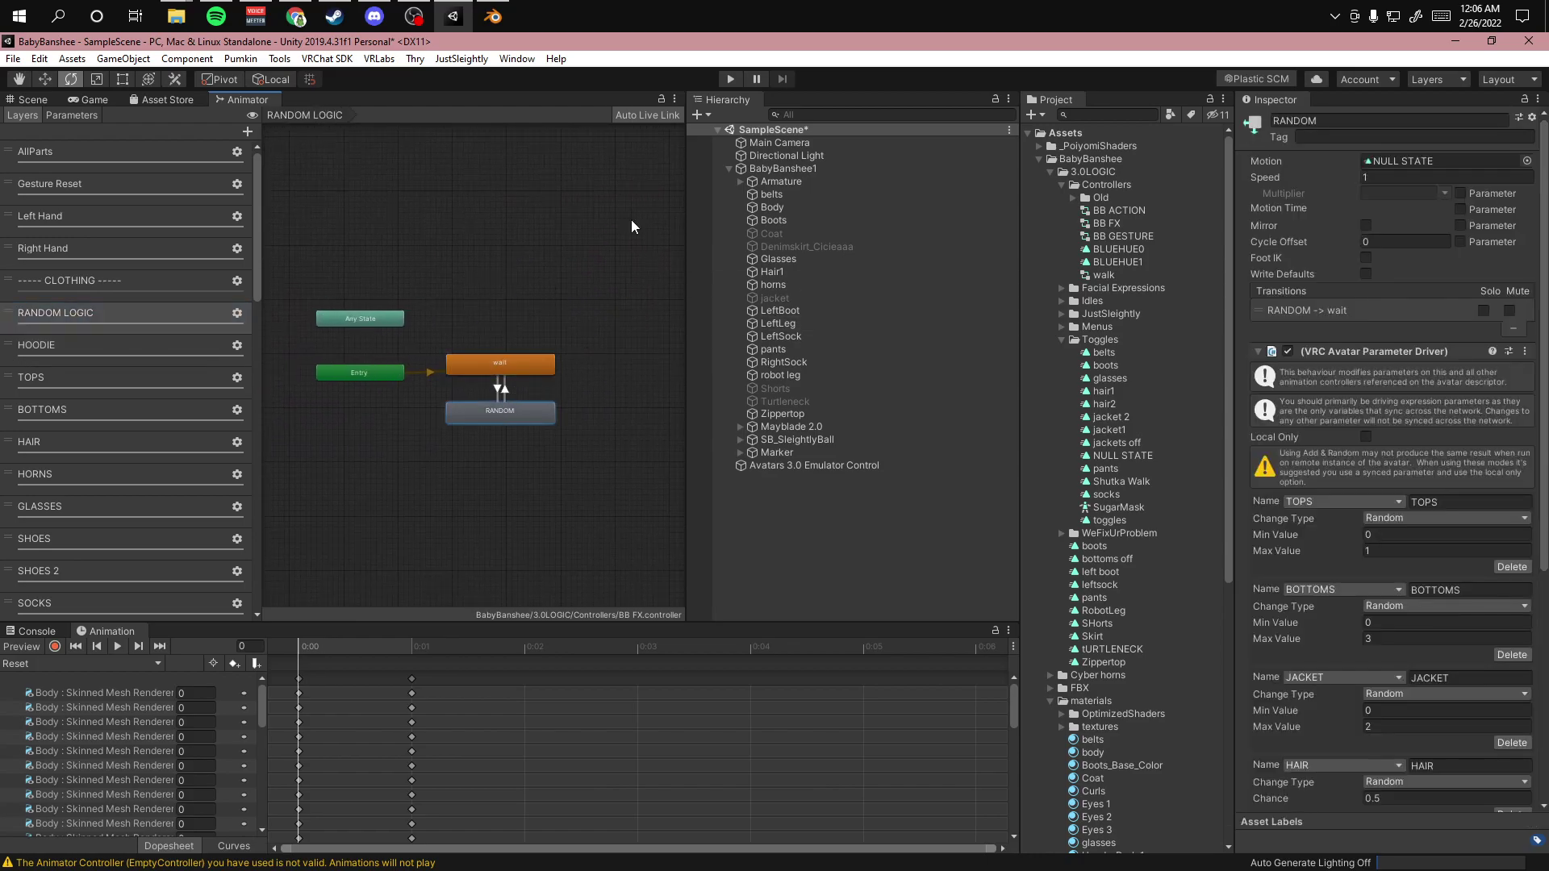
click(649, 399)
- Add a new layer to the BB FX controller and name it TUTORIAL
click(247, 132)
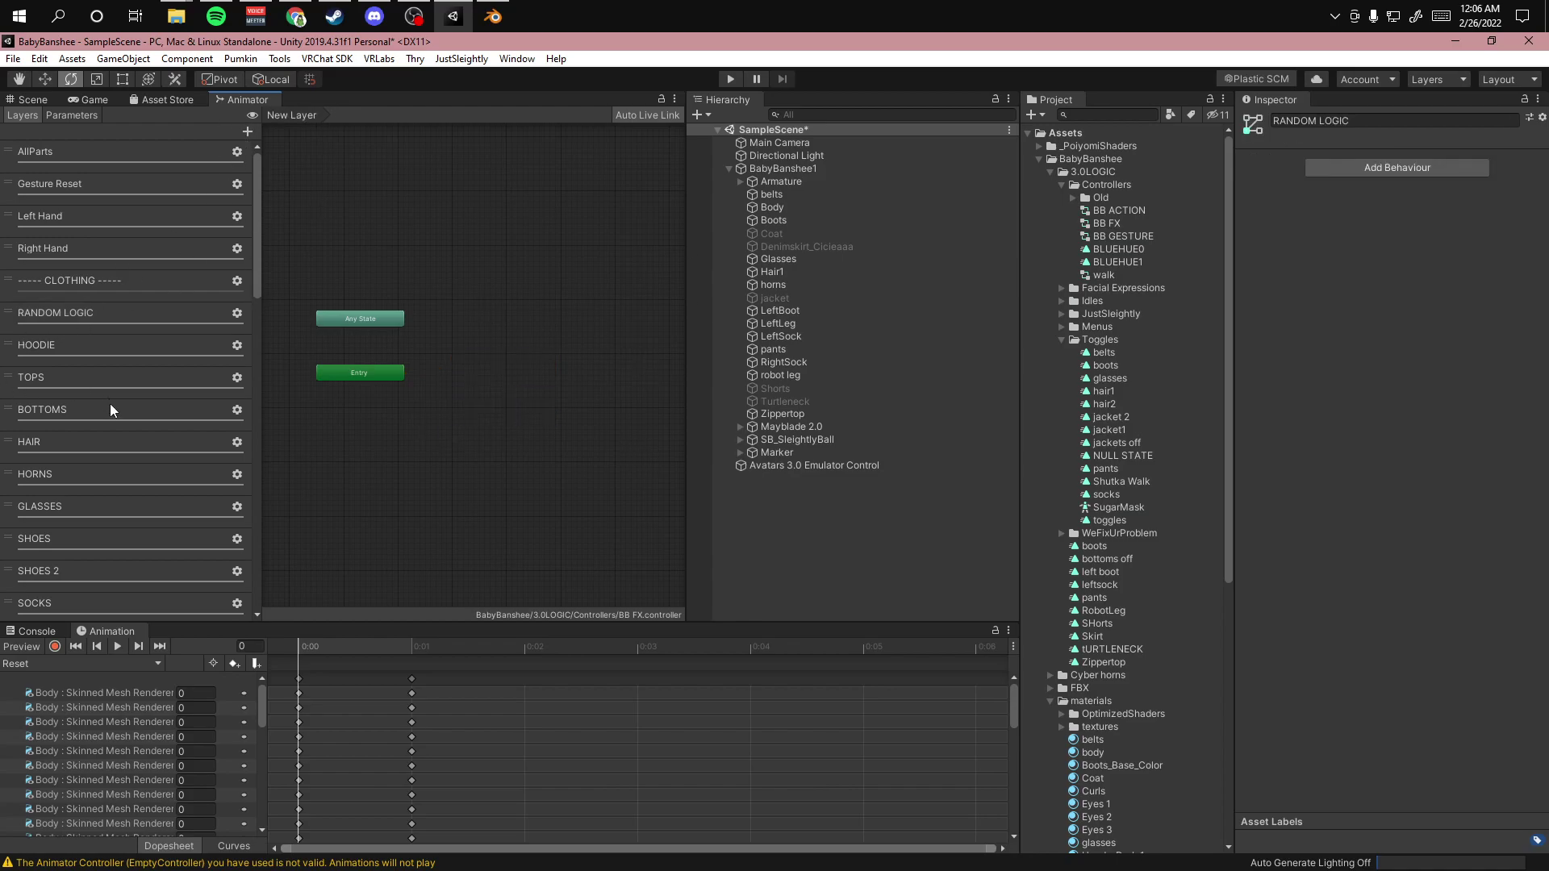
scroll(126, 546, down, 10)
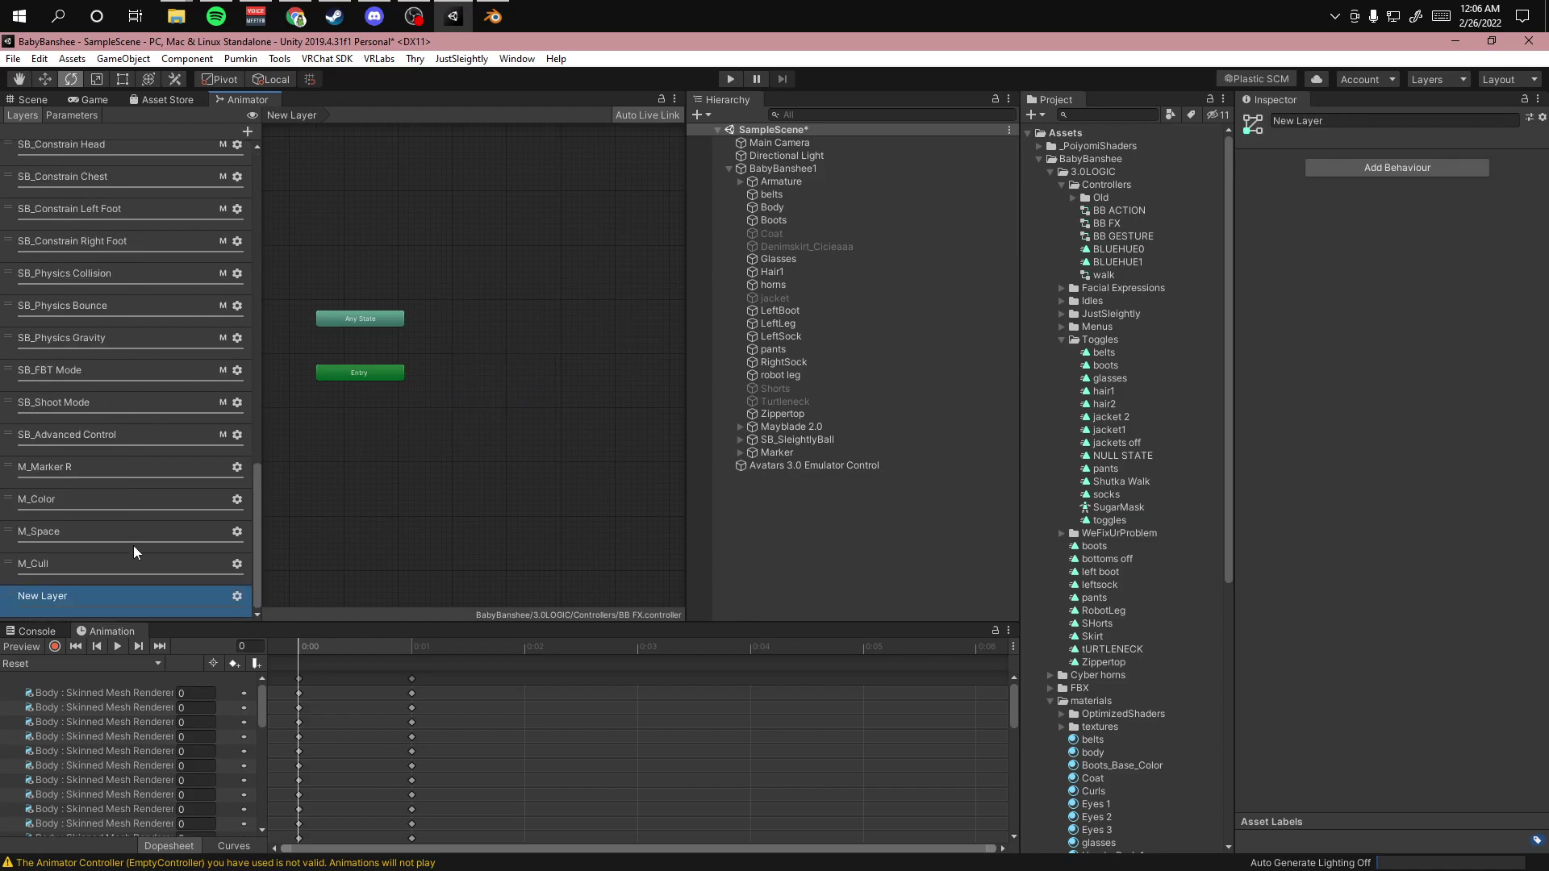
double_click(68, 600)
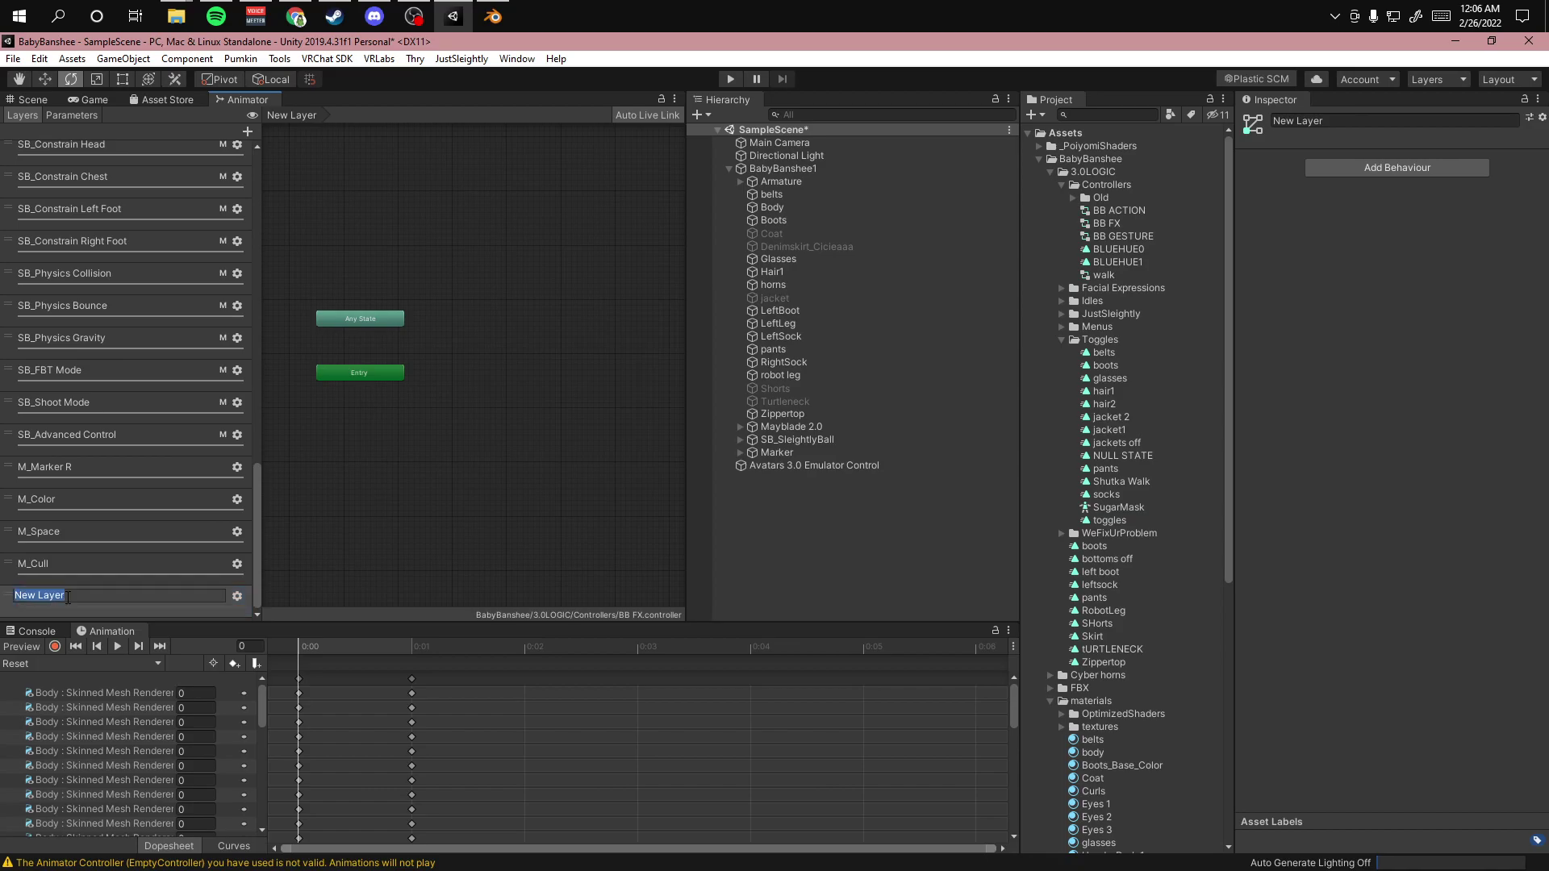
text(TUTORIAL)
key(Return)
- Drag the TUTORIAL layer up to sit just above RANDOM LOGIC
scroll(152, 577, up, 10)
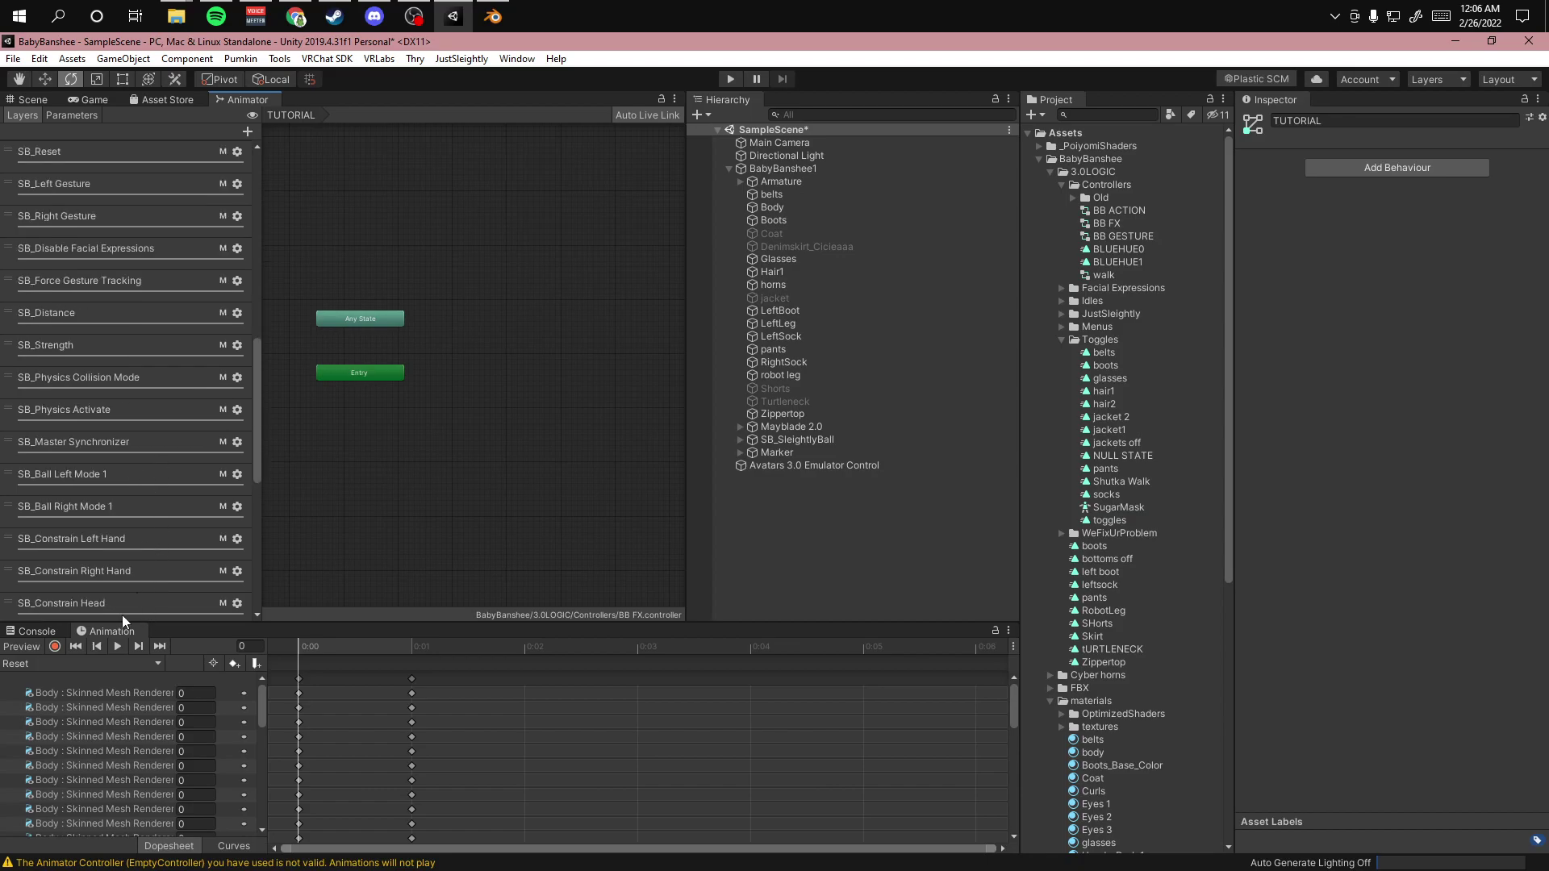
drag(129, 601, 148, 255)
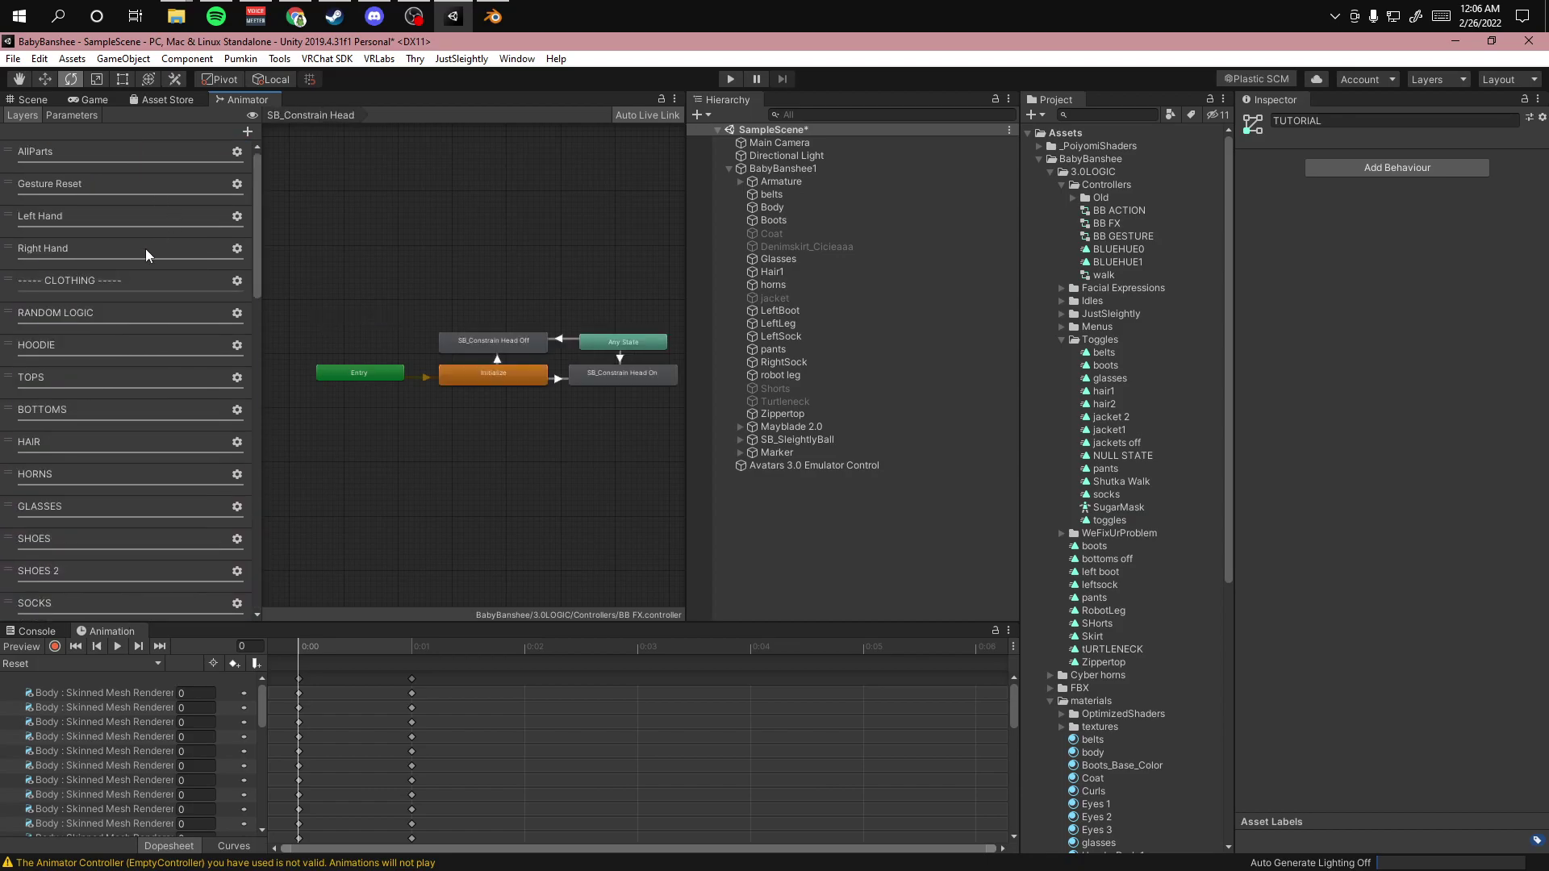
scroll(137, 363, down, 10)
click(137, 199)
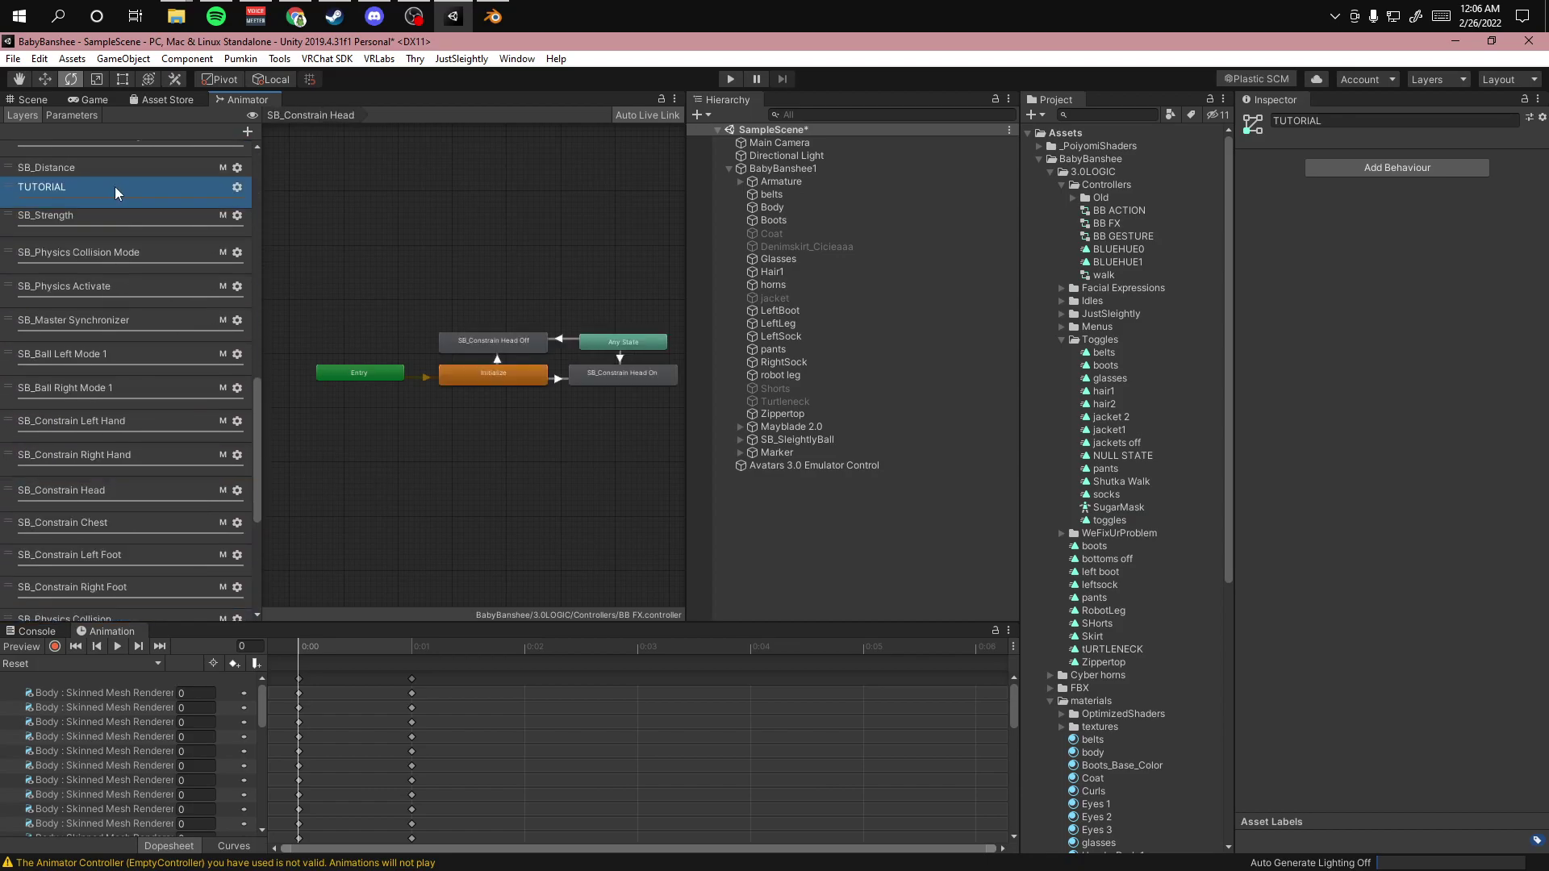
scroll(139, 323, down, 10)
drag(105, 508, 122, 257)
scroll(80, 407, down, 5)
drag(70, 494, 185, 280)
- Open the empty TUTORIAL layer's graph in the Animator
click(121, 340)
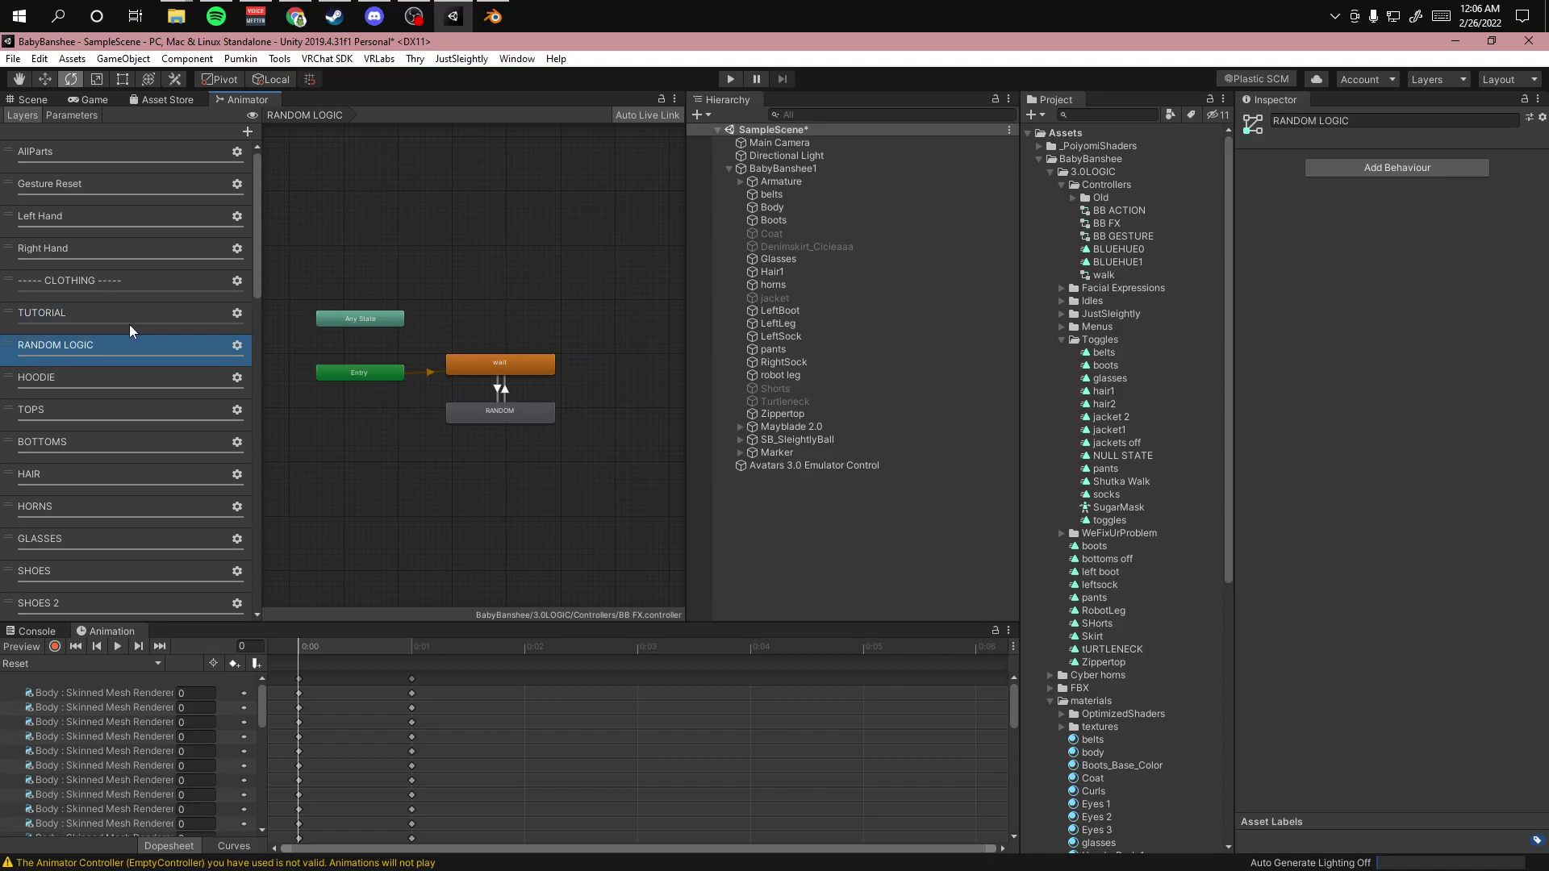
click(120, 323)
middle_drag(402, 317, 377, 345)
- Clear the warnings in the Console, then go back to the Animation window
click(57, 630)
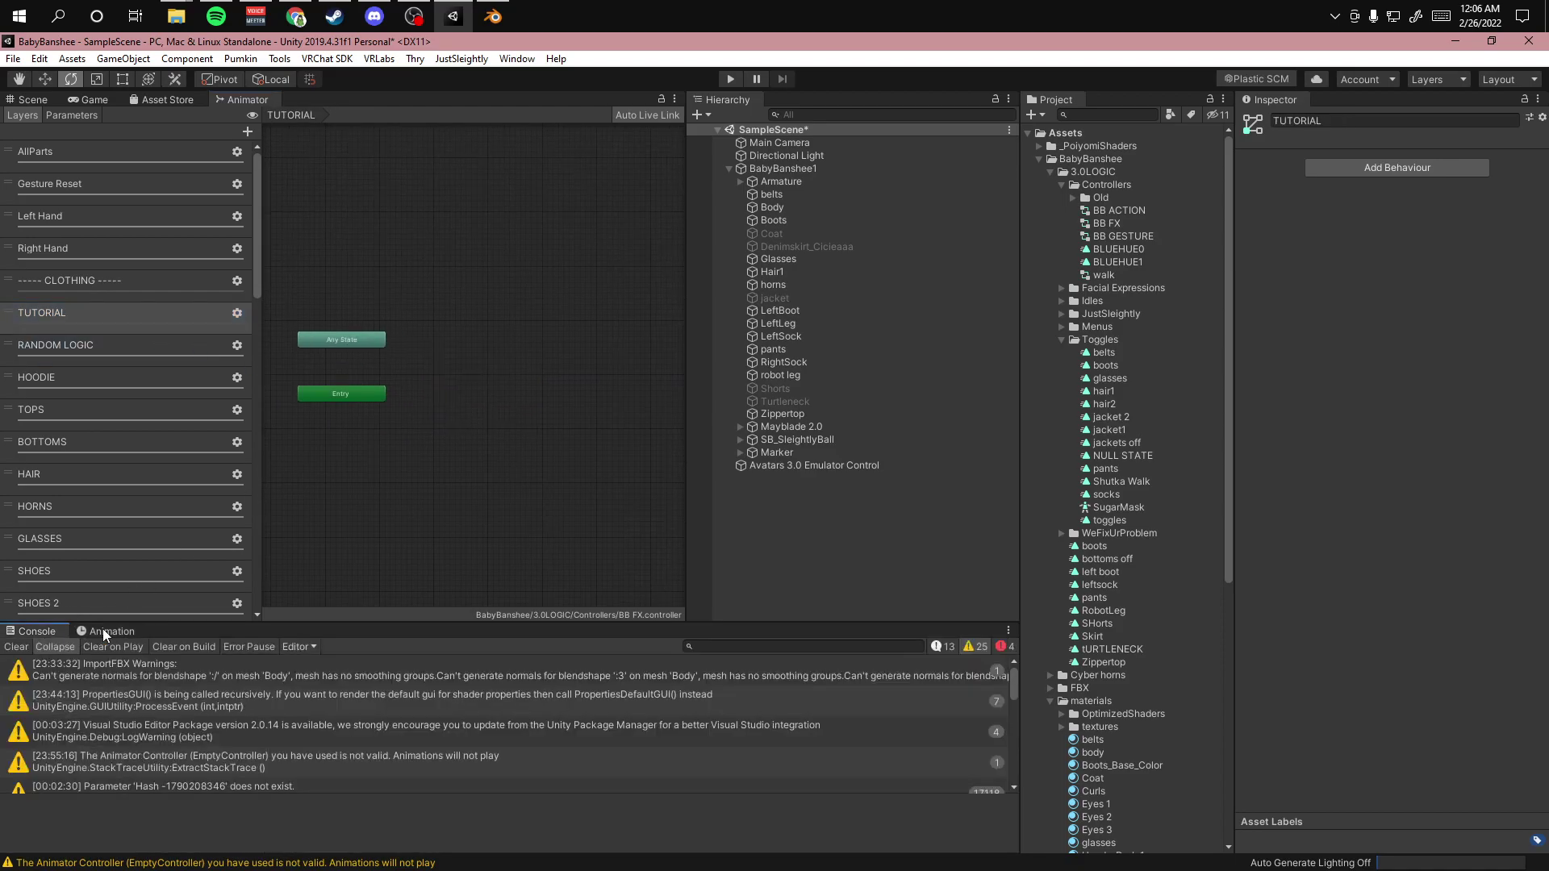
click(15, 646)
scroll(1154, 242, down, 3)
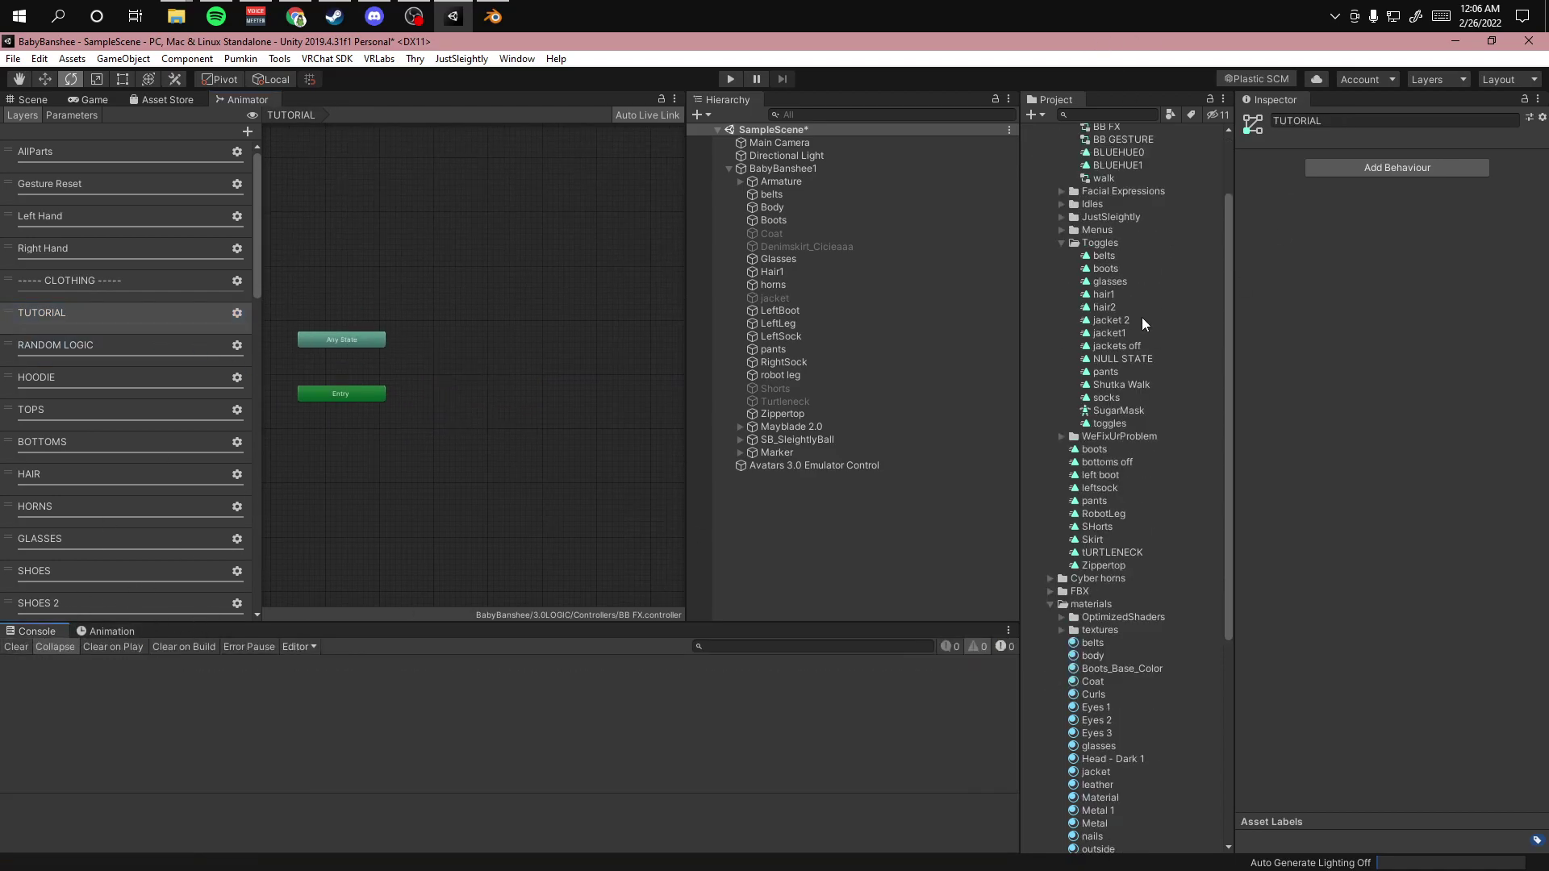
click(106, 631)
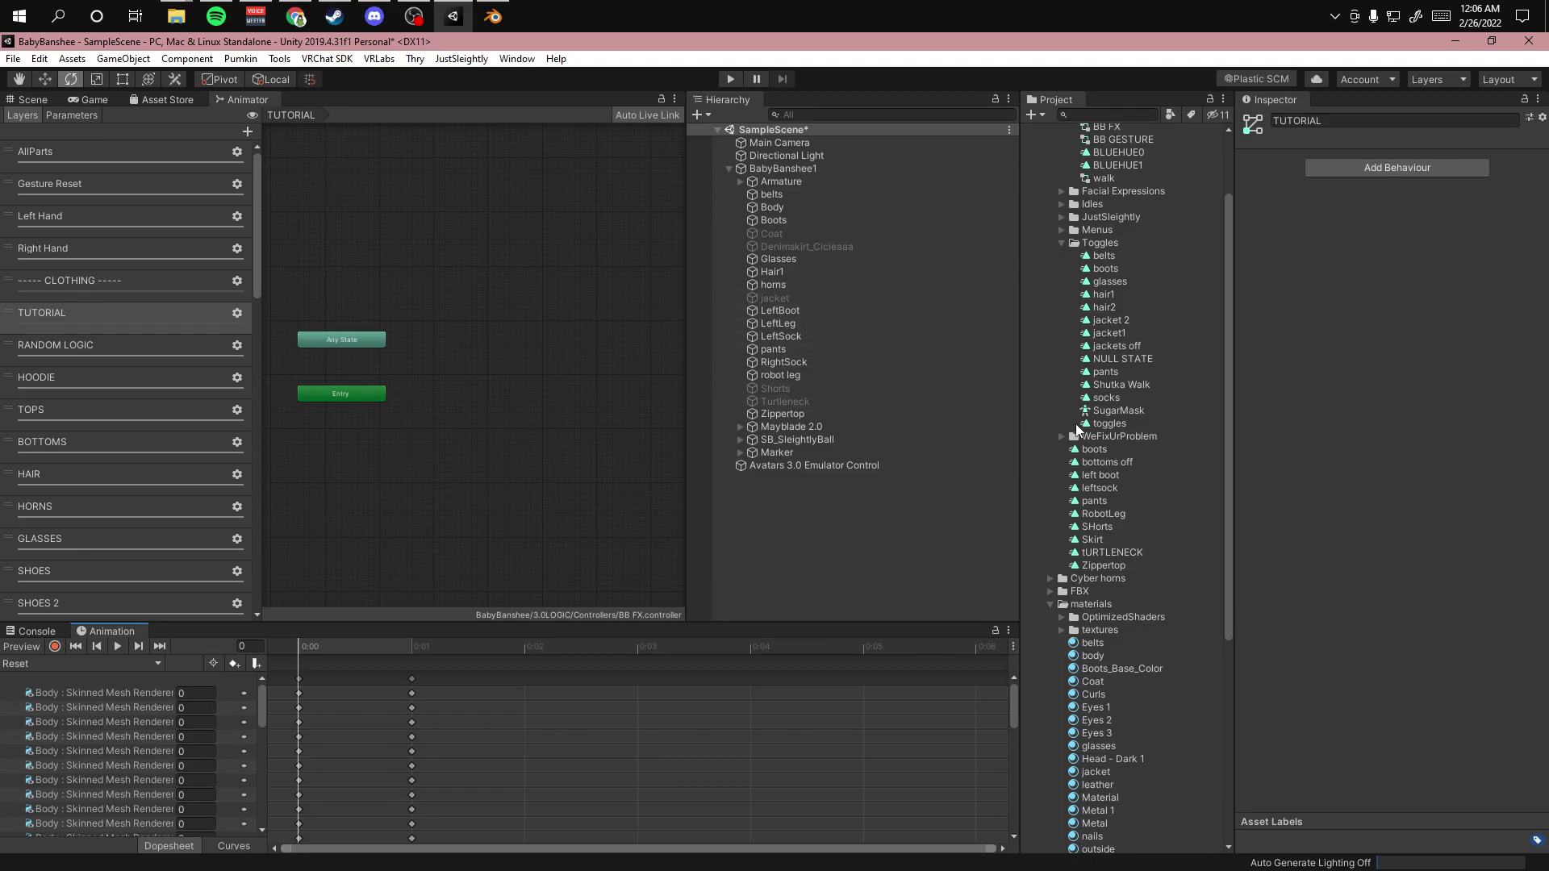
- Select the NULL STATE clip and widen the Animation window's property list
click(1121, 358)
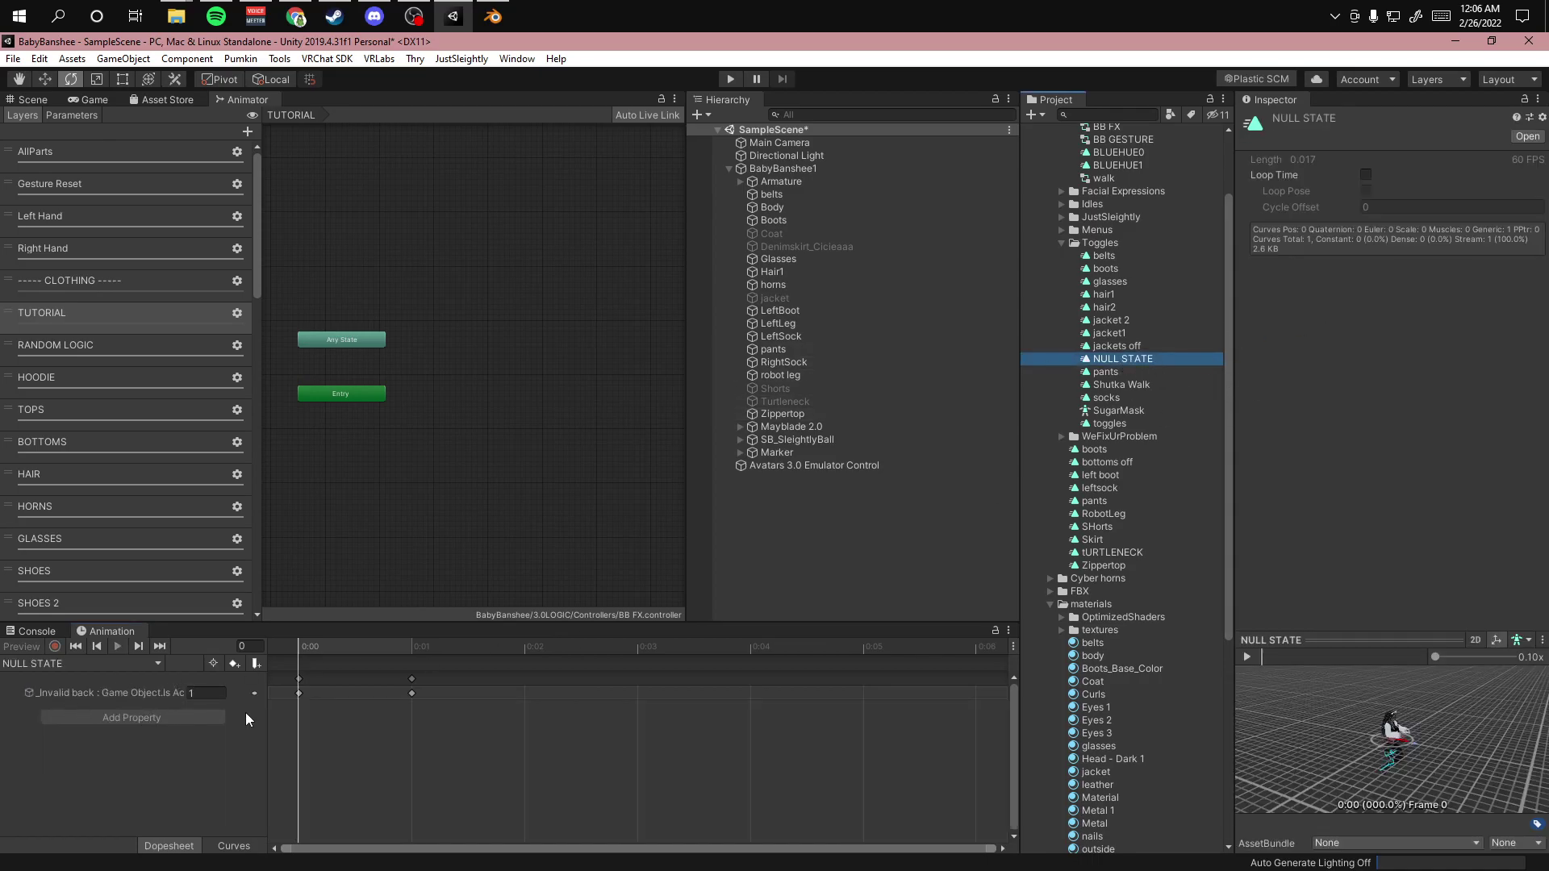
drag(263, 720, 300, 723)
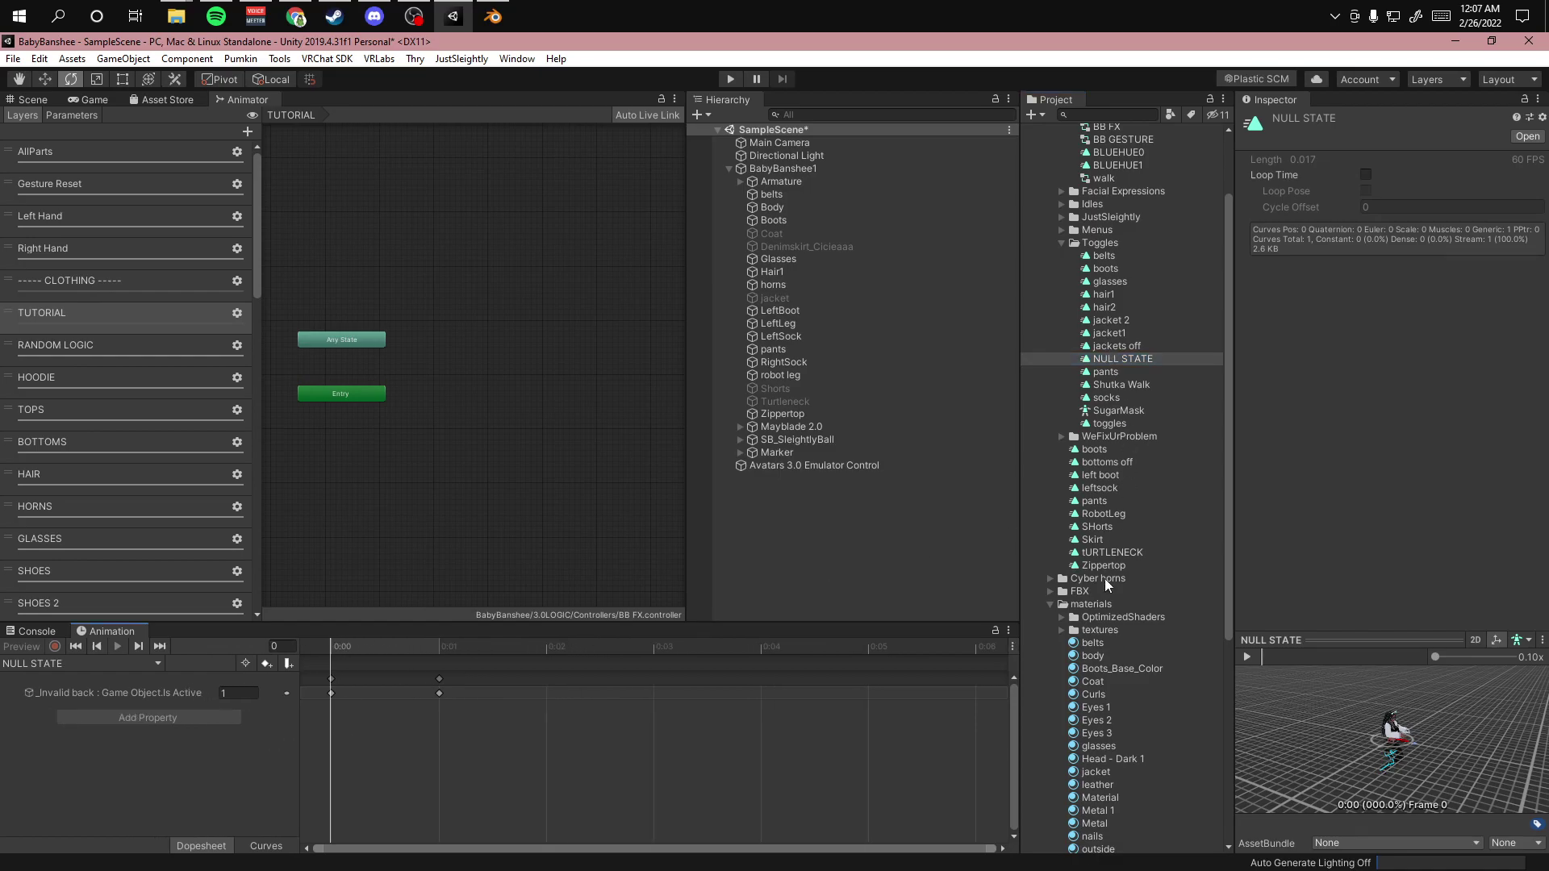
scroll(1138, 569, down, 3)
scroll(1146, 557, up, 6)
- Search the Project for the buffer clip, select _Buffer, and clear the search to reveal its folder
click(1109, 114)
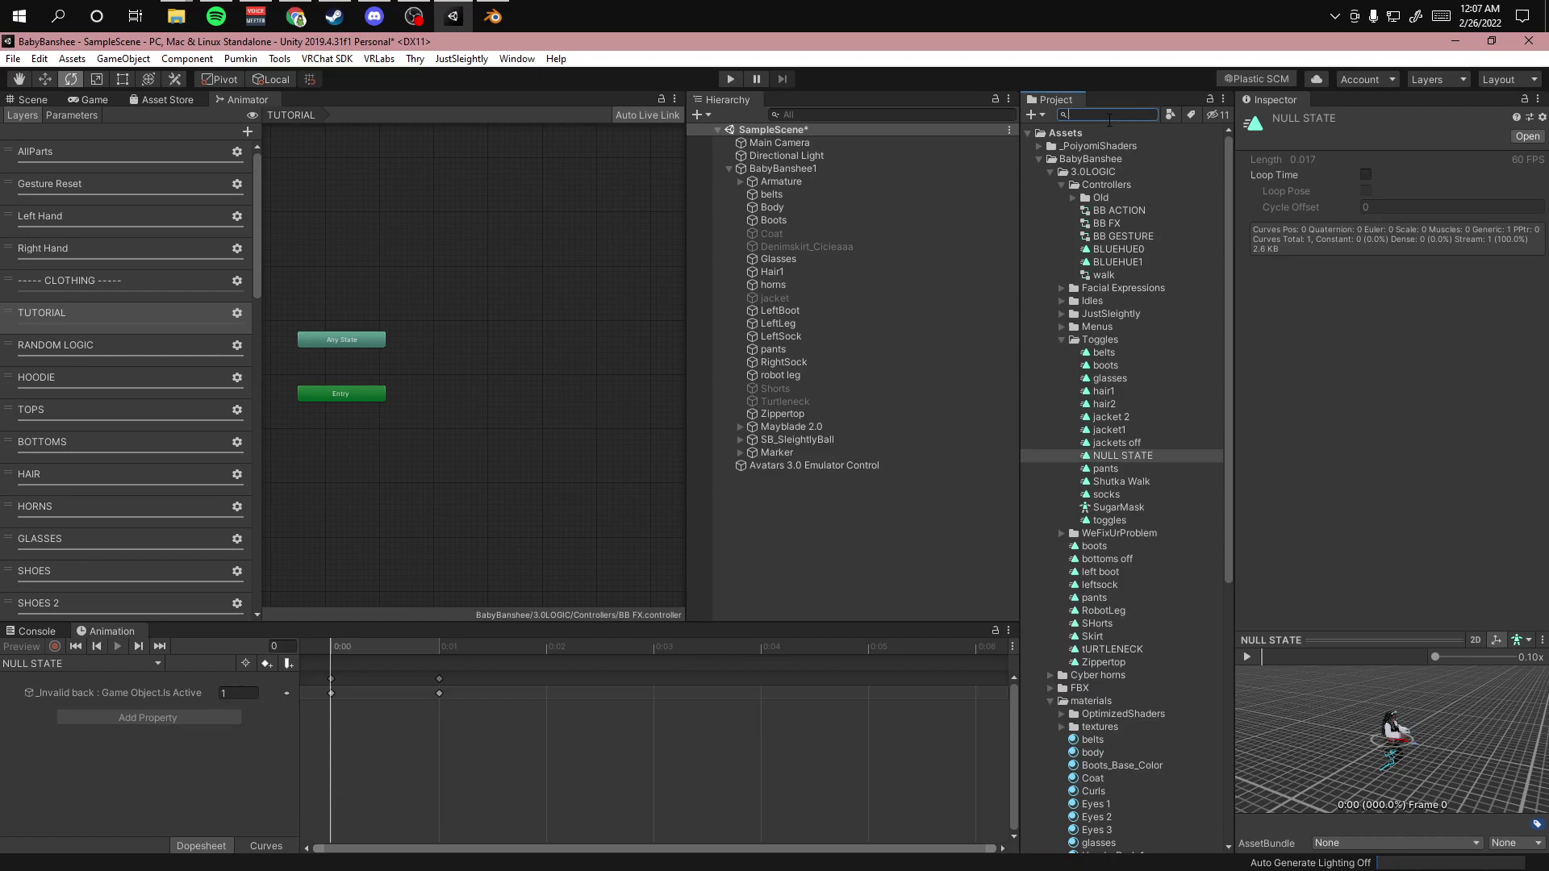
text(BUFFEWR)
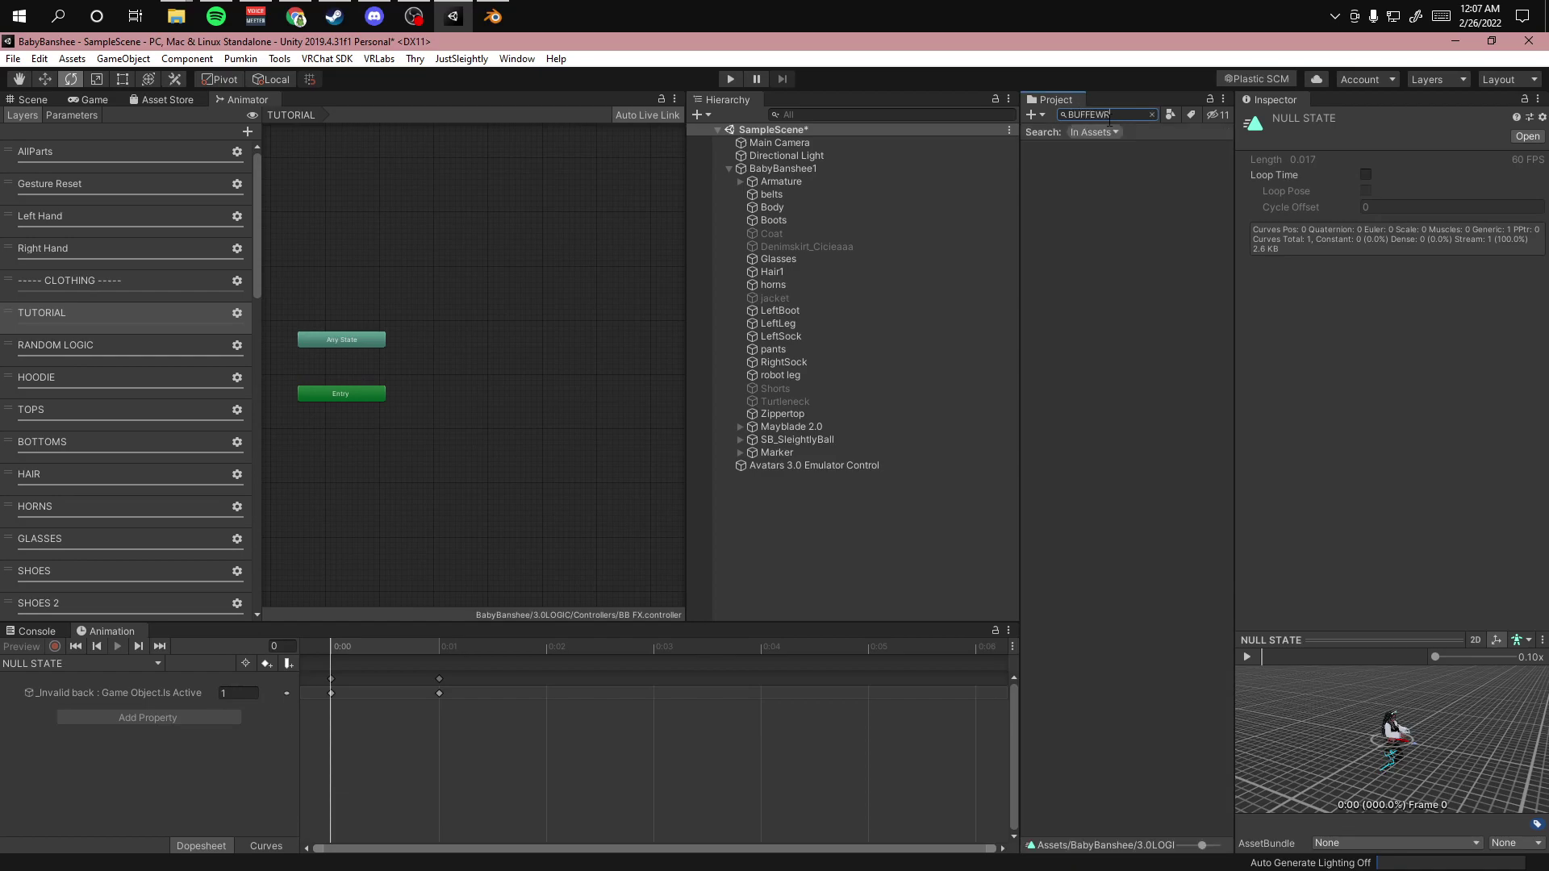
key(BackSpace)
key(BackSpace)
text(R)
click(1065, 186)
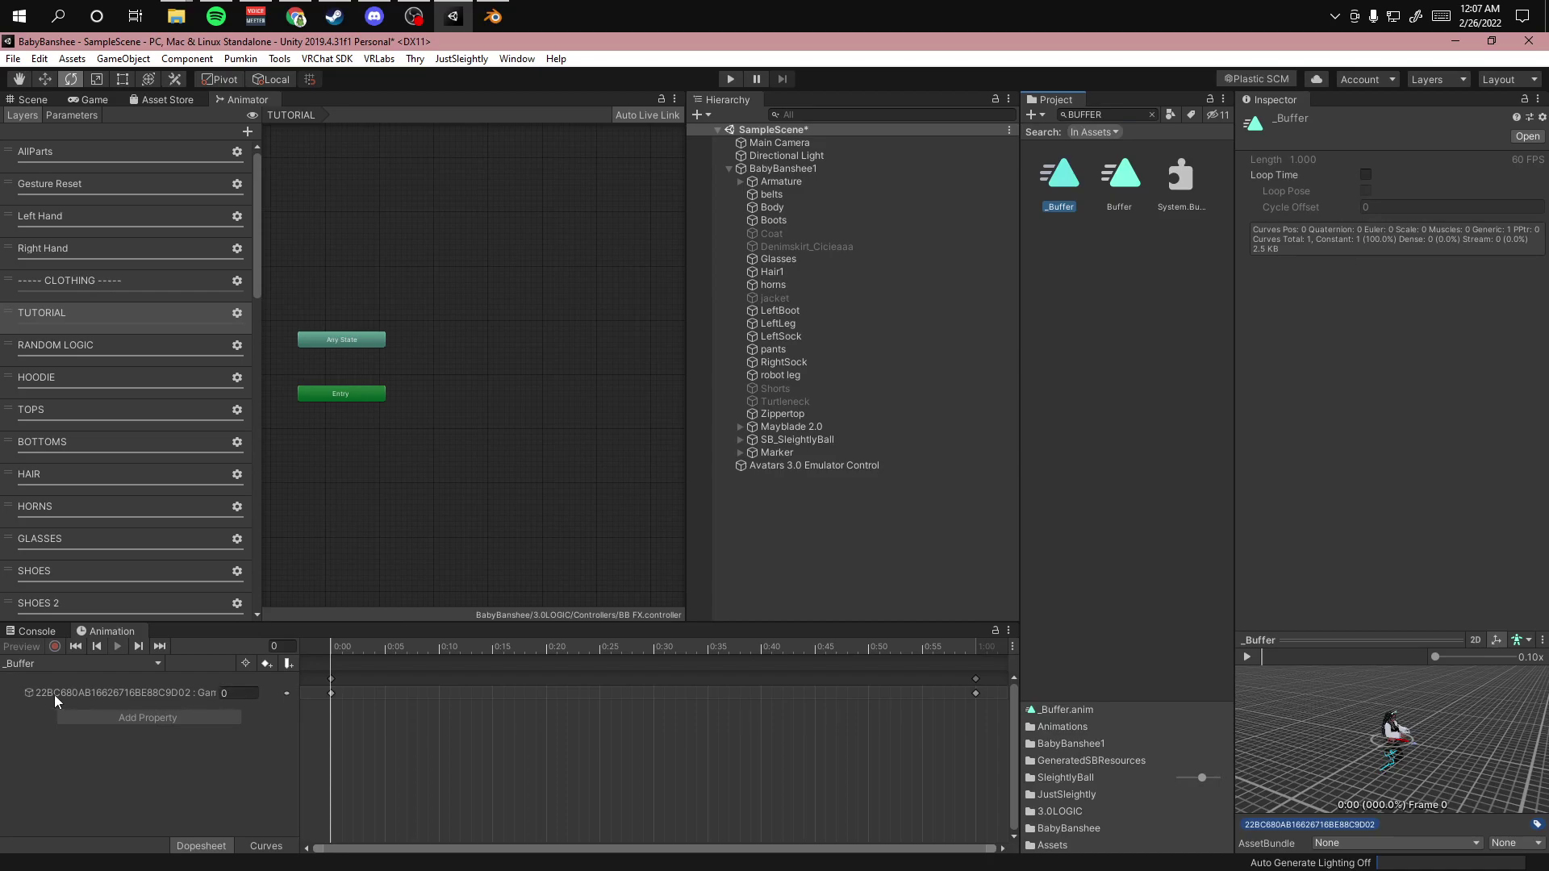
click(1151, 115)
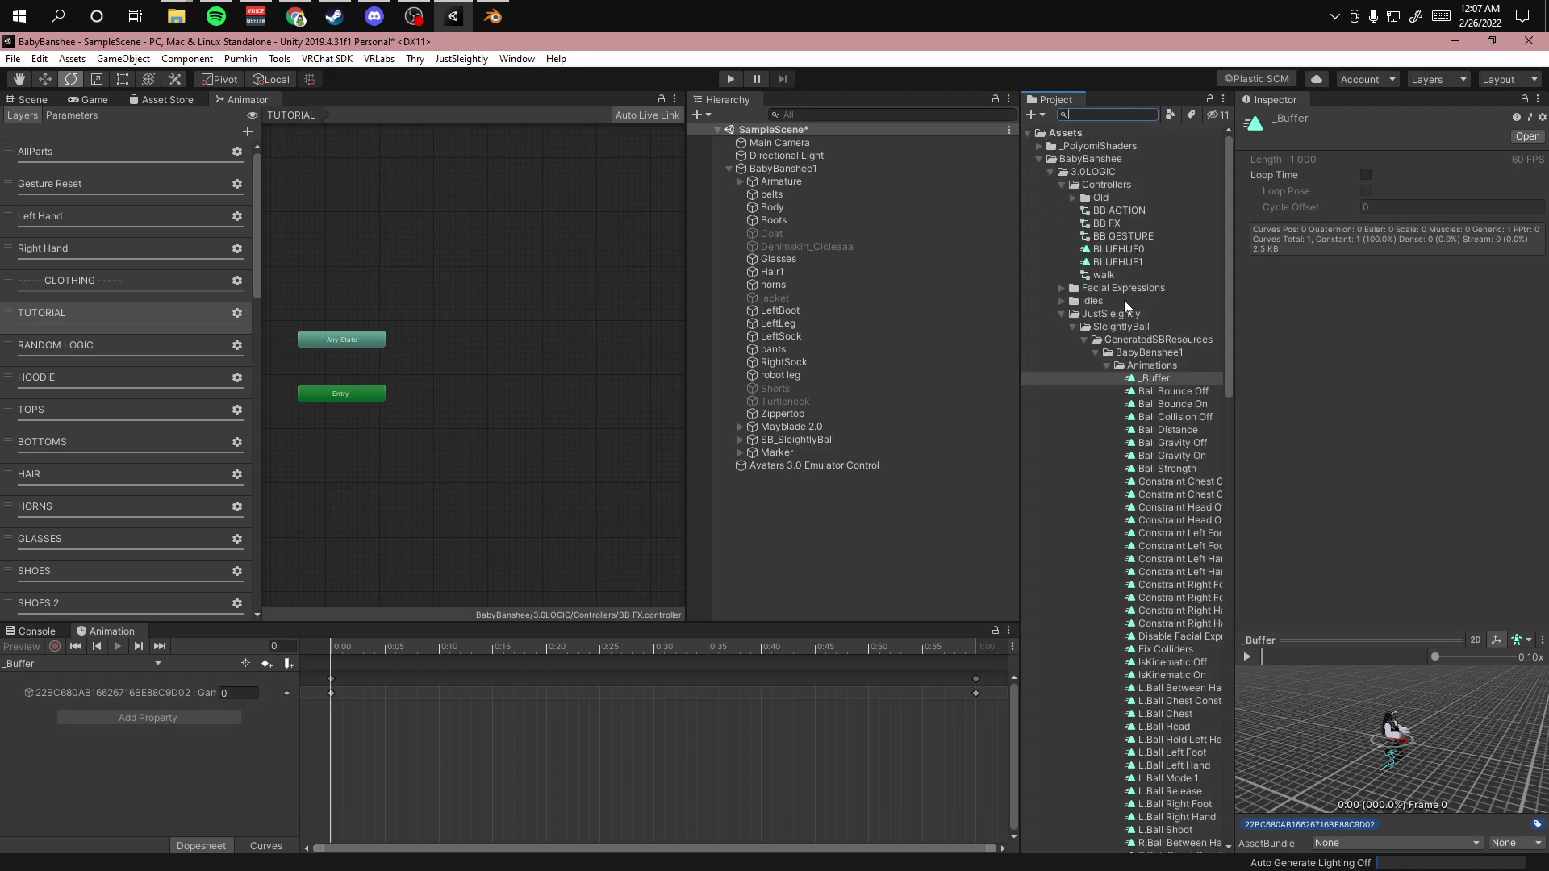
- Drag the NULL STATE clip from the Idles folder into the TUTORIAL graph as a new state
click(1061, 313)
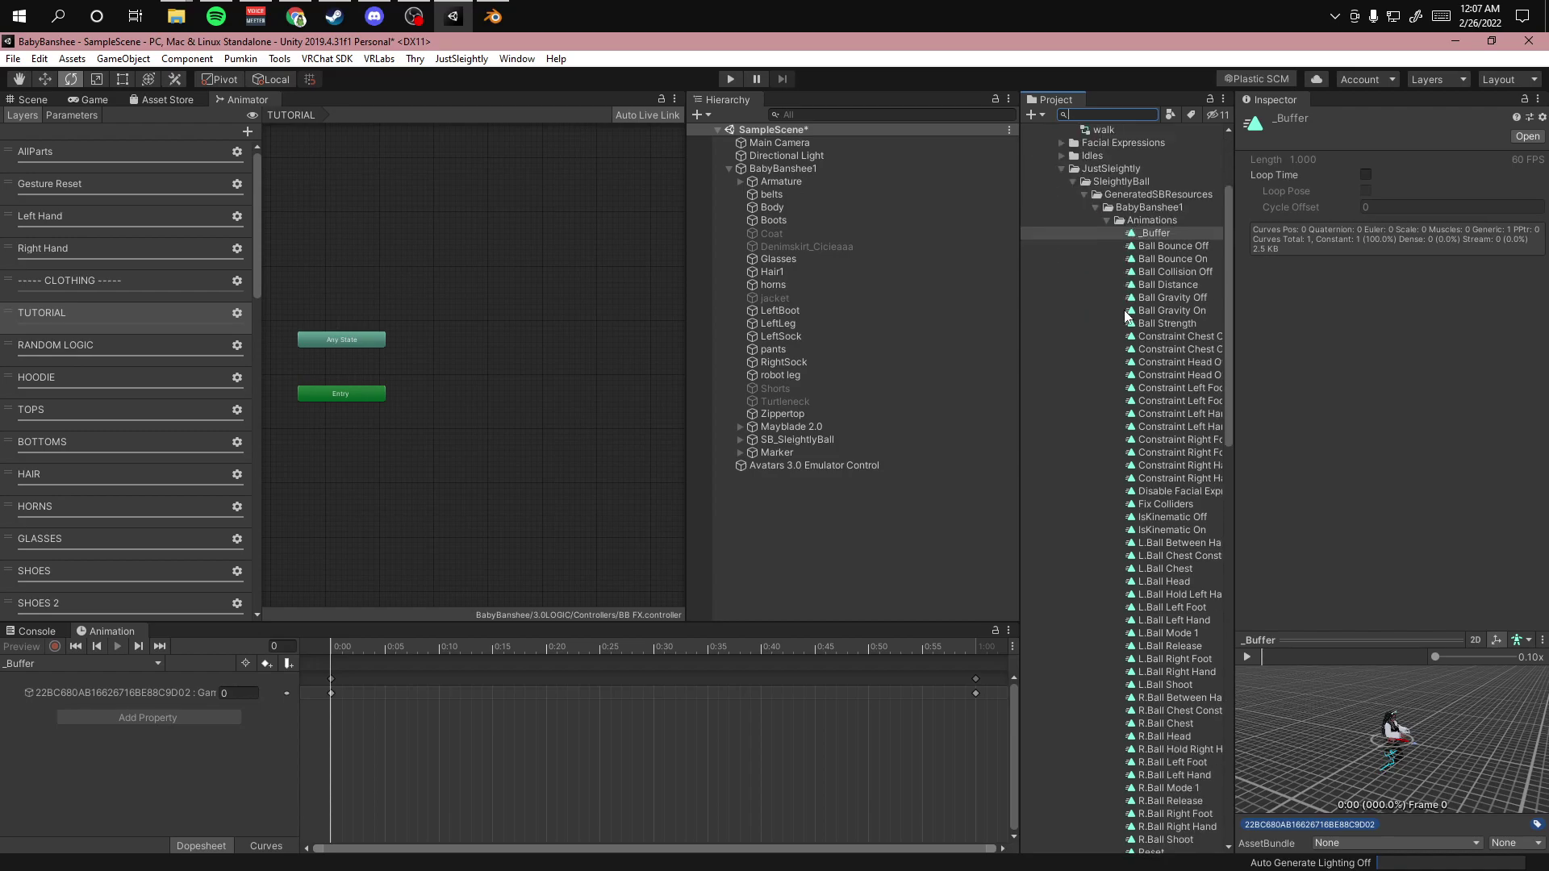
scroll(1097, 290, down, 1)
click(1057, 253)
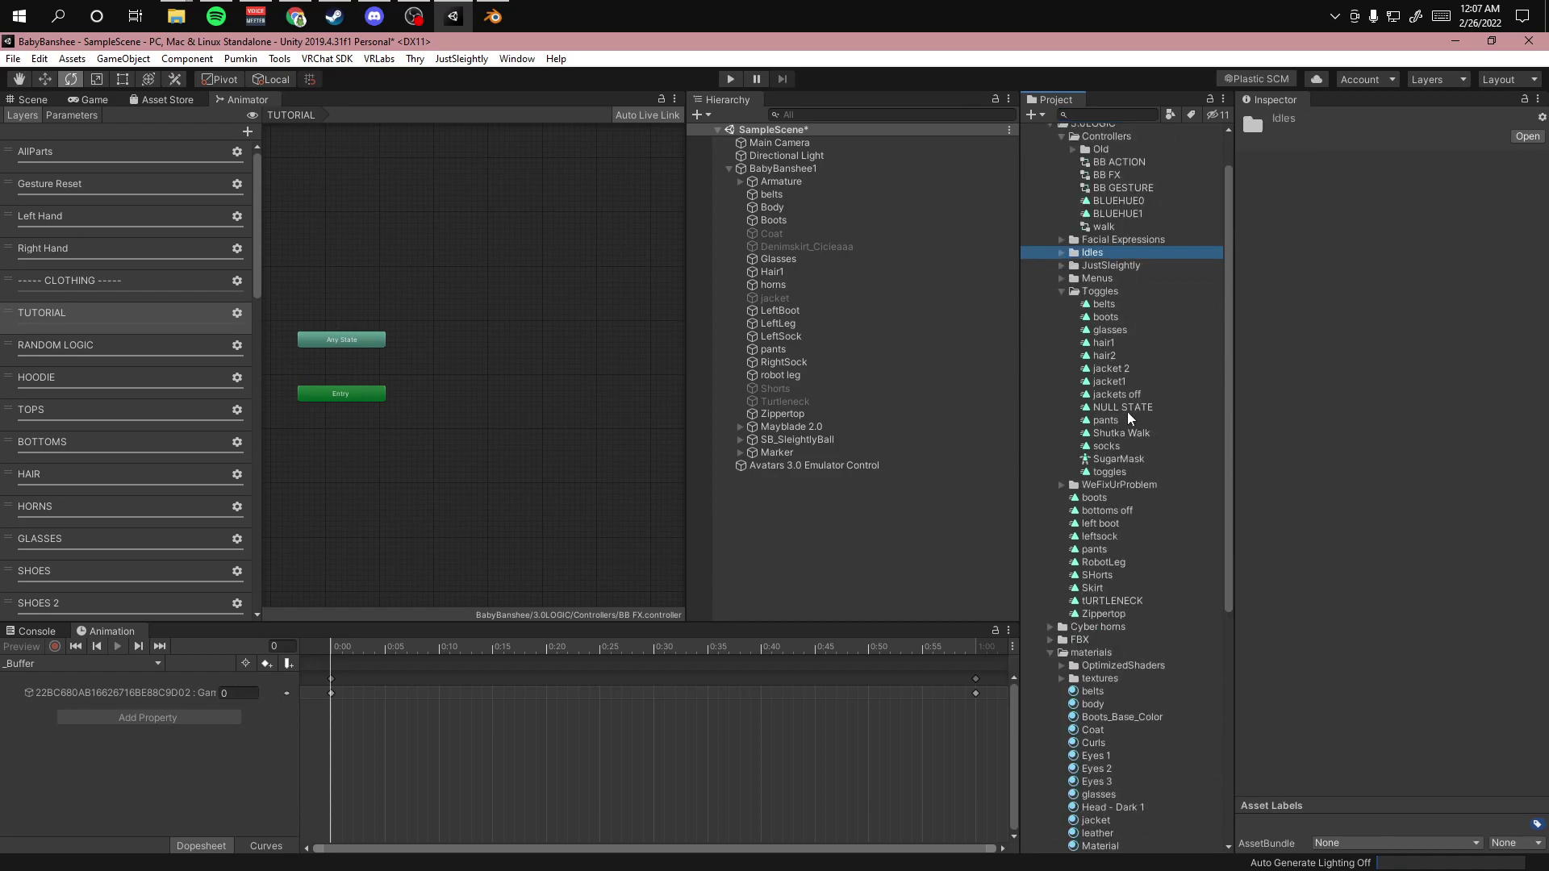
drag(1126, 409, 485, 395)
- Rename the new default state WAIT and nudge it into place in the graph
click(1306, 120)
text(WAIT)
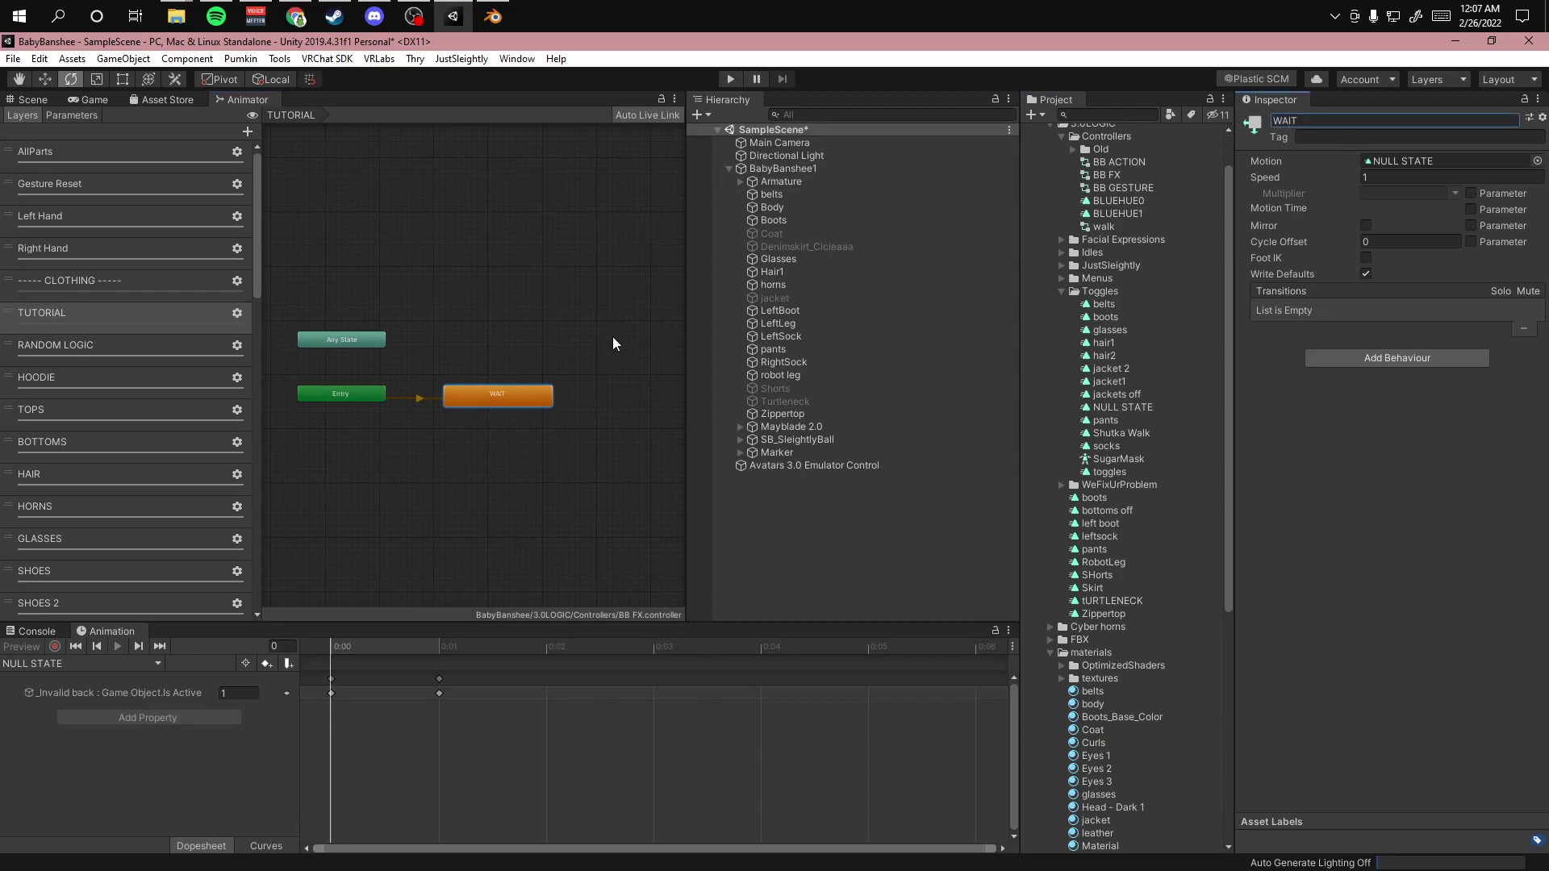
click(492, 396)
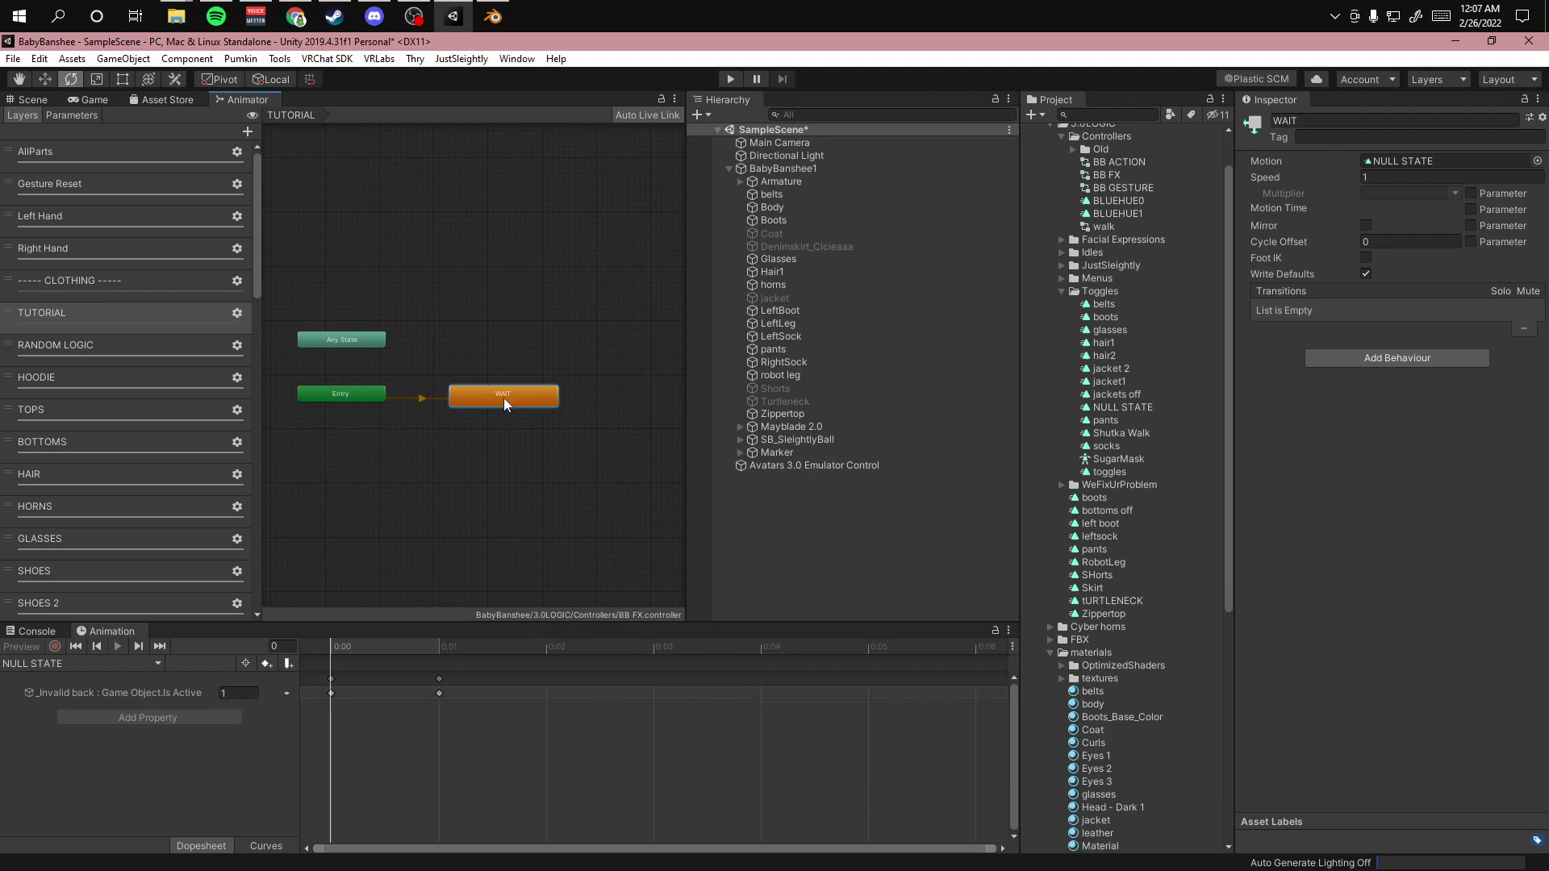
mouse_move(494, 395)
mouse_down()
mouse_move(510, 395)
mouse_move(488, 394)
mouse_up()
click(587, 446)
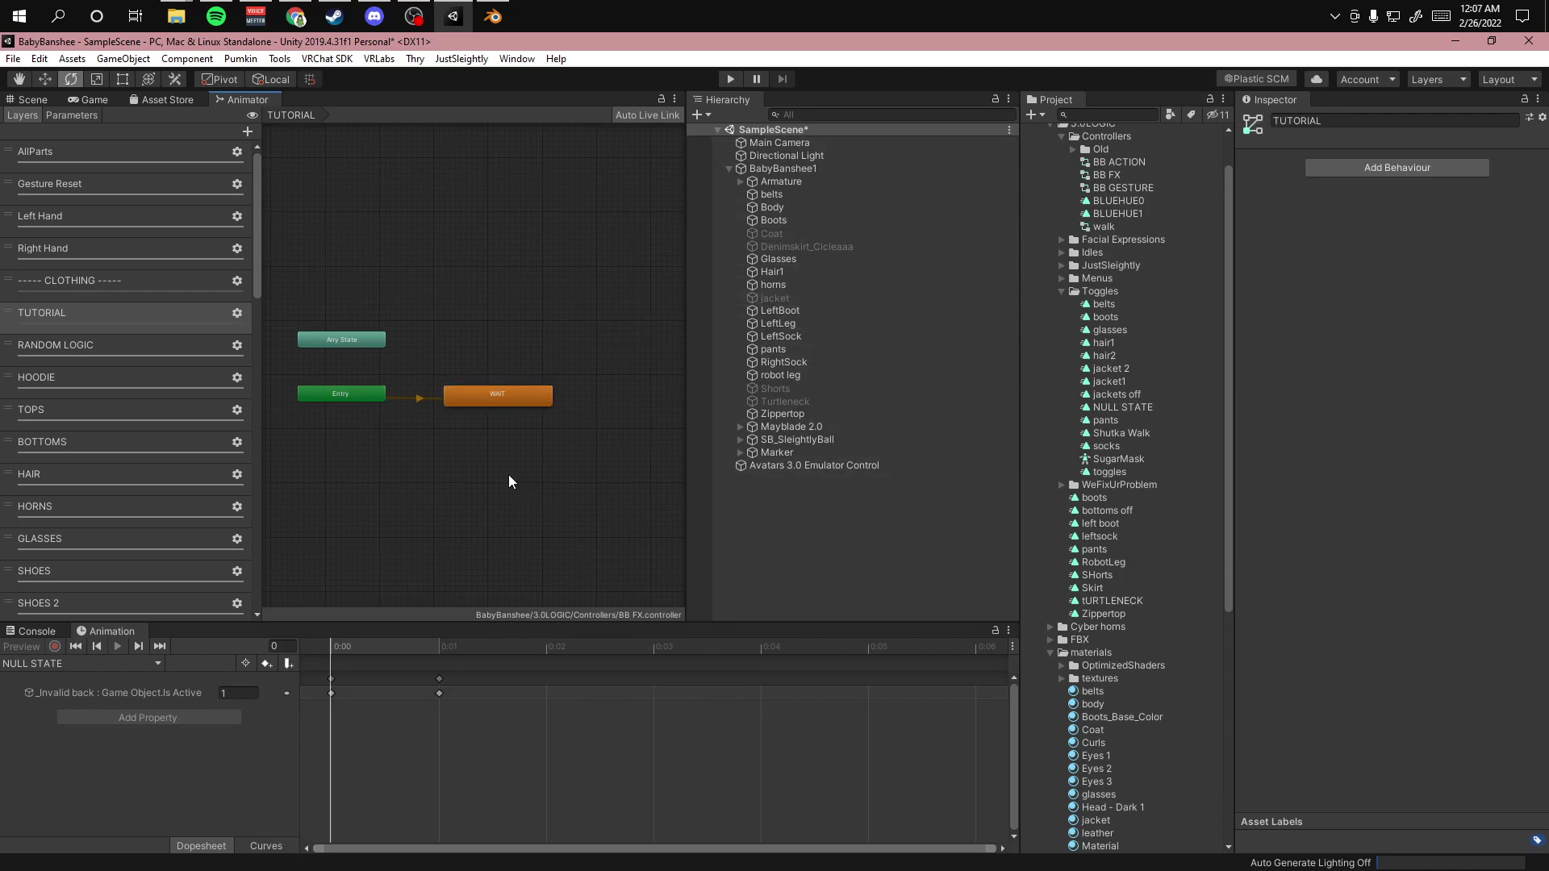
right_click(466, 474)
click(518, 270)
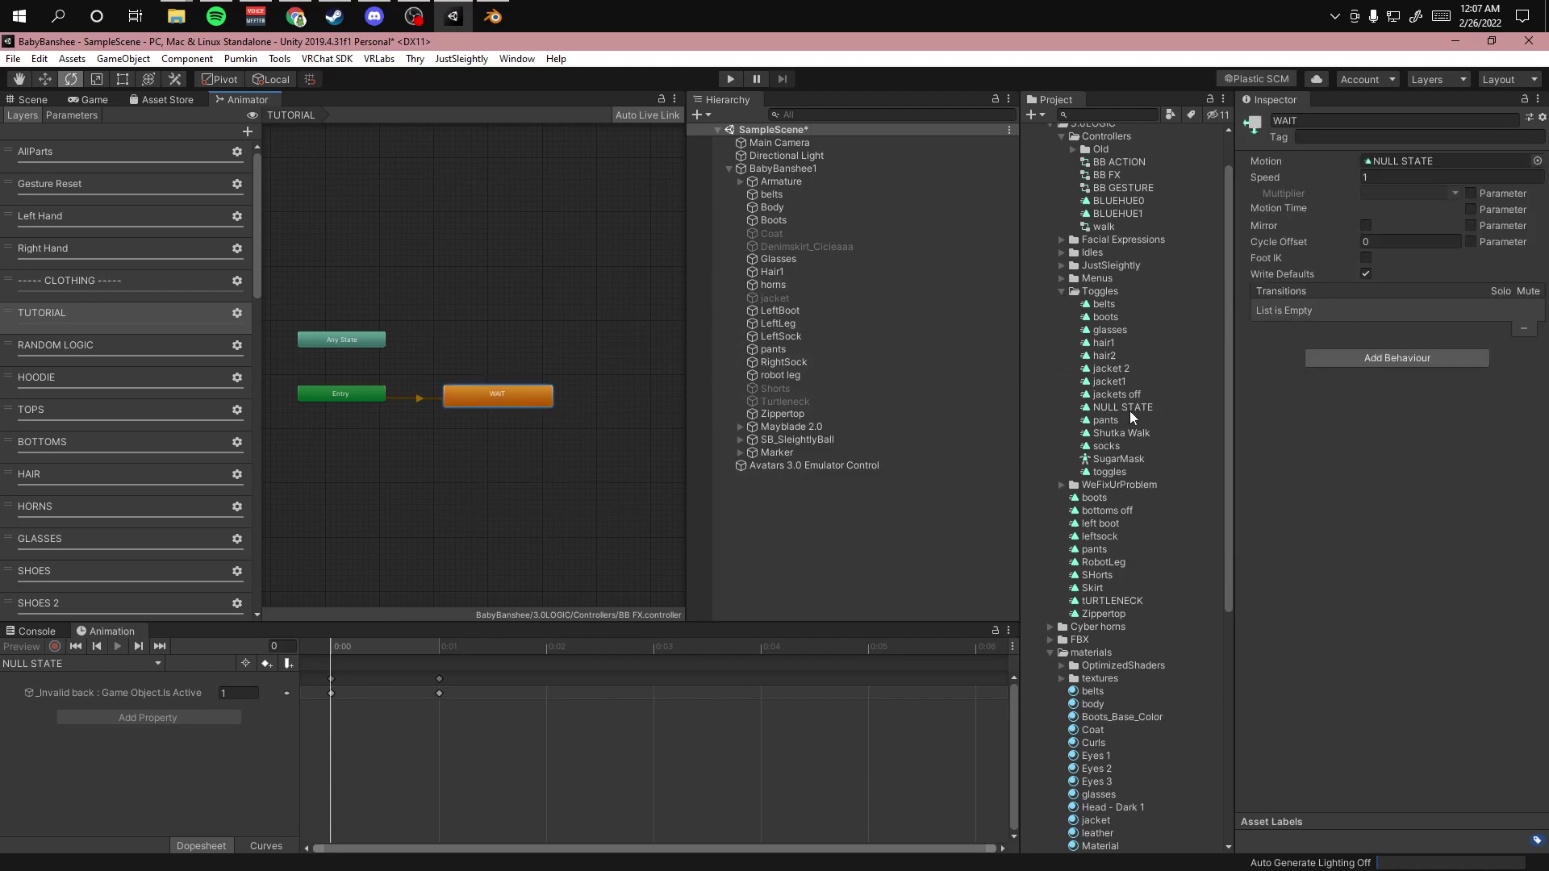
- Add a second NULL STATE state named RANDOM and place it below WAIT
drag(1130, 410, 476, 451)
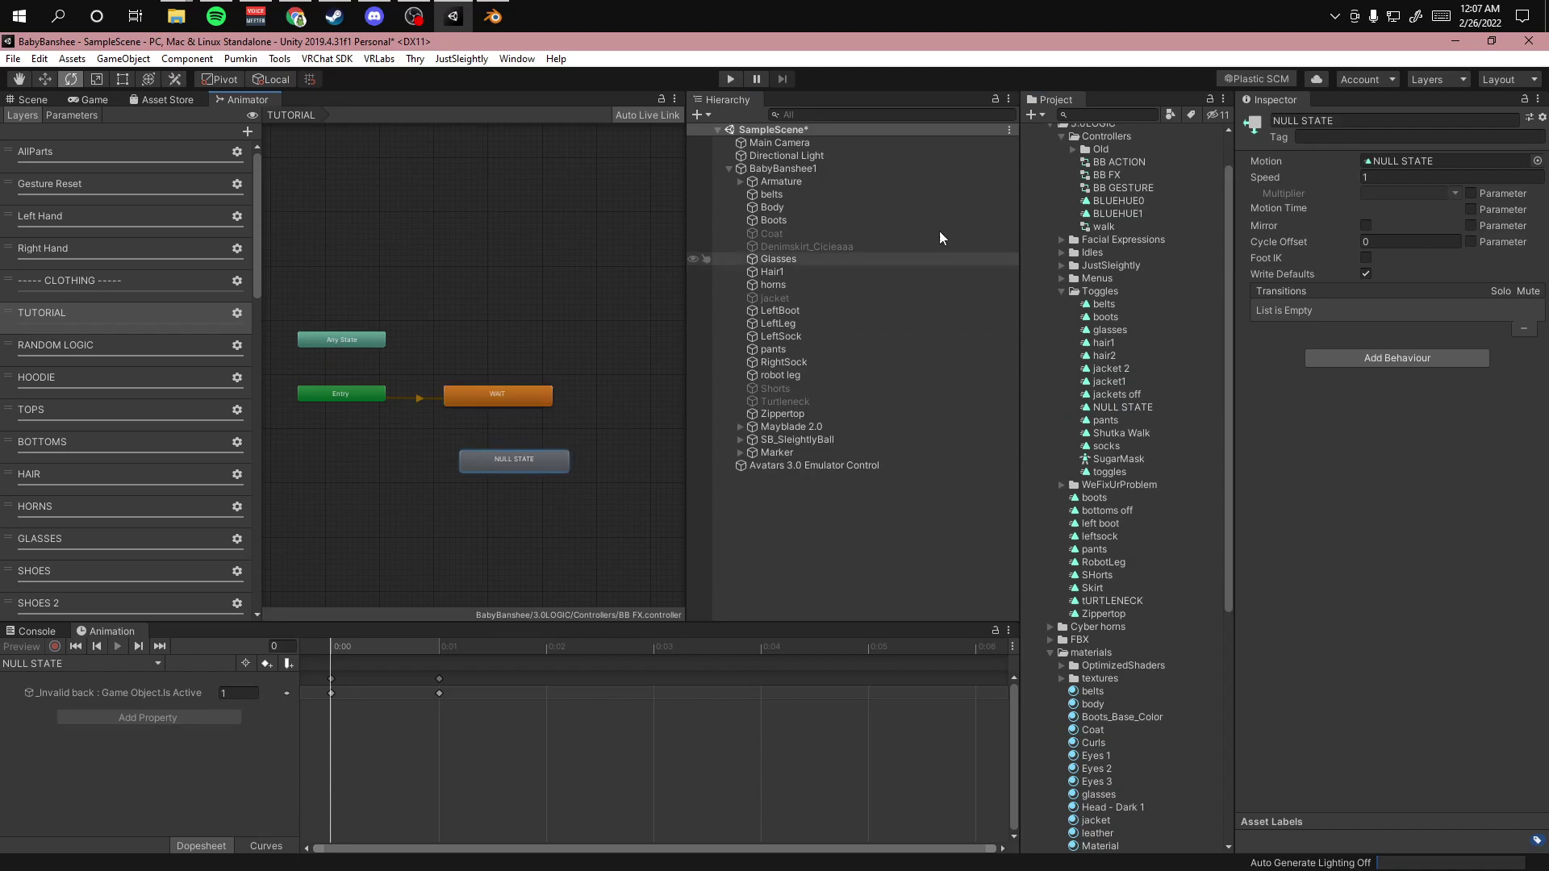
click(1327, 117)
text(RAND)
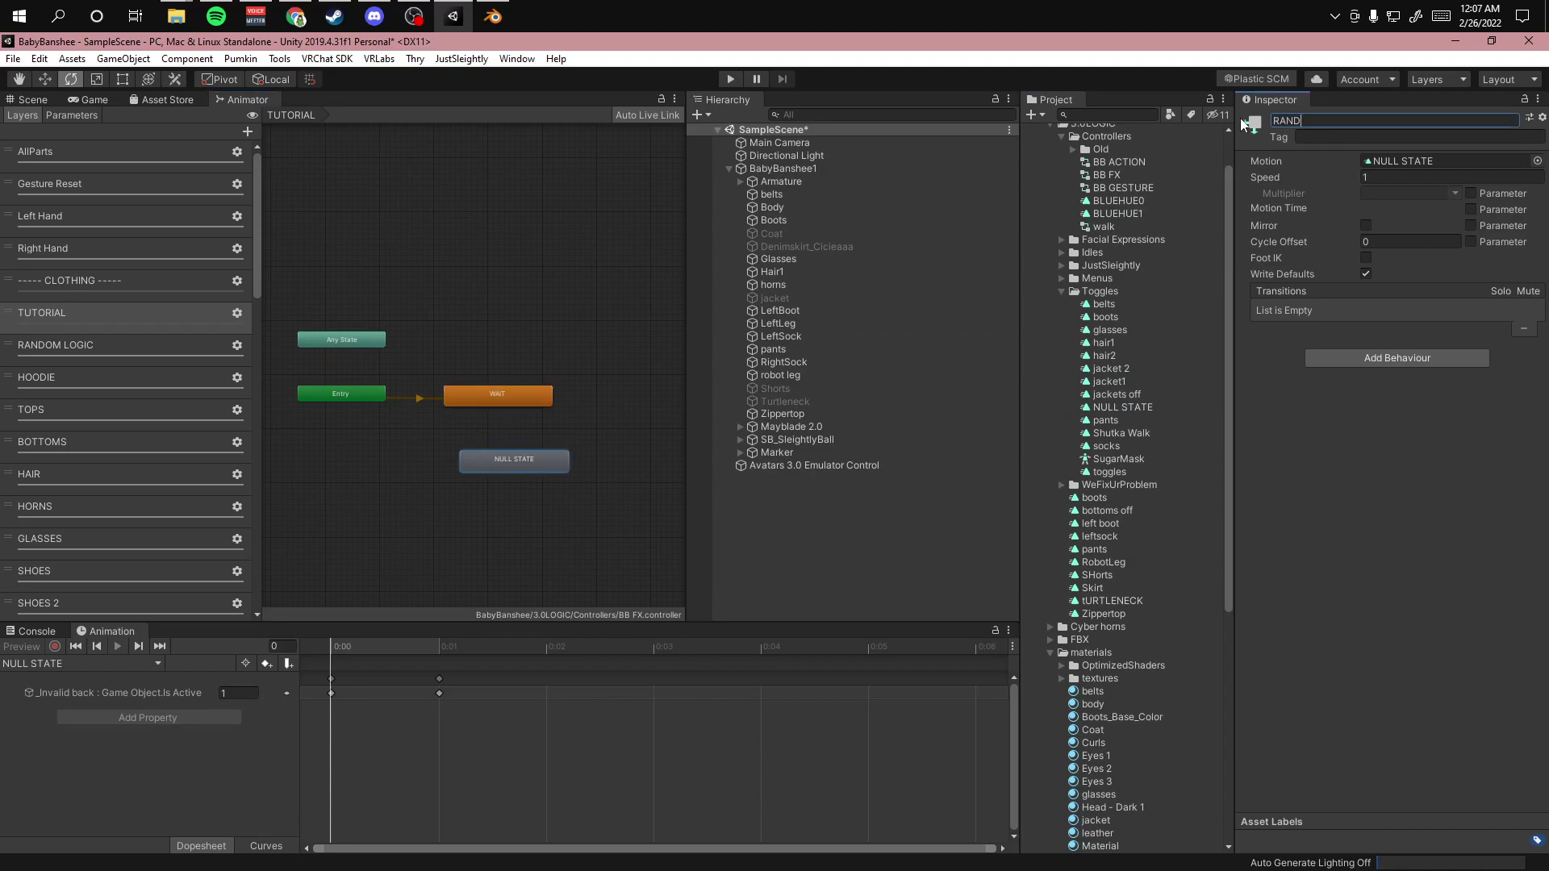
text(OM)
drag(510, 461, 491, 443)
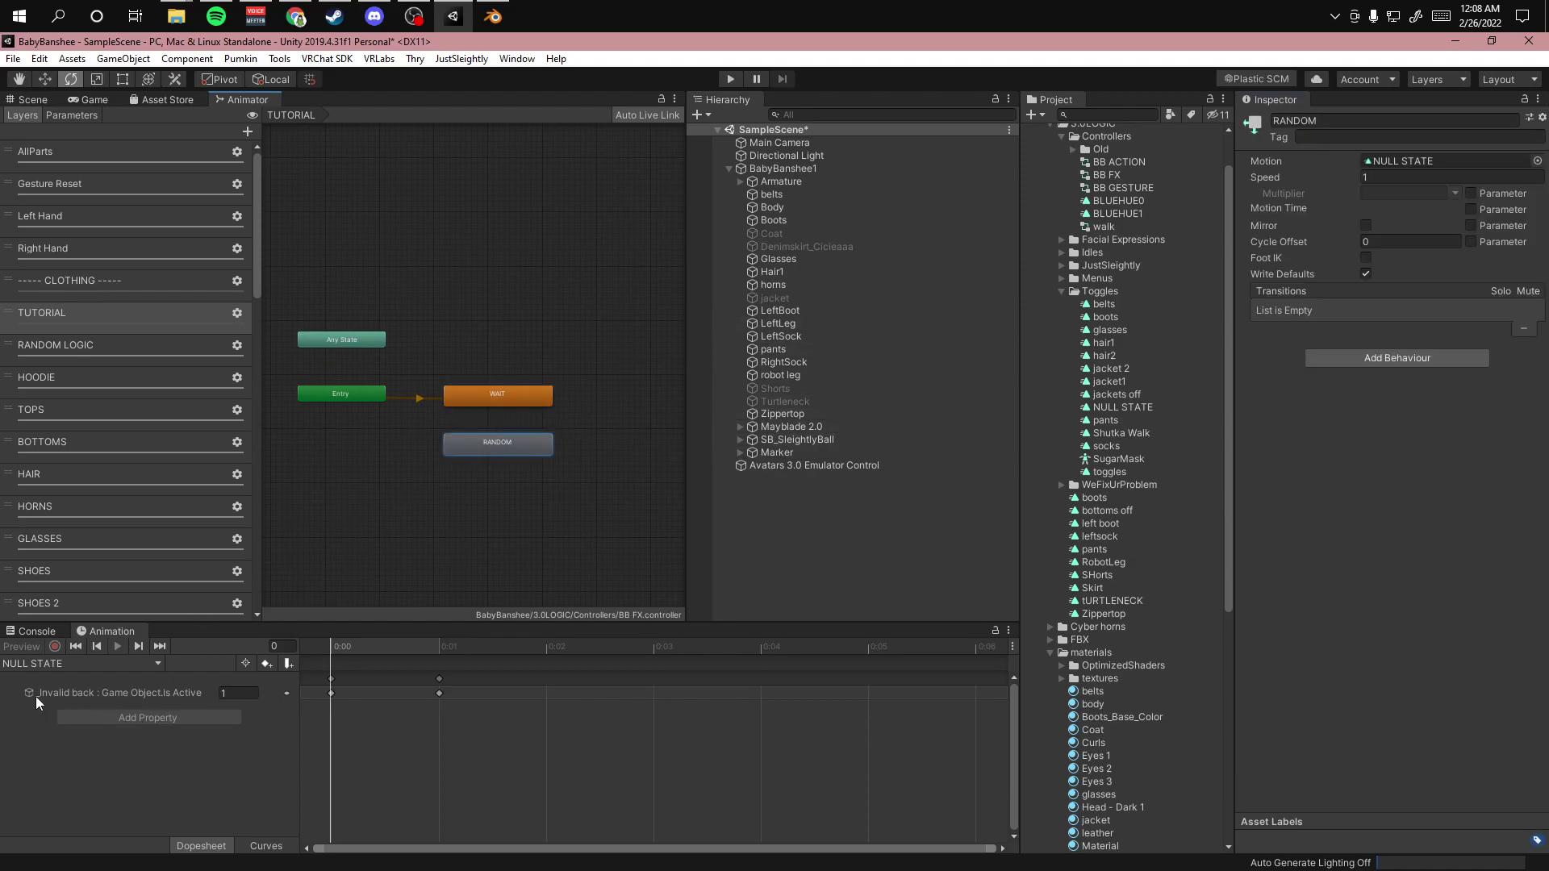
- Create transitions from WAIT to RANDOM and from RANDOM back to WAIT
scroll(520, 464, up, 2)
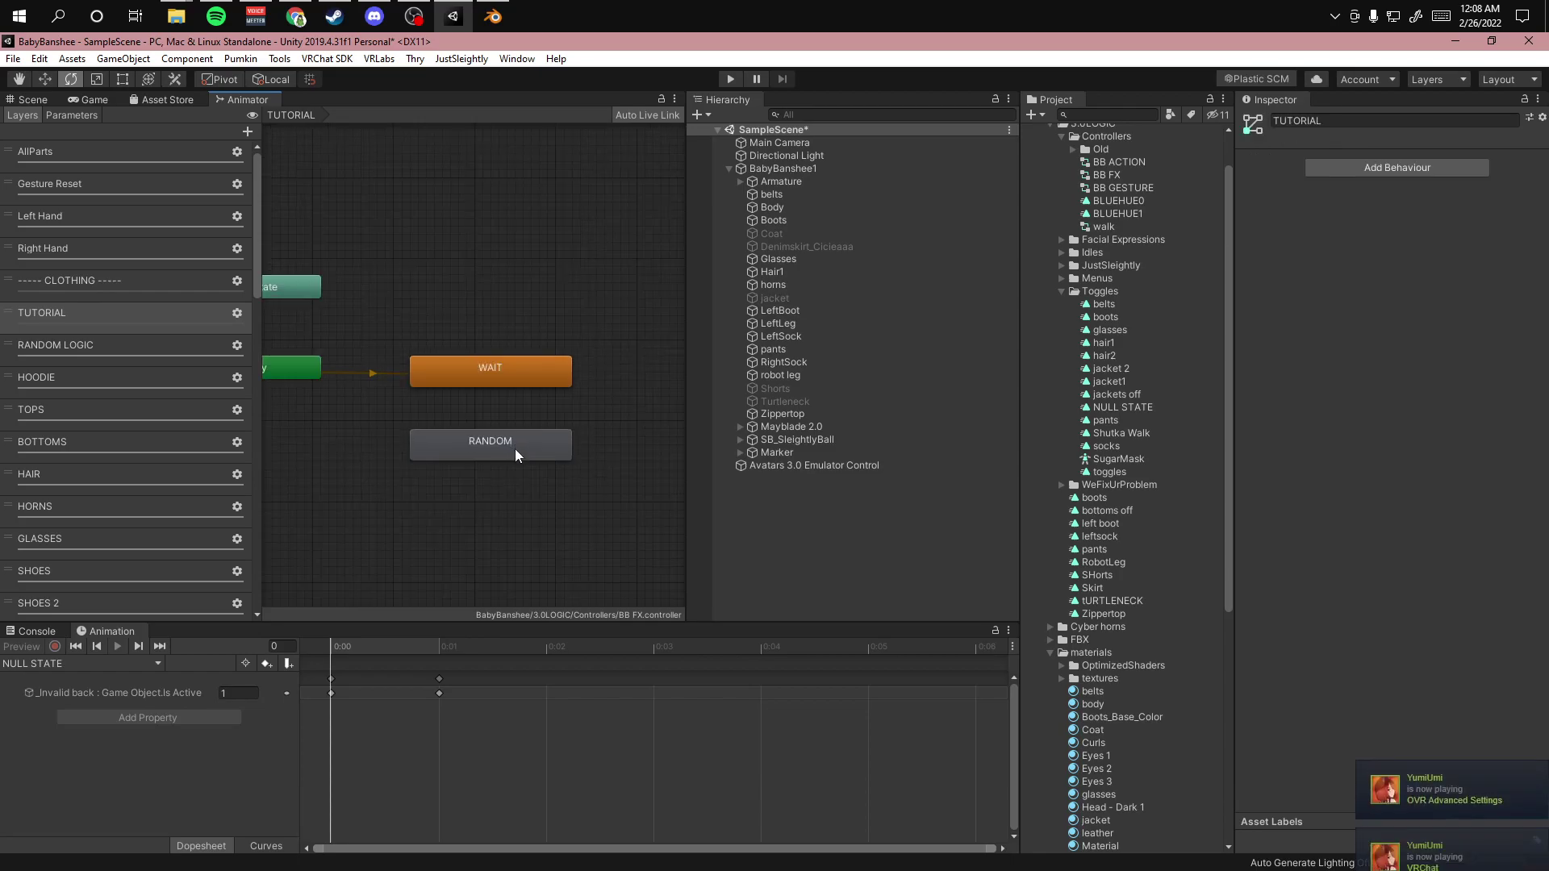
right_click(496, 369)
click(556, 381)
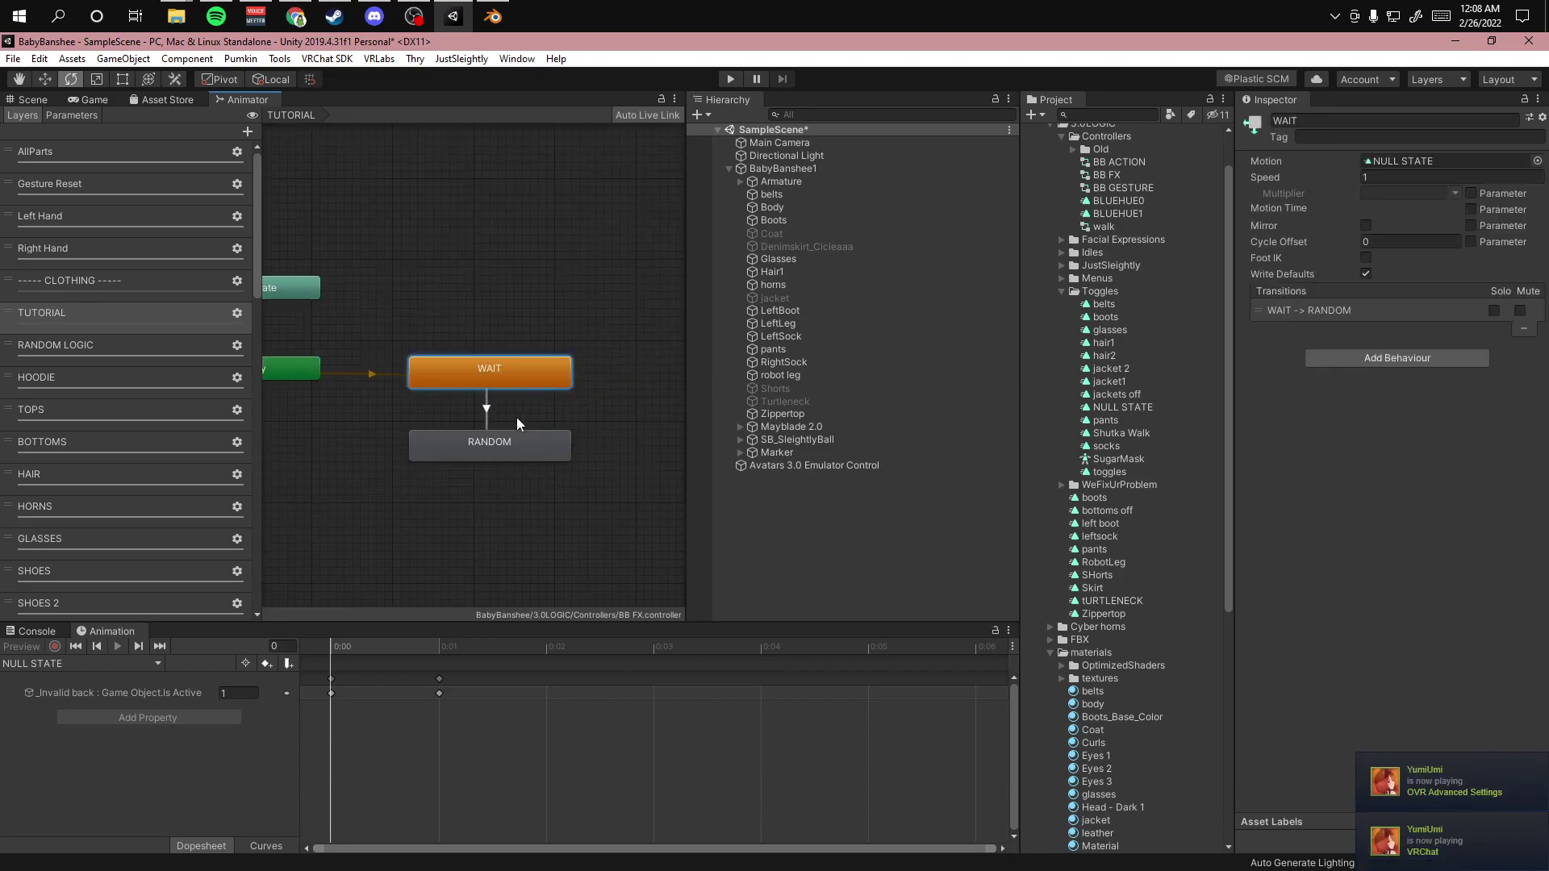
right_click(520, 448)
click(581, 457)
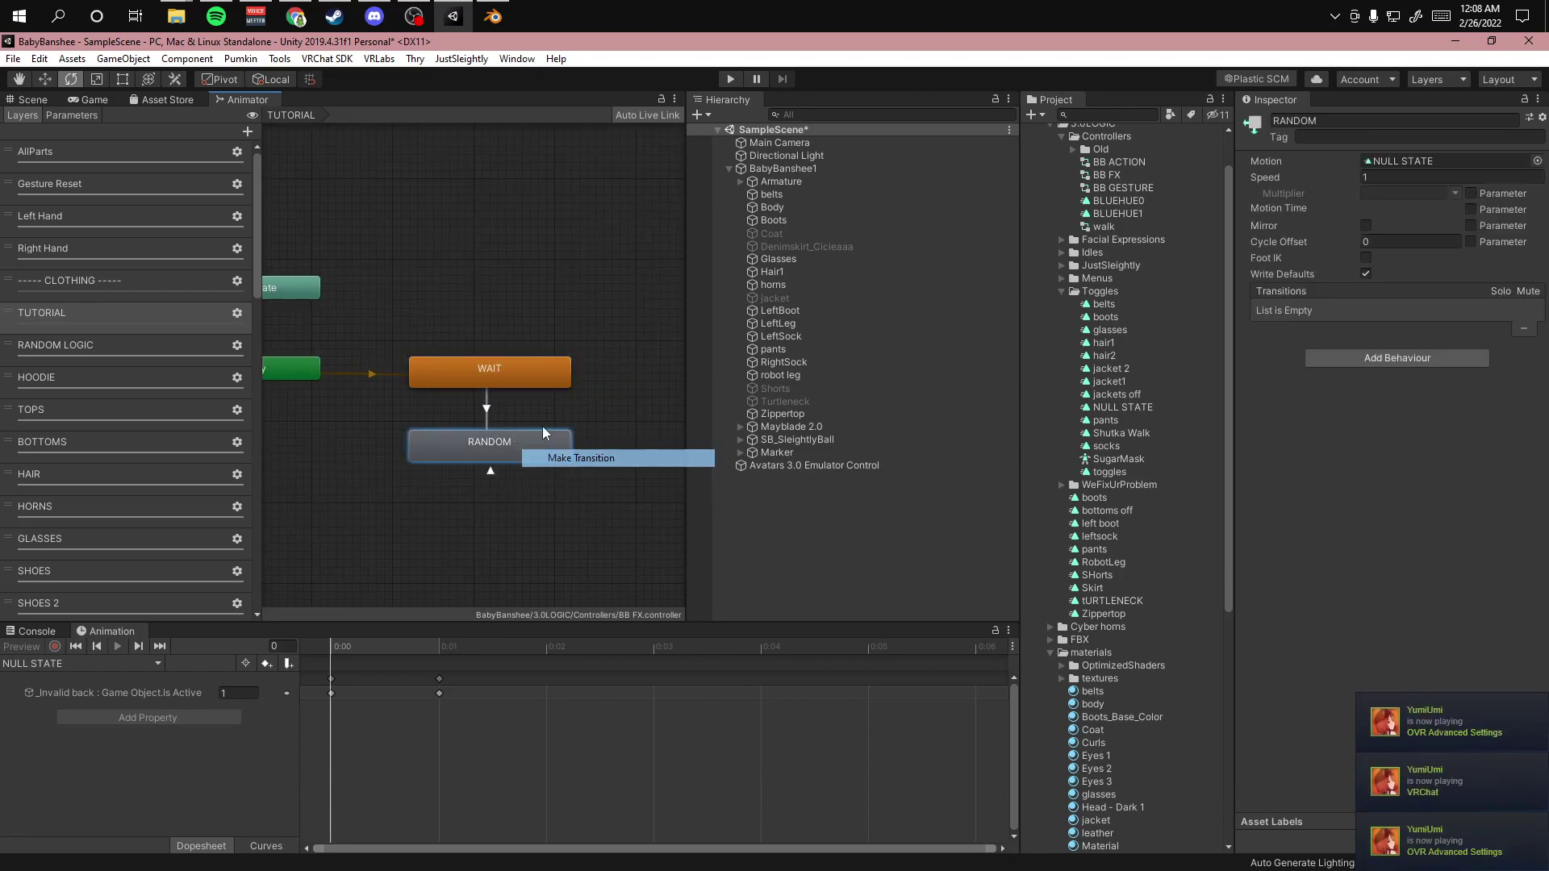
click(503, 364)
- Inspect the new transitions and the RANDOM state's properties
click(486, 411)
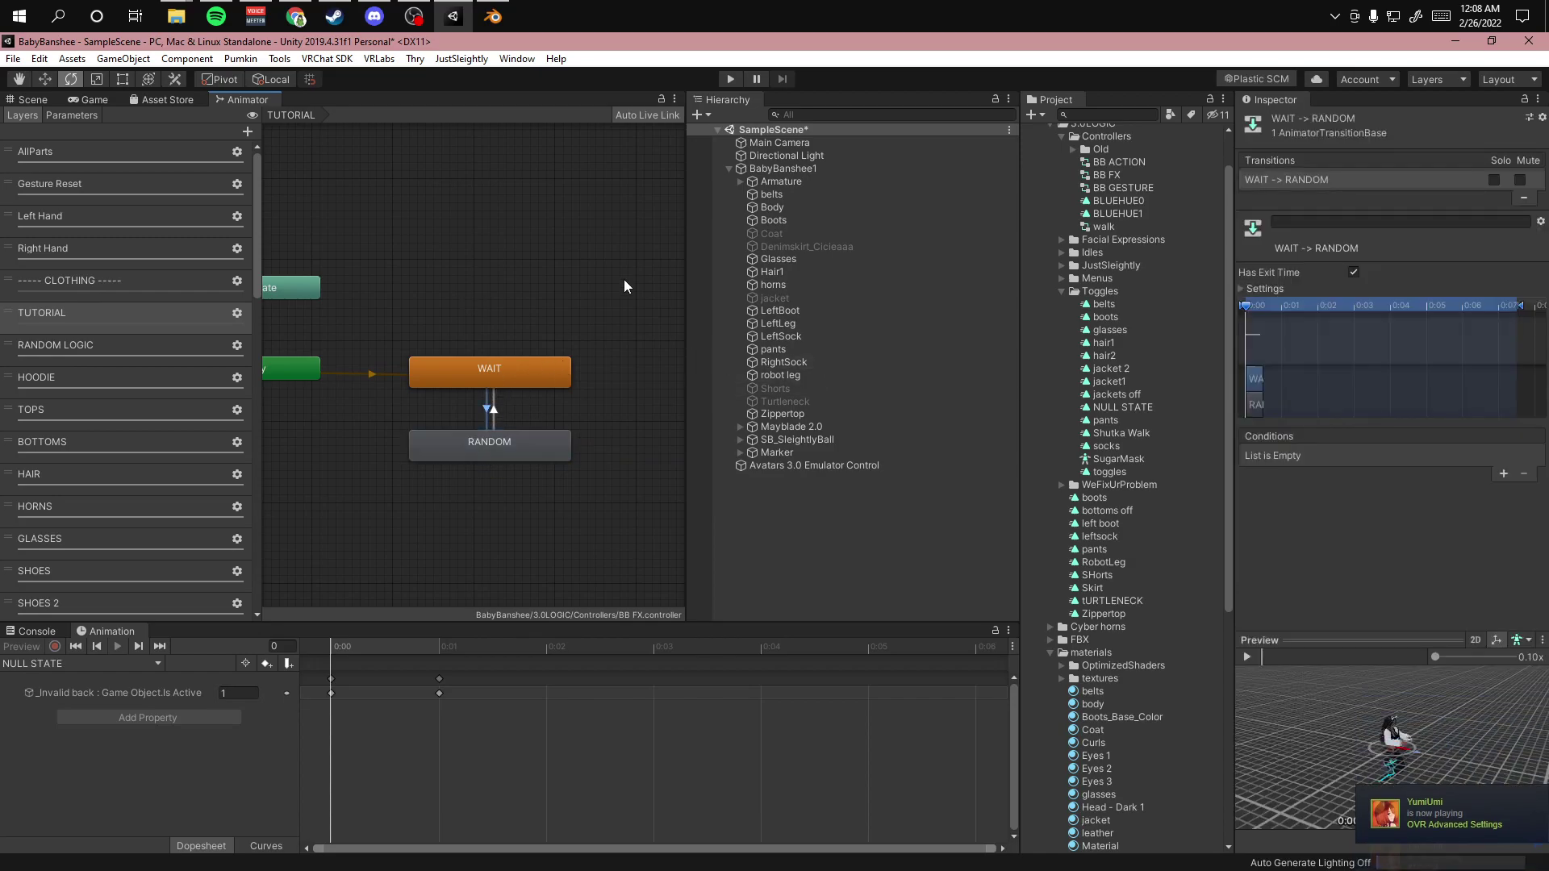
click(562, 334)
click(497, 444)
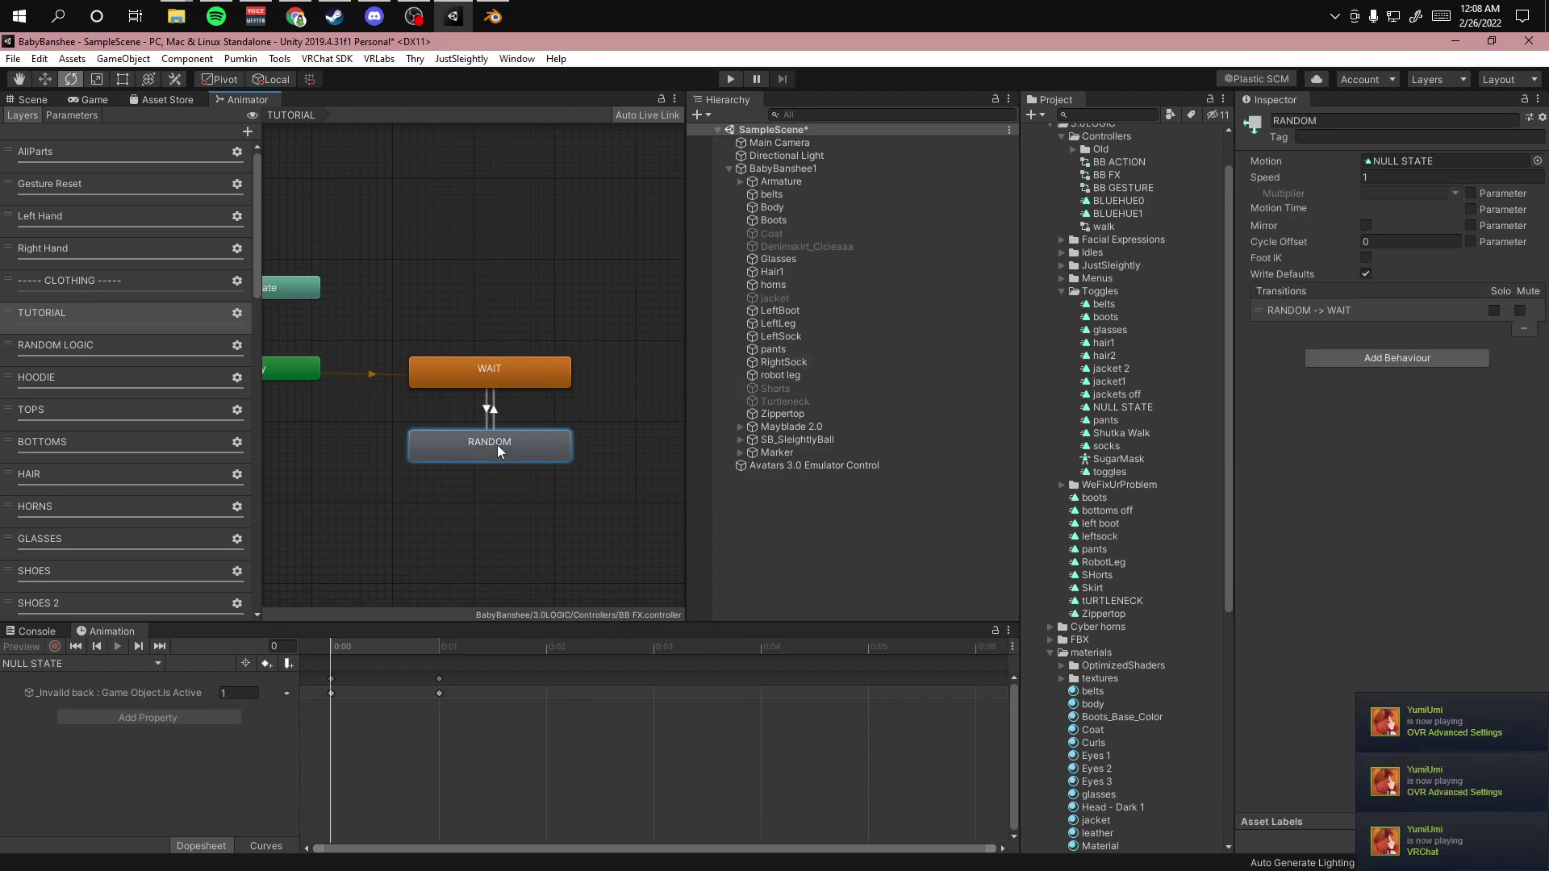
click(544, 344)
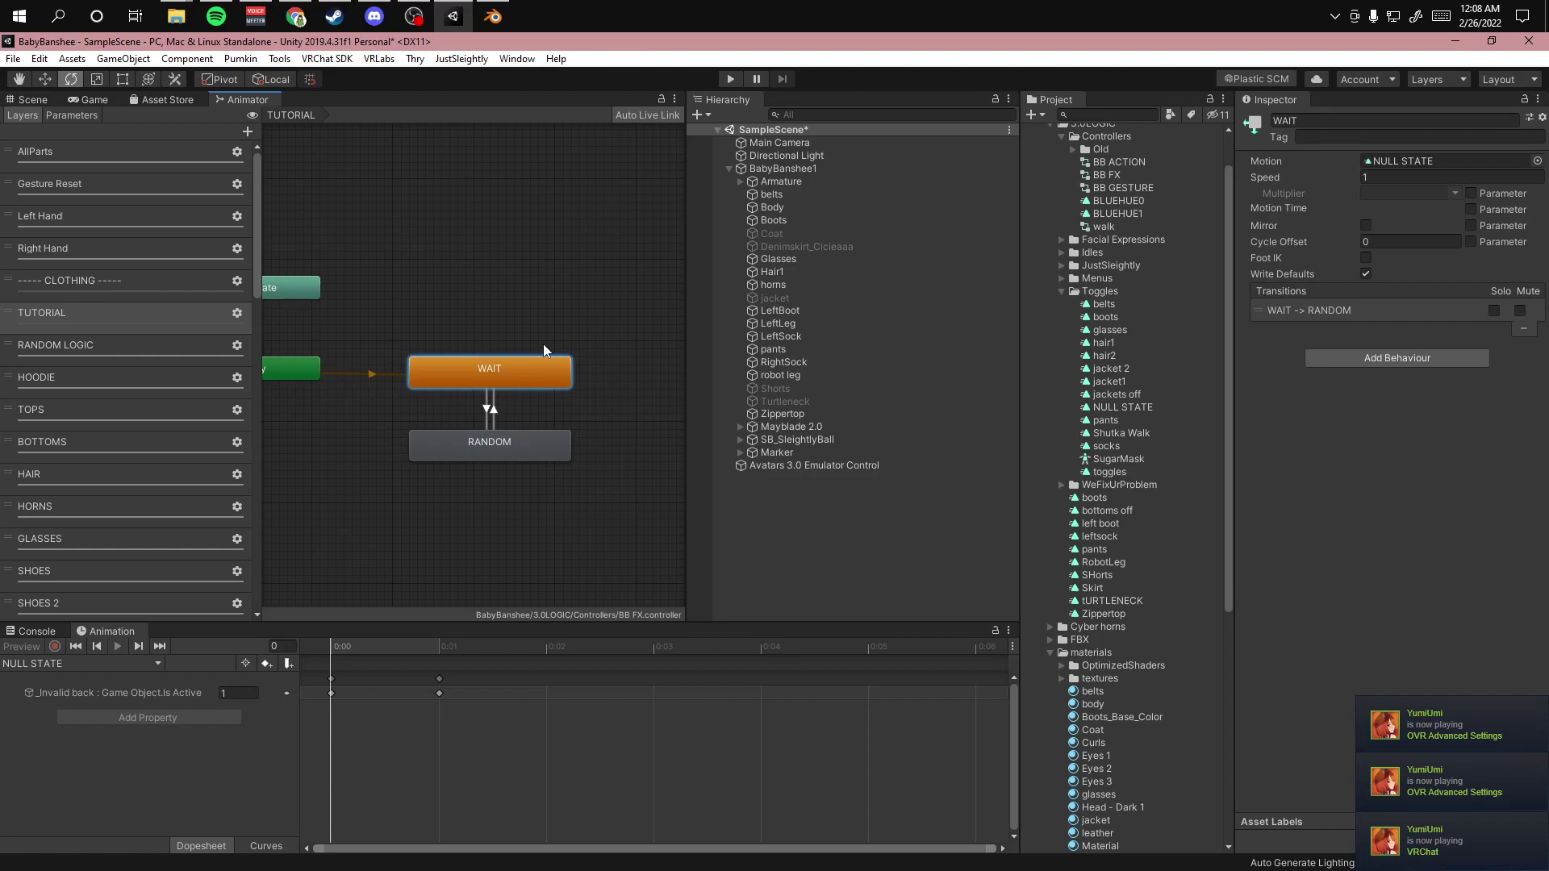
click(490, 411)
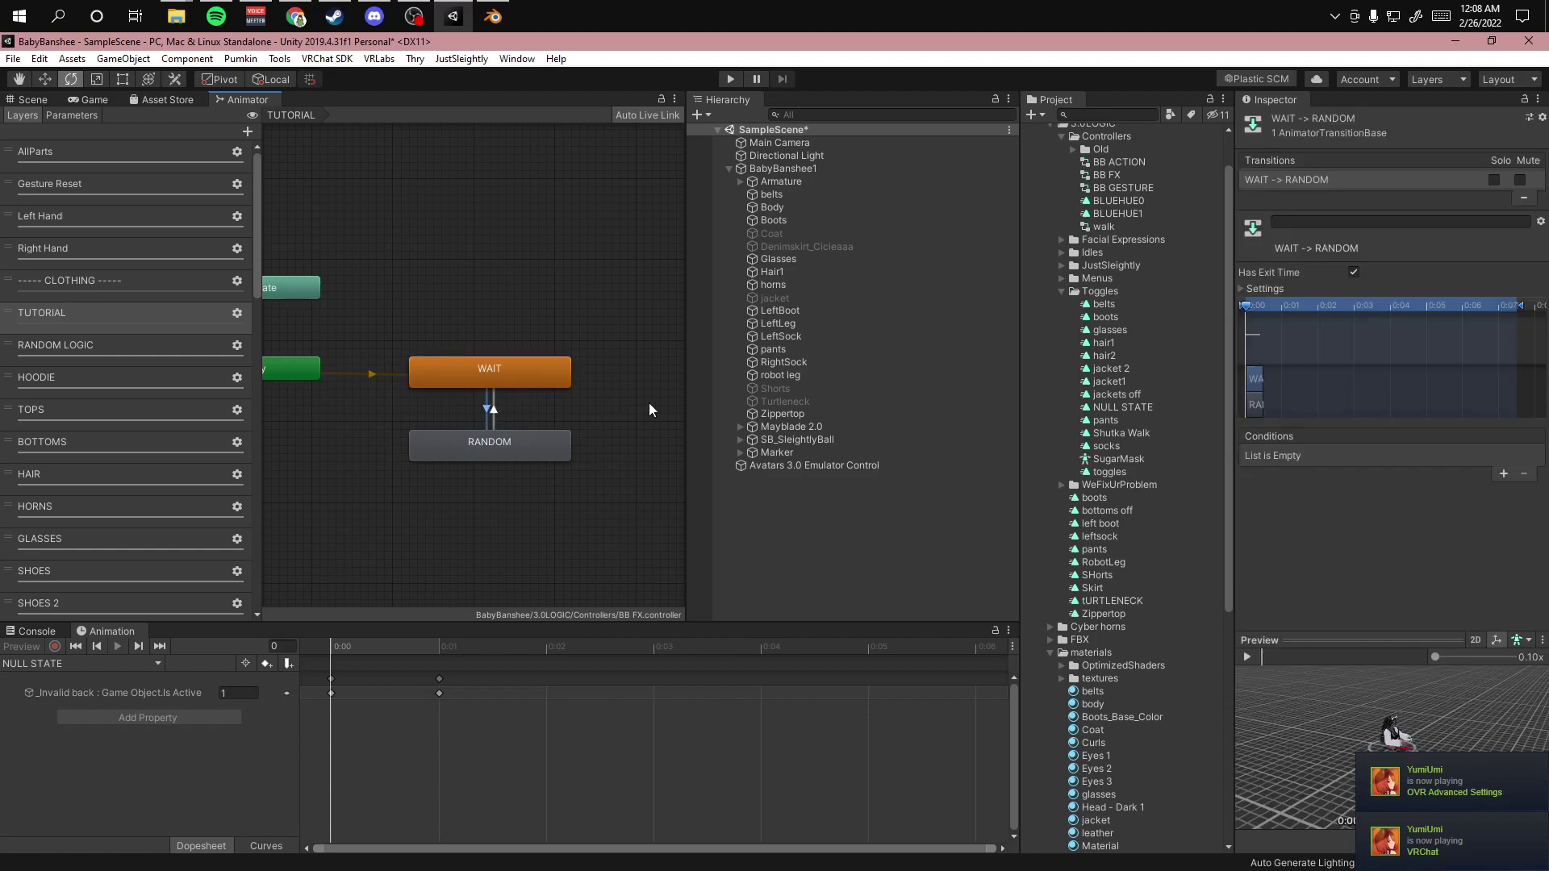
click(535, 319)
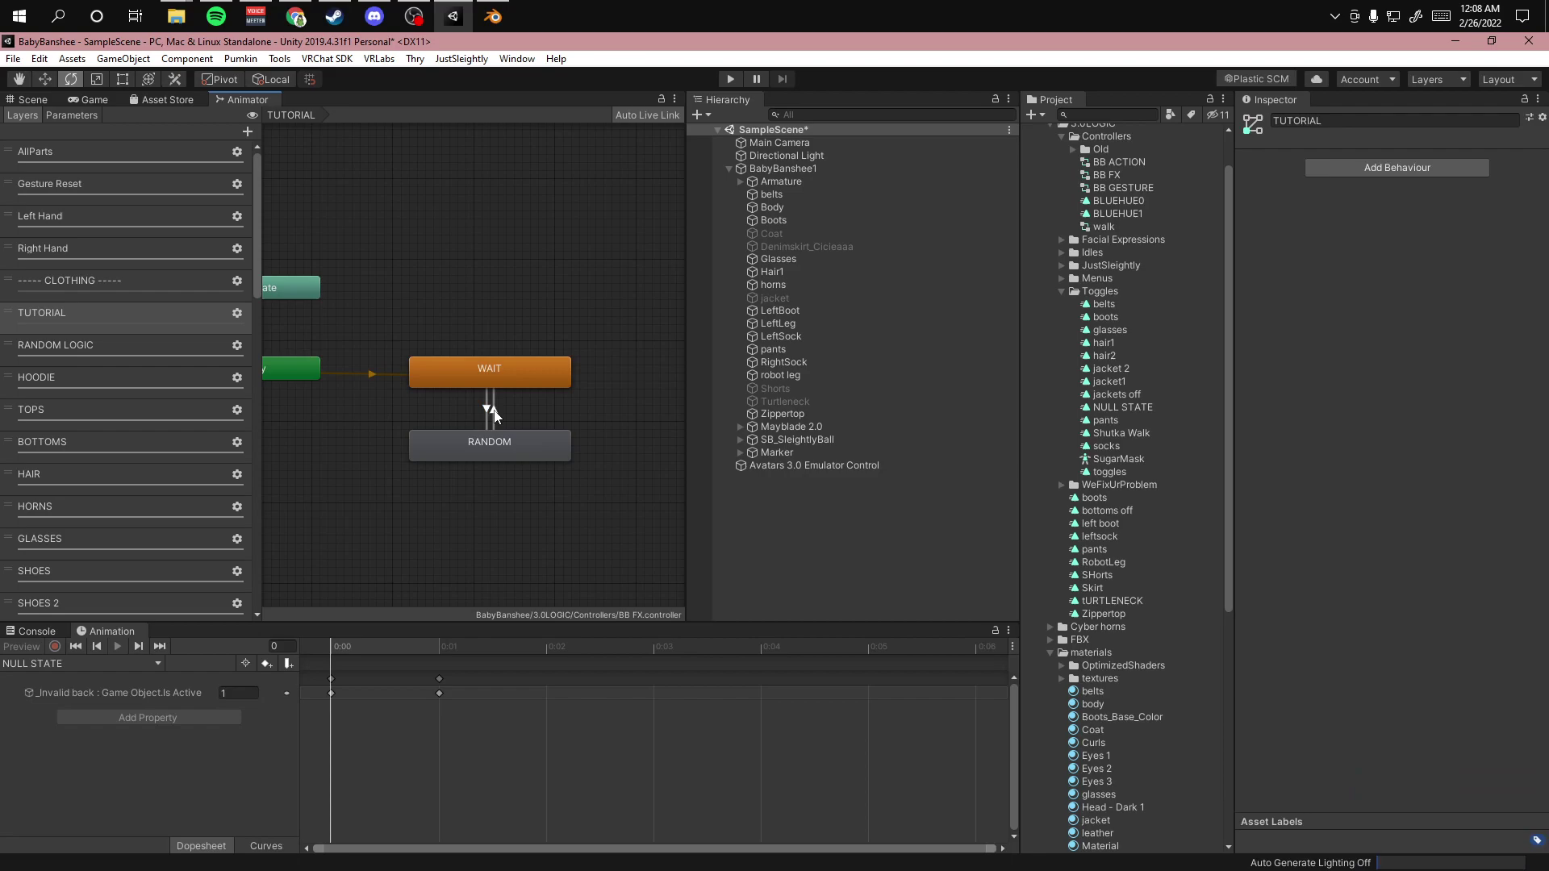
- On the WAIT→RANDOM transition, uncheck Has Exit Time and set Transition Duration to 0
click(486, 415)
click(557, 332)
click(490, 411)
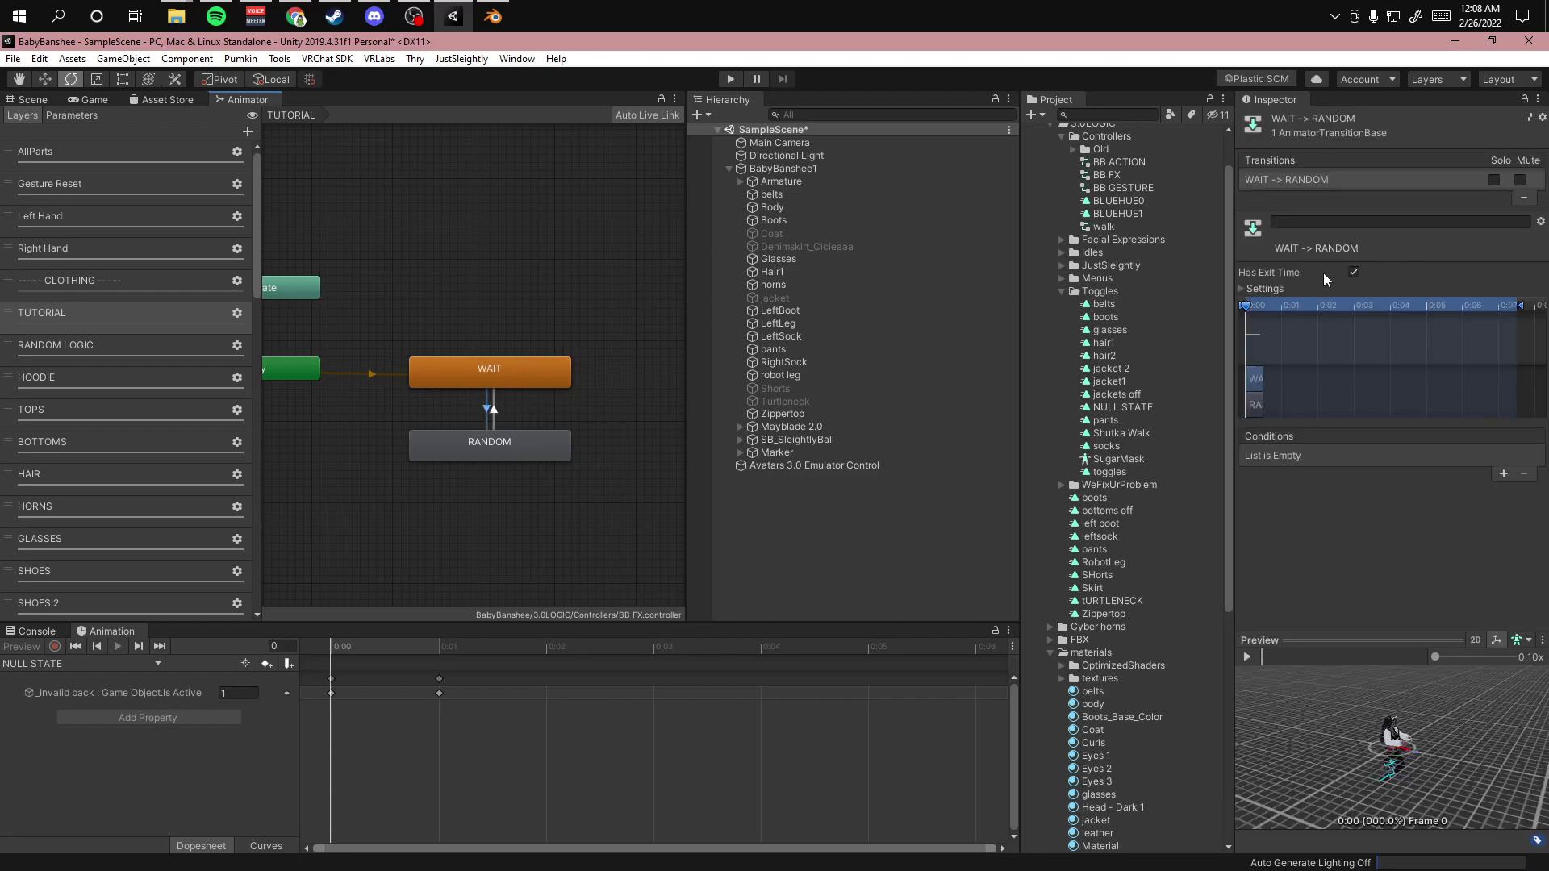
click(1354, 273)
click(1290, 289)
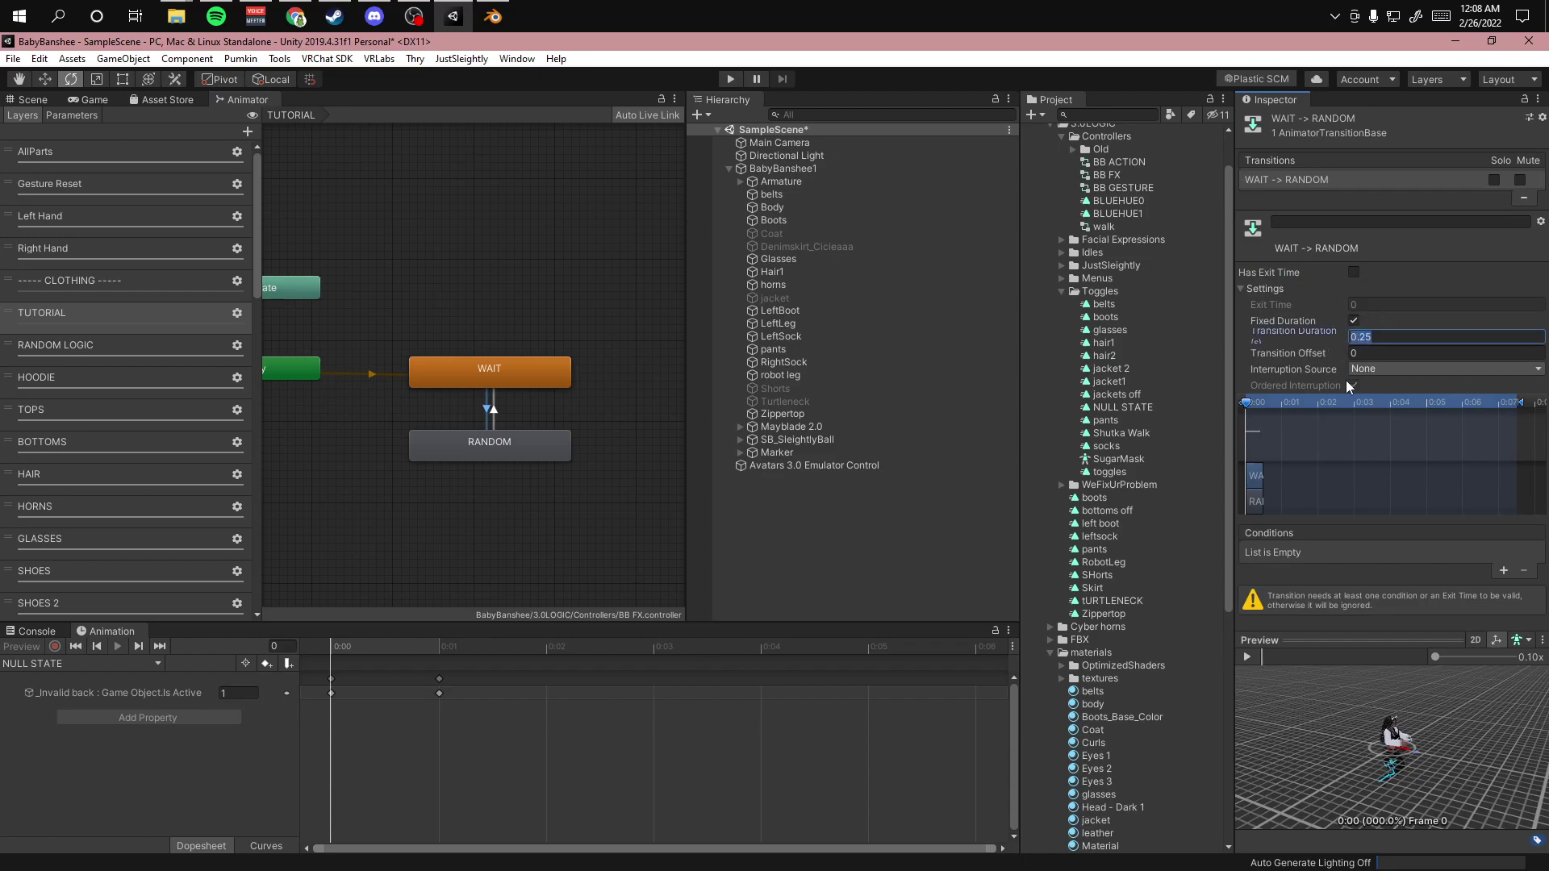
text(0)
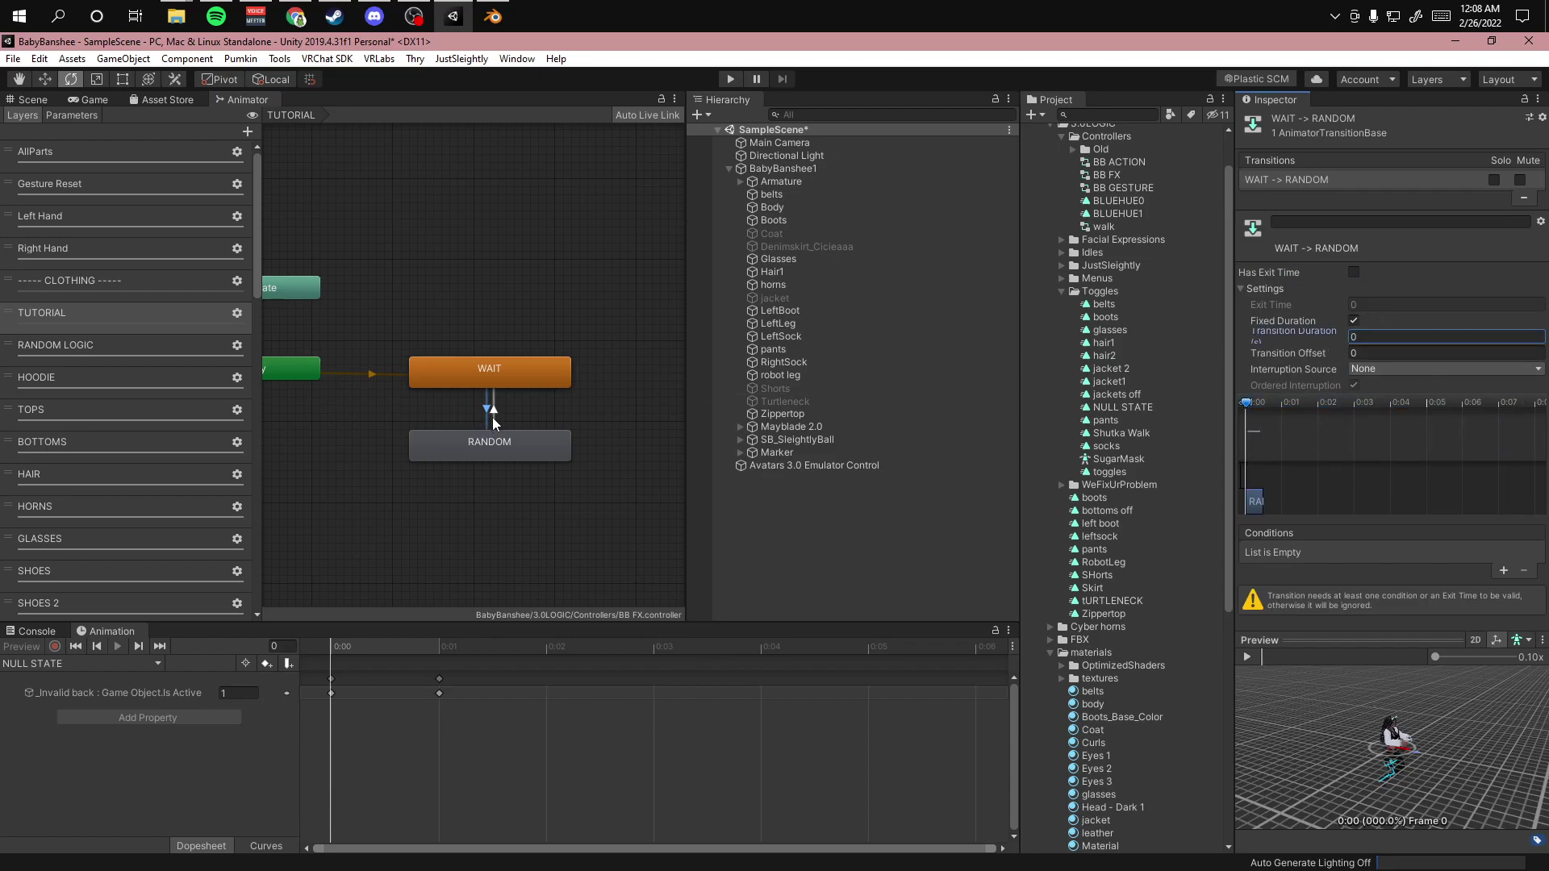
key(Return)
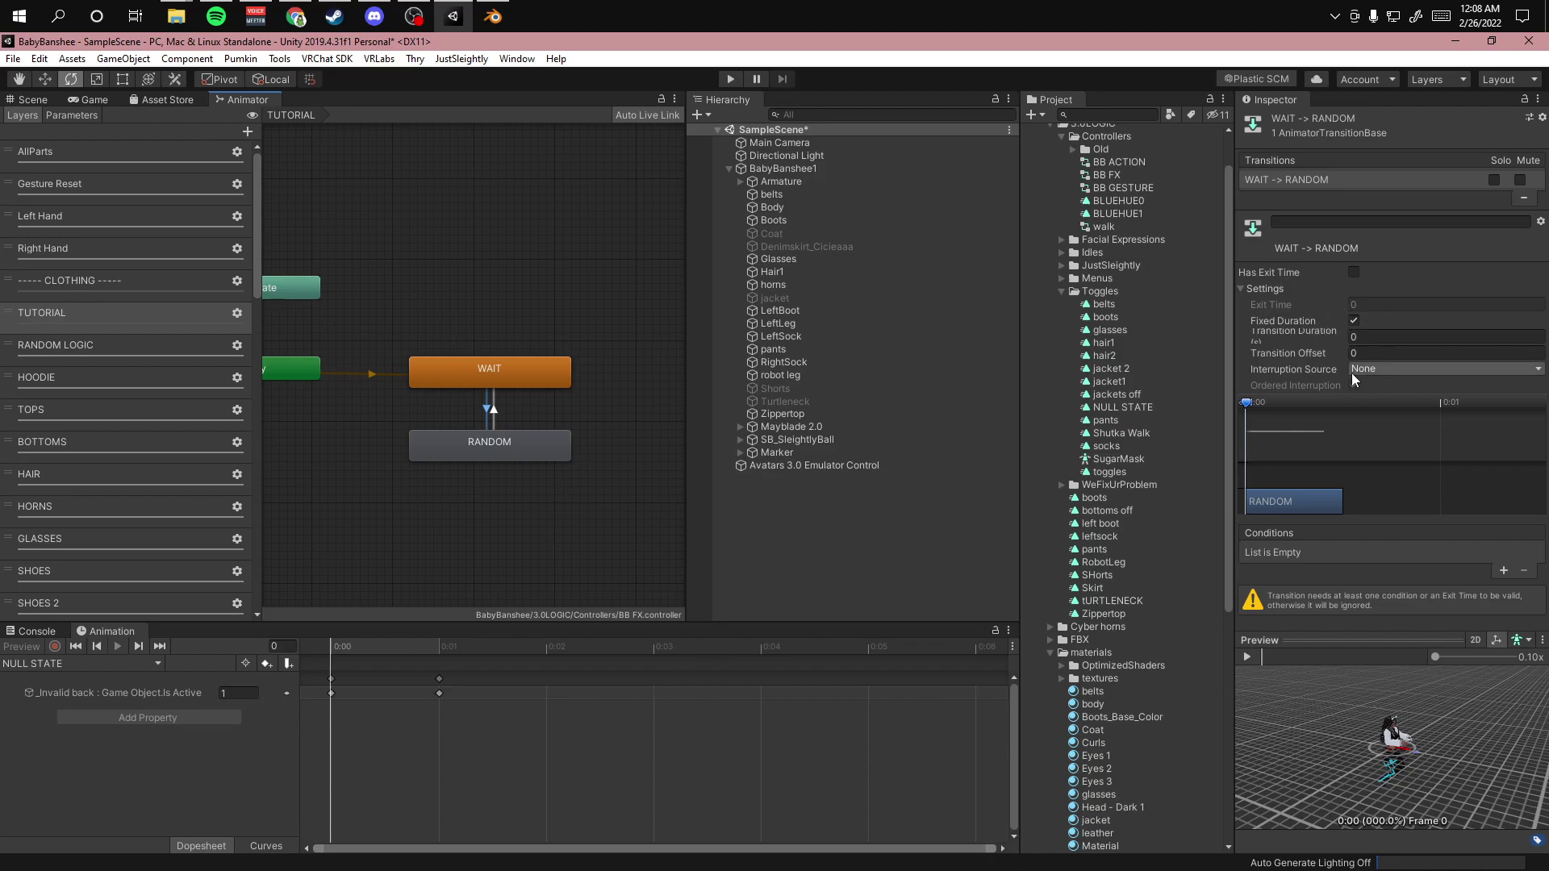
- Check the WAIT and RANDOM states, then reselect the WAIT→RANDOM transition
click(488, 379)
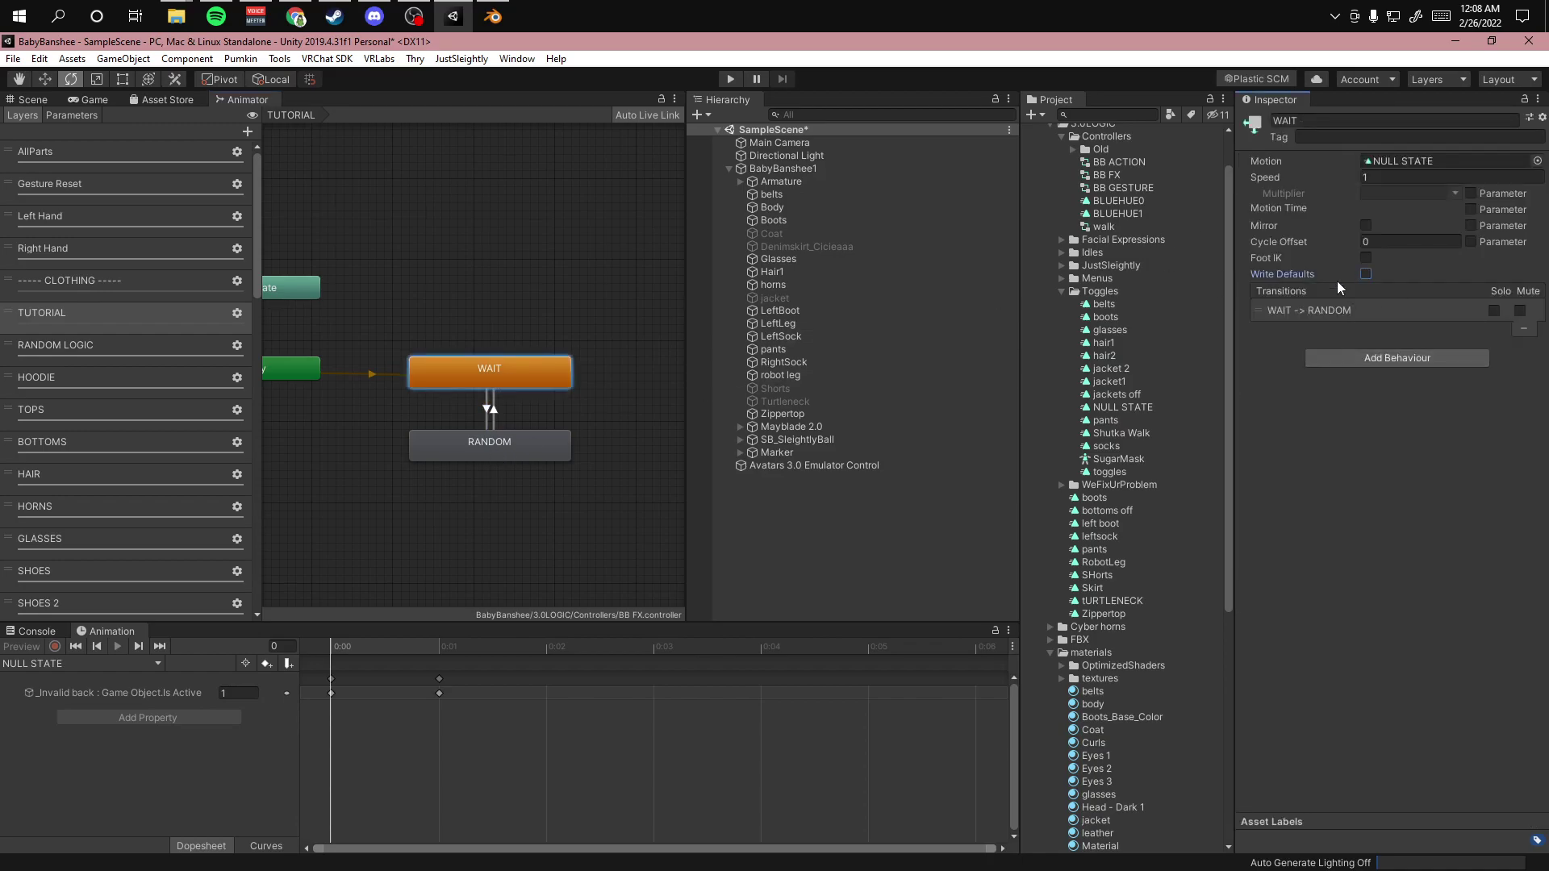
click(529, 449)
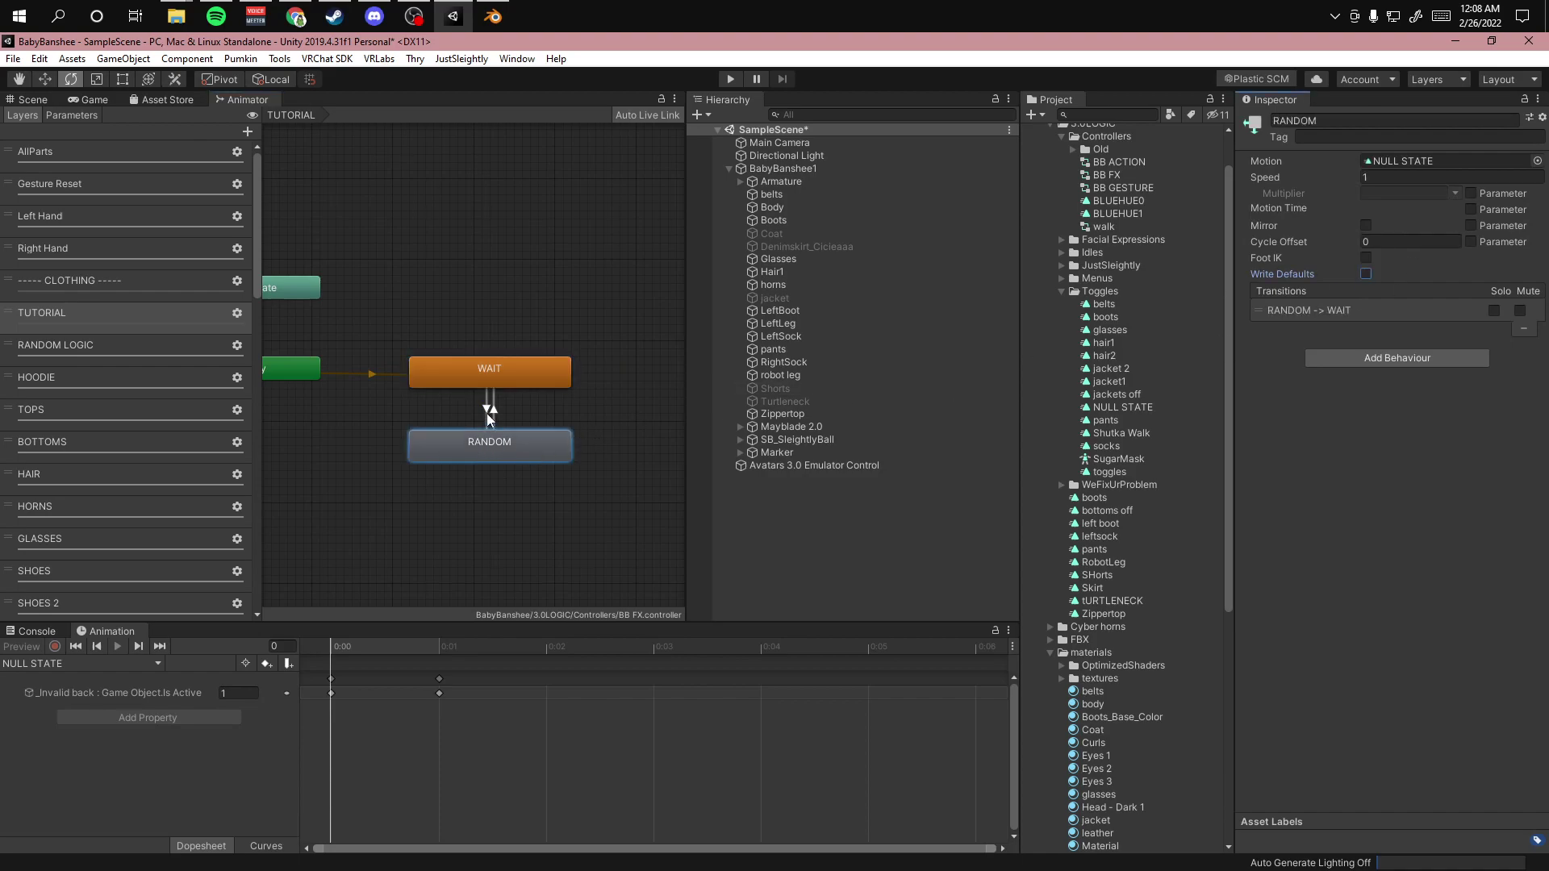
click(486, 411)
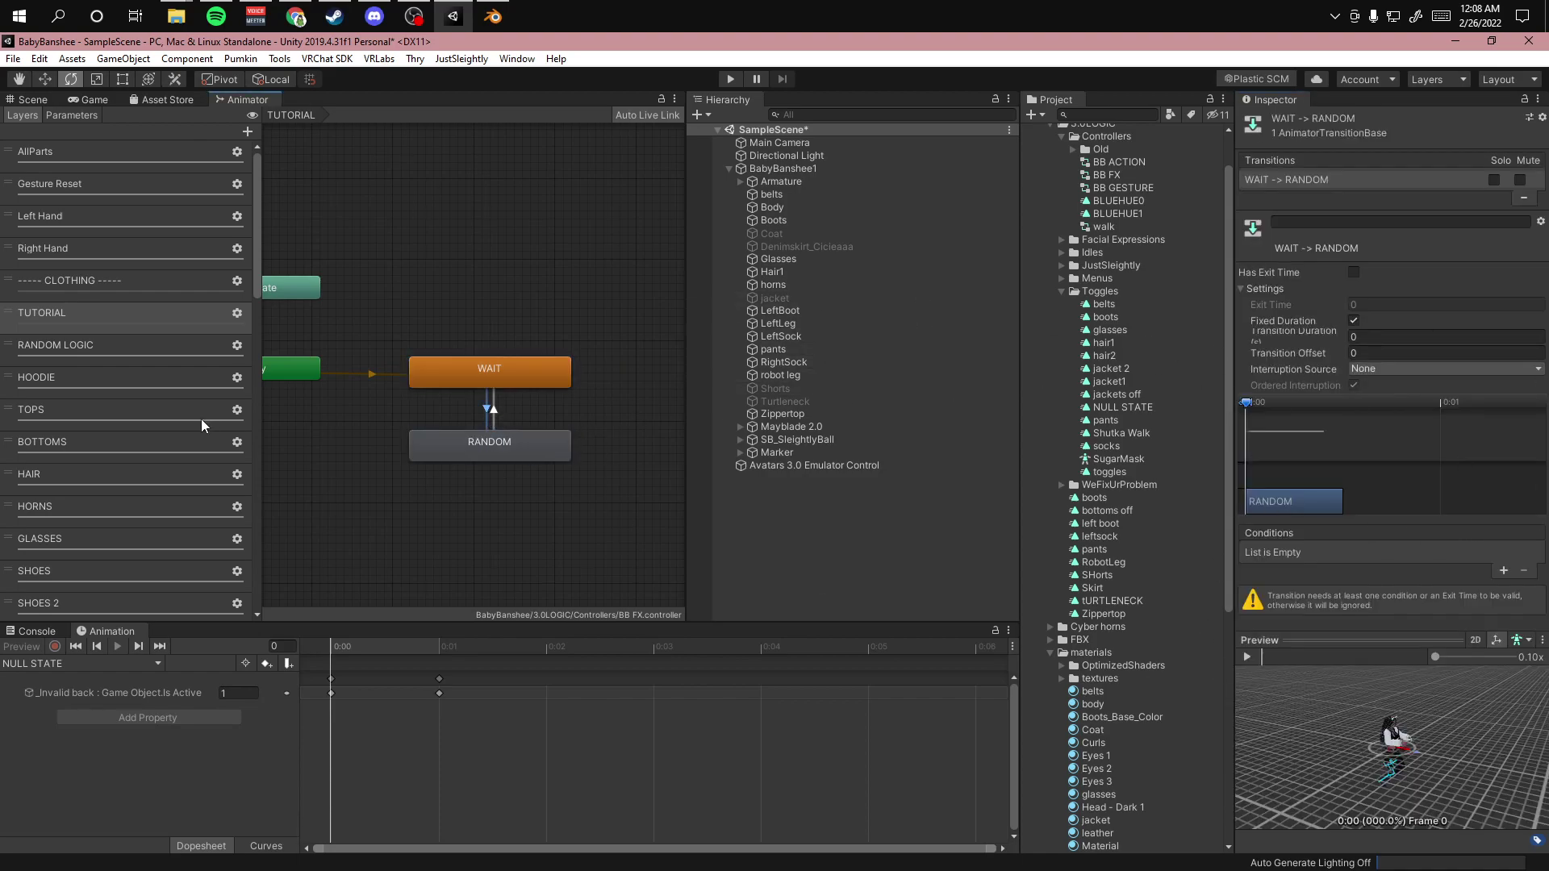
- Make the WAIT→RANDOM transition require the RANDOM parameter to be true
click(1501, 573)
click(1352, 555)
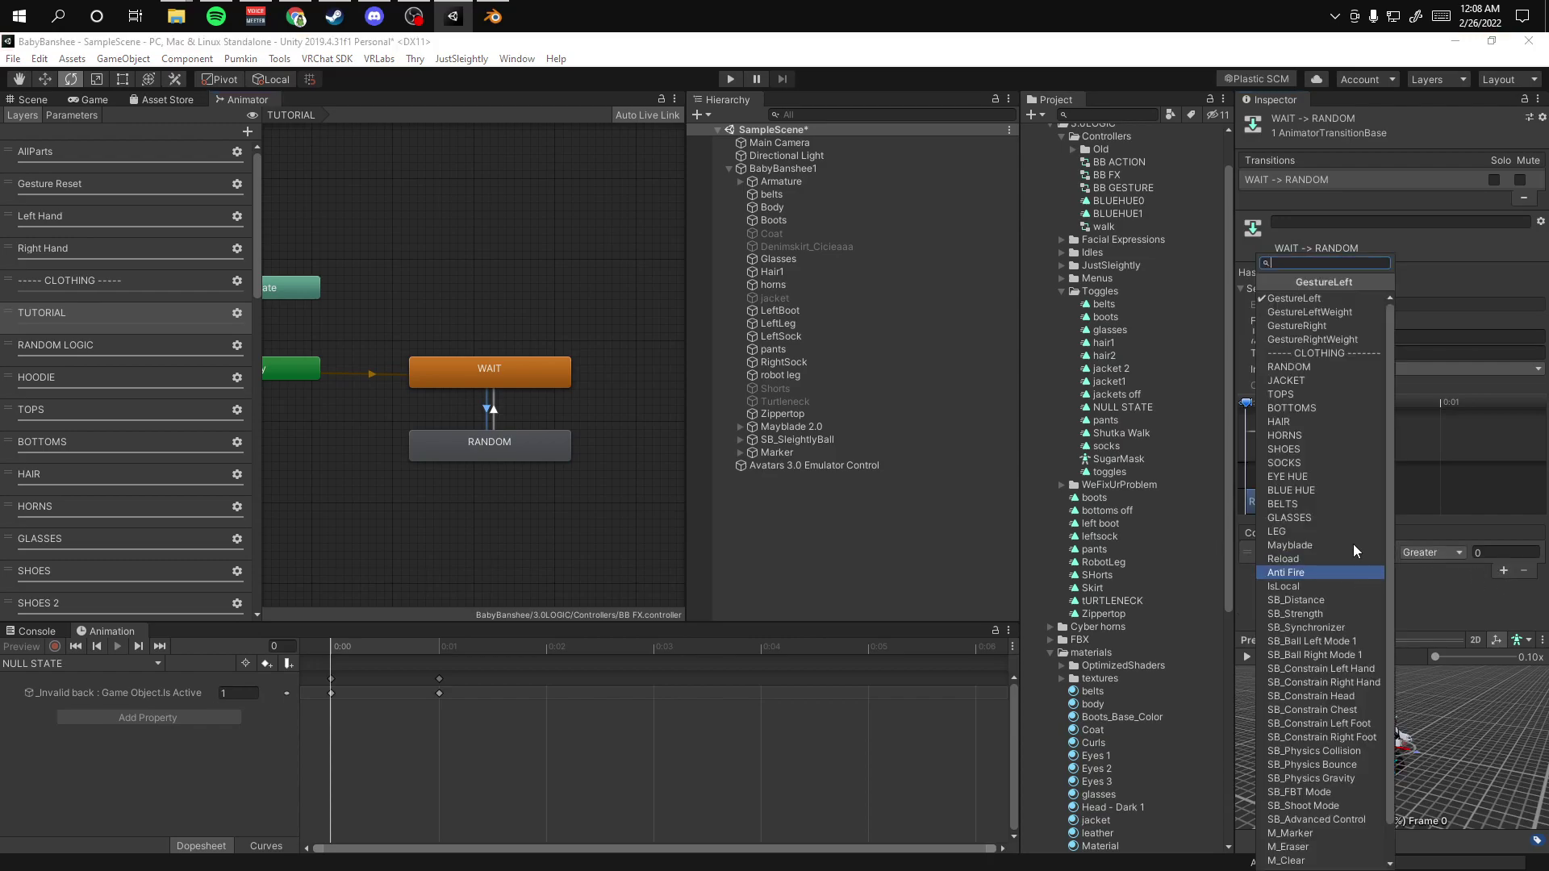
click(1305, 368)
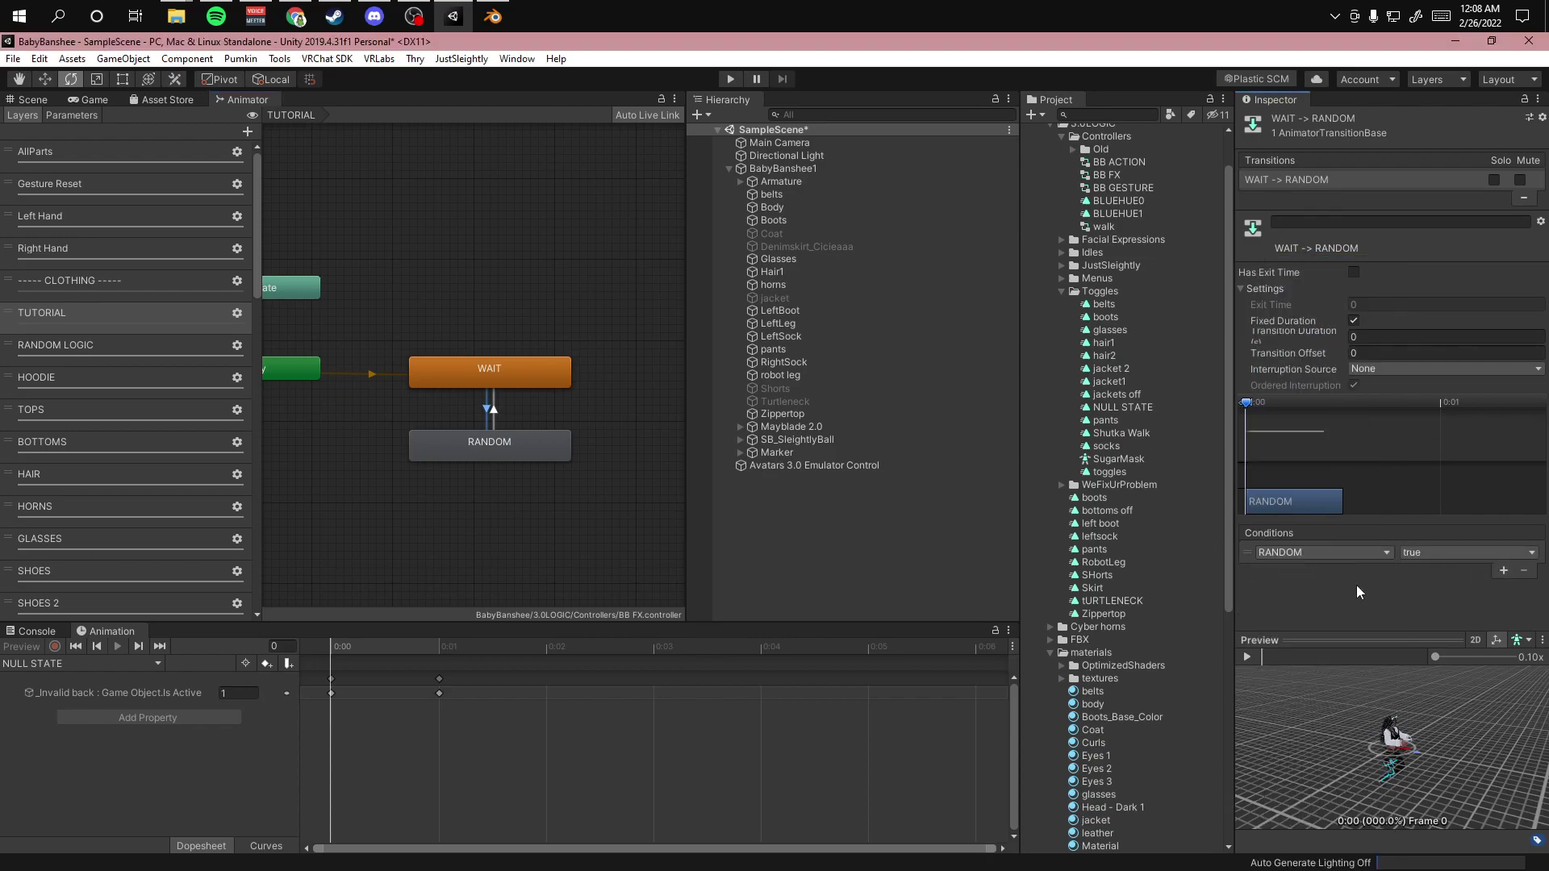
click(71, 116)
click(123, 254)
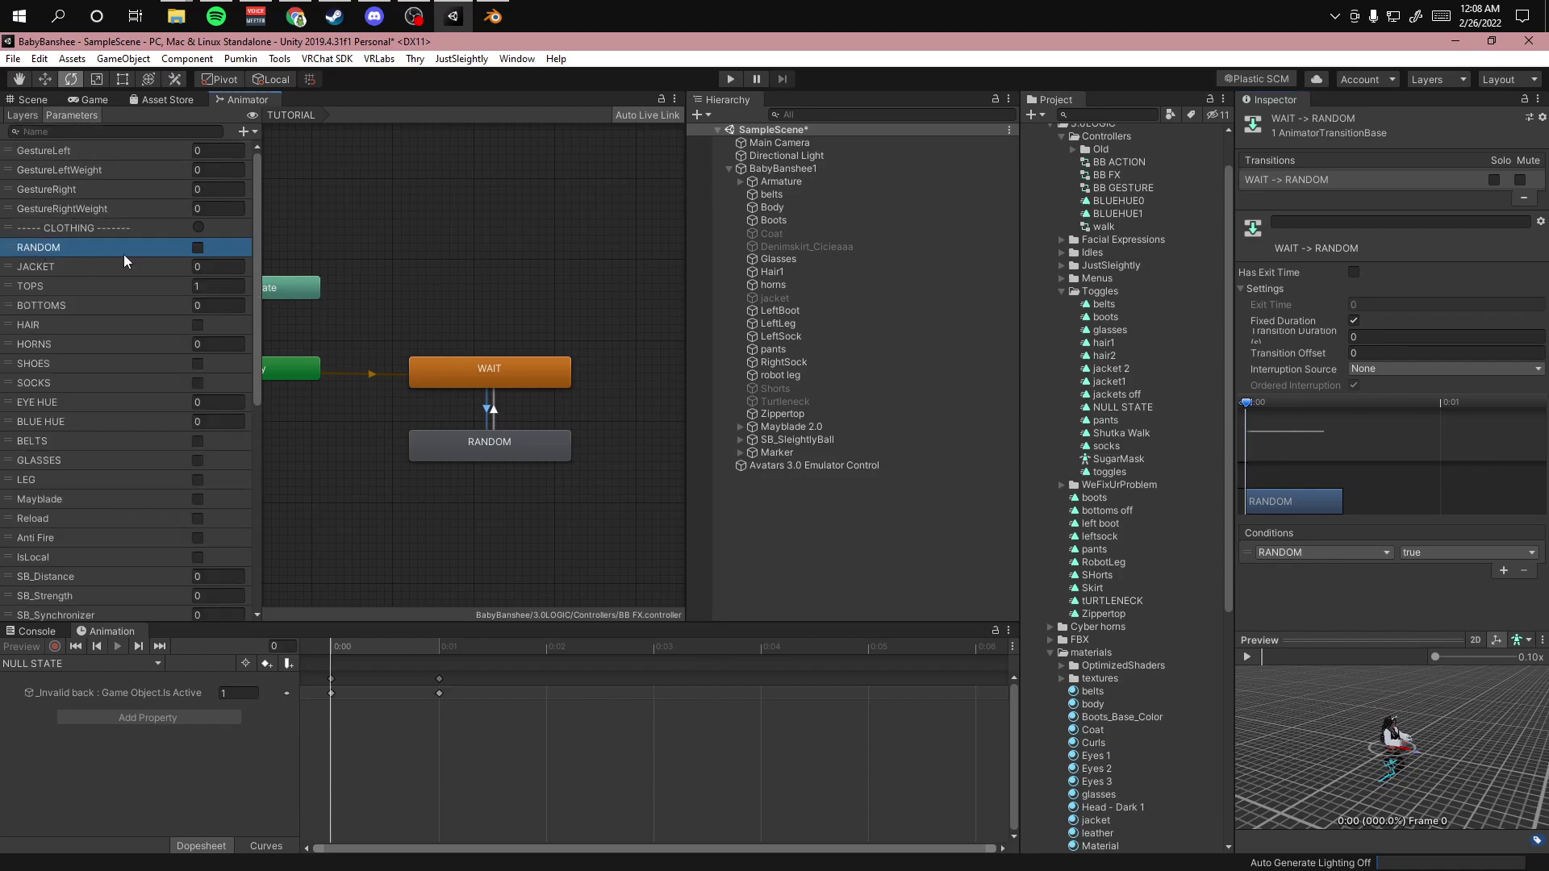
click(24, 118)
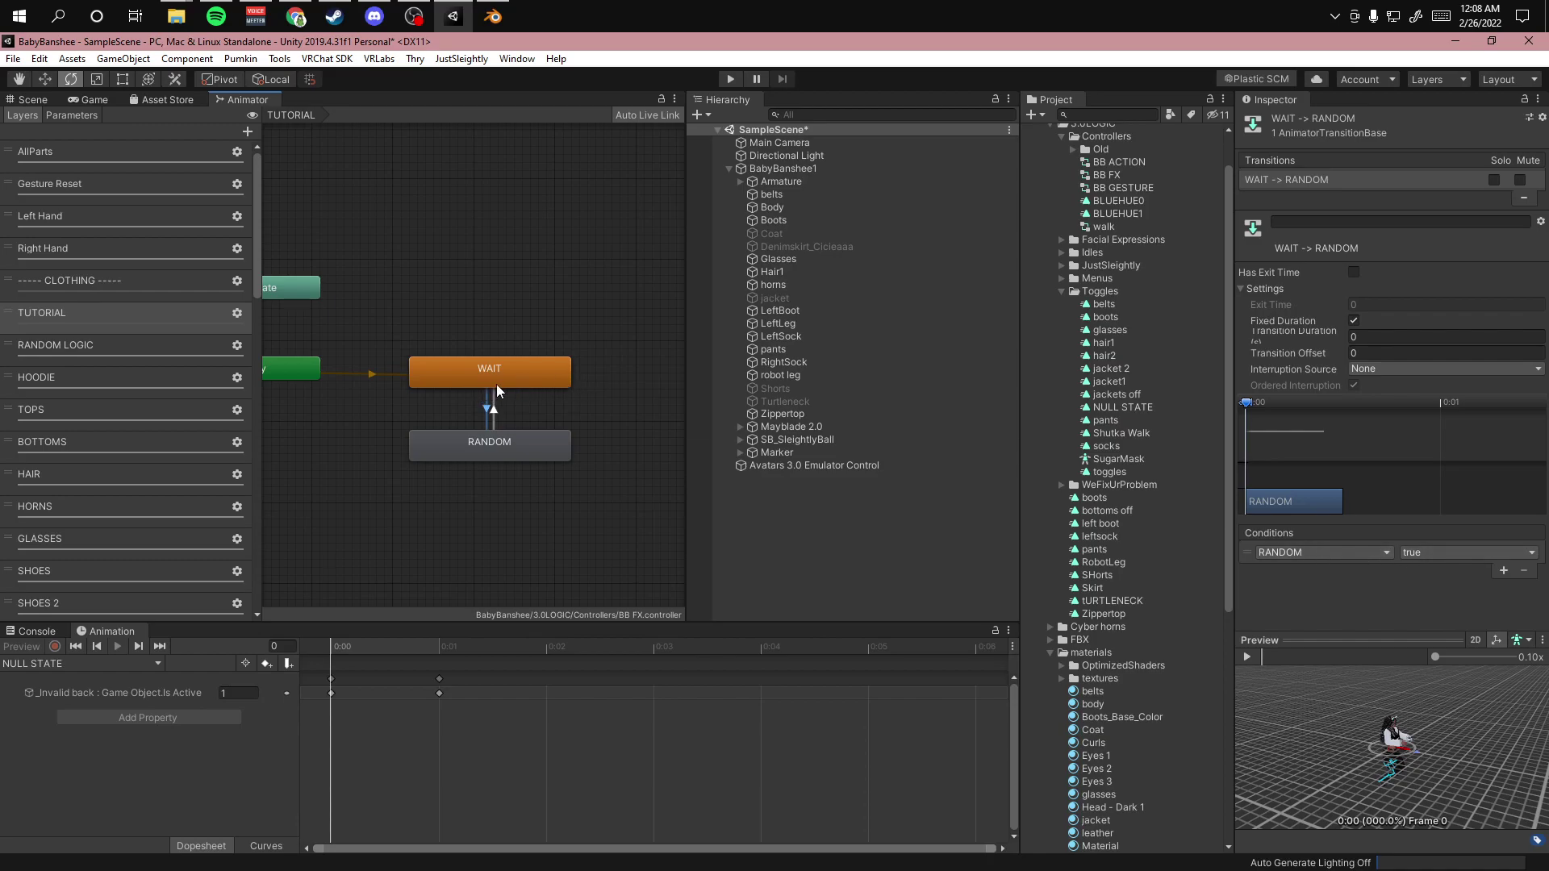
- Give RANDOM→WAIT the condition RANDOM = false, turn off Has Exit Time, and clear the Transition Duration
click(476, 452)
click(492, 411)
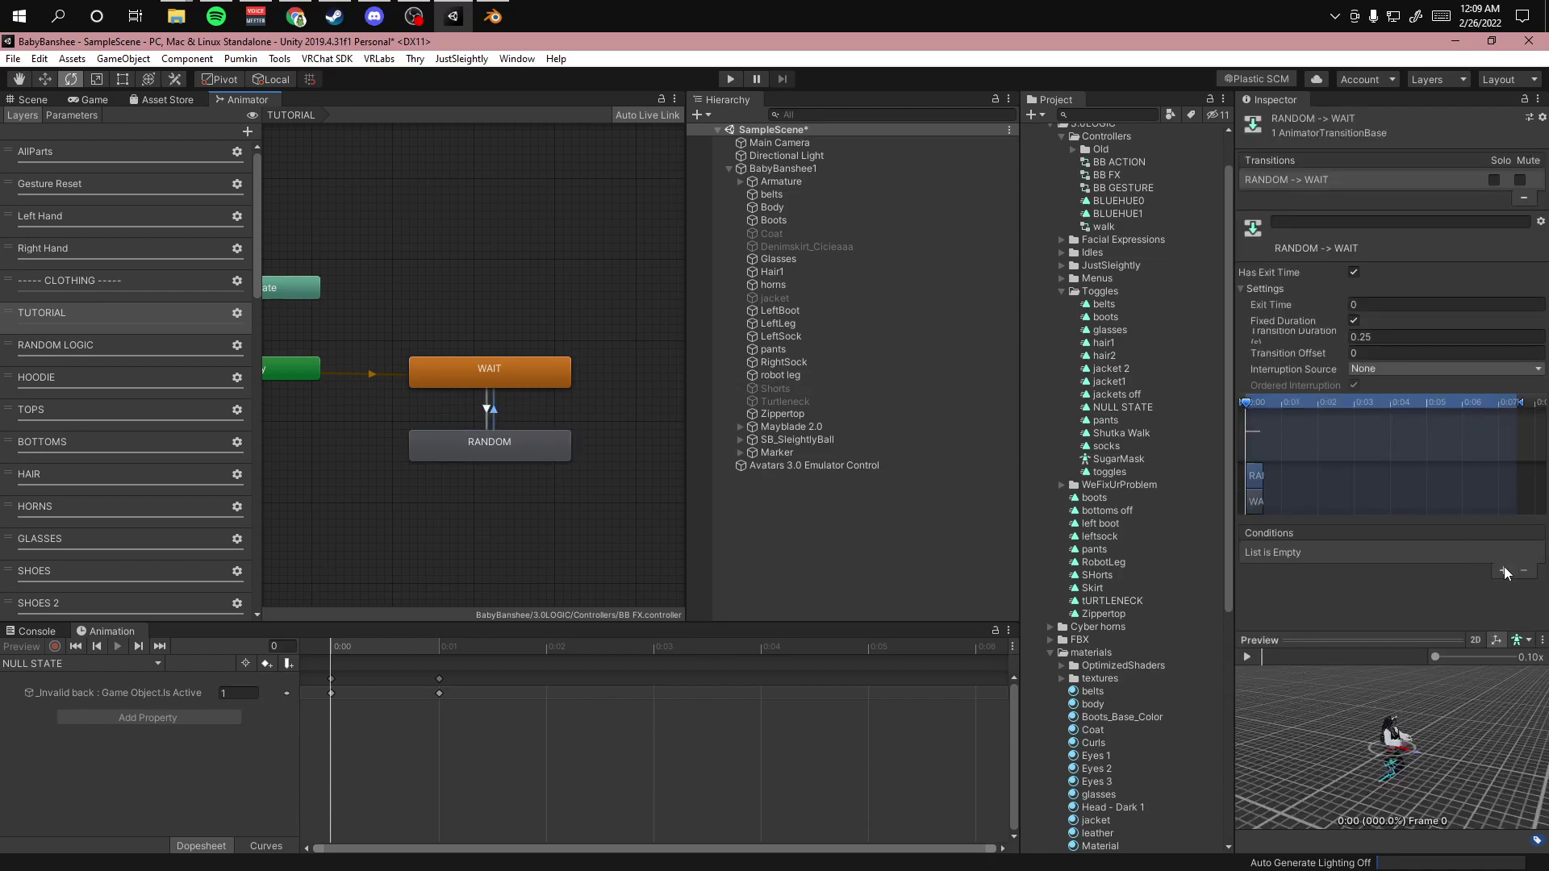
click(1504, 570)
click(1323, 552)
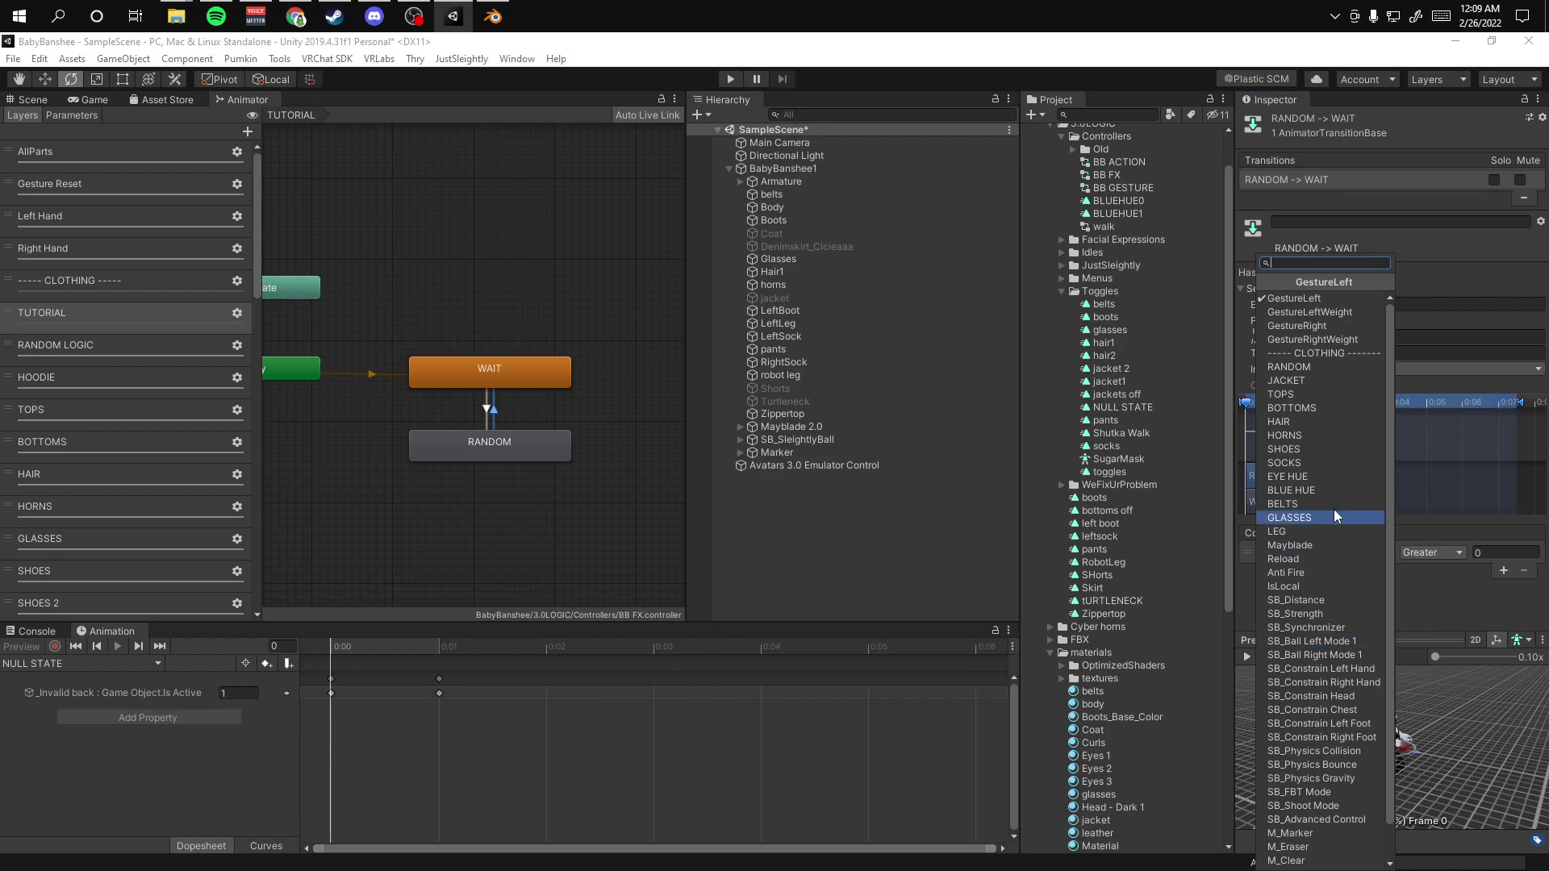
click(1289, 367)
click(1476, 552)
click(1437, 588)
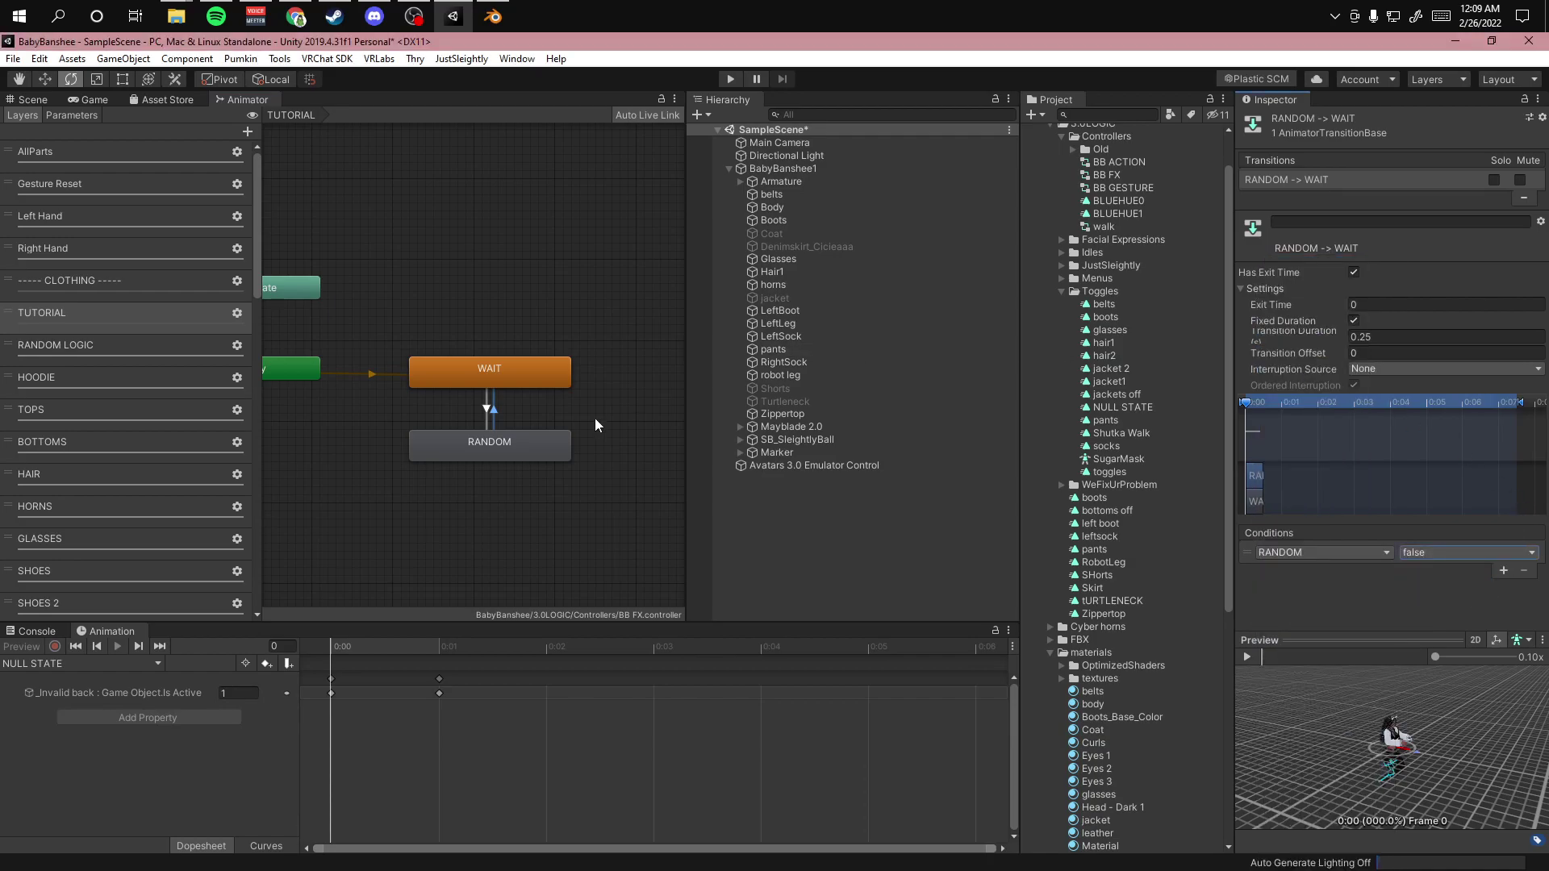
click(1353, 273)
click(1359, 337)
- Enter a 0 transition duration and add a VRC Avatar Parameter Driver to the RANDOM state
text(0)
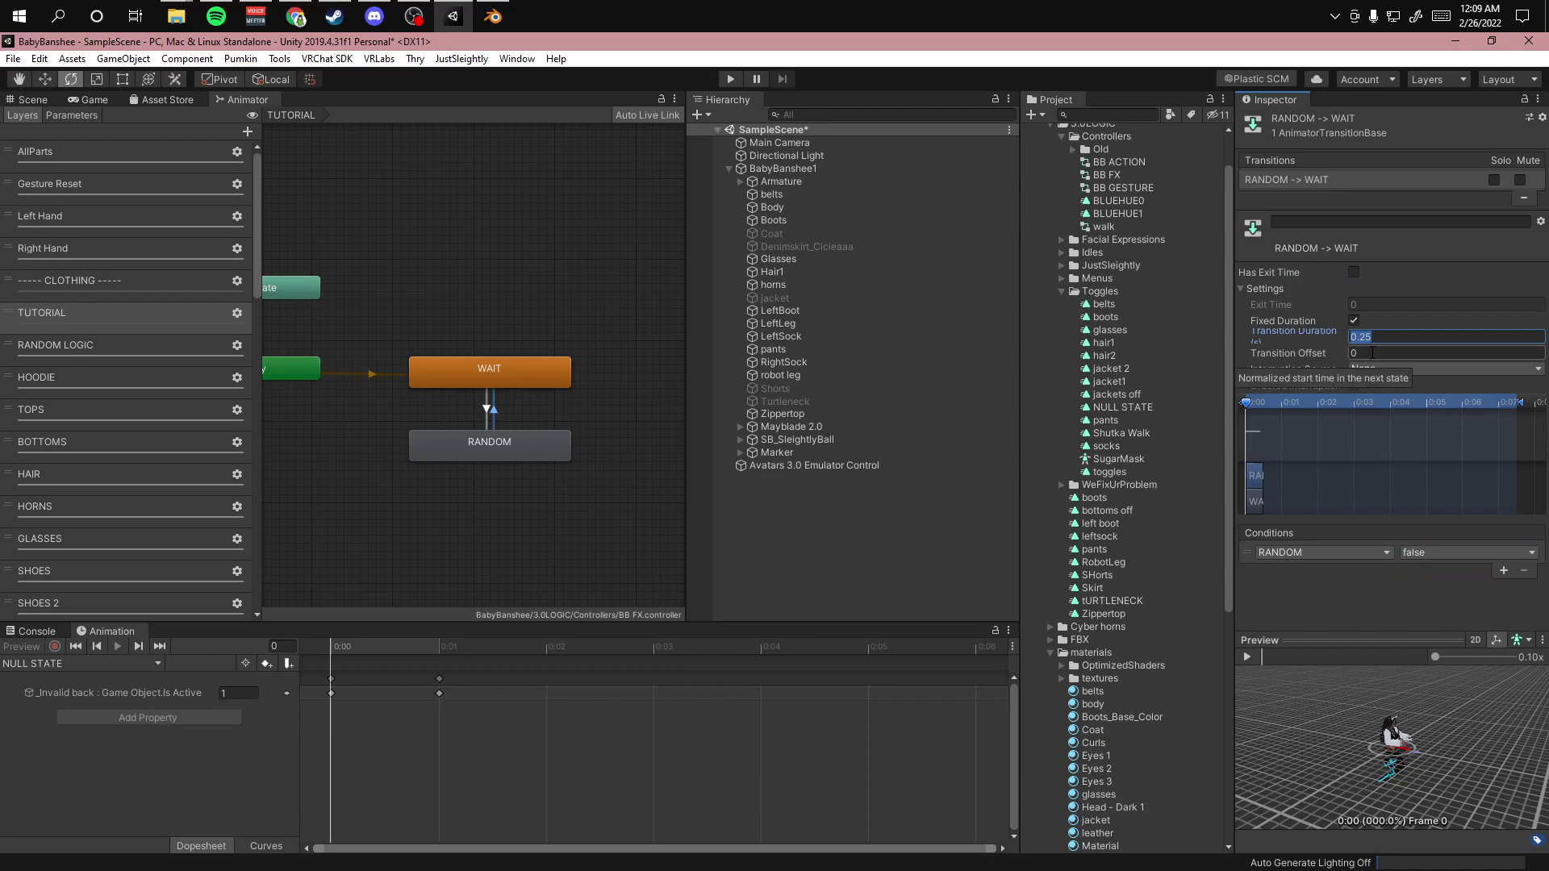
click(535, 450)
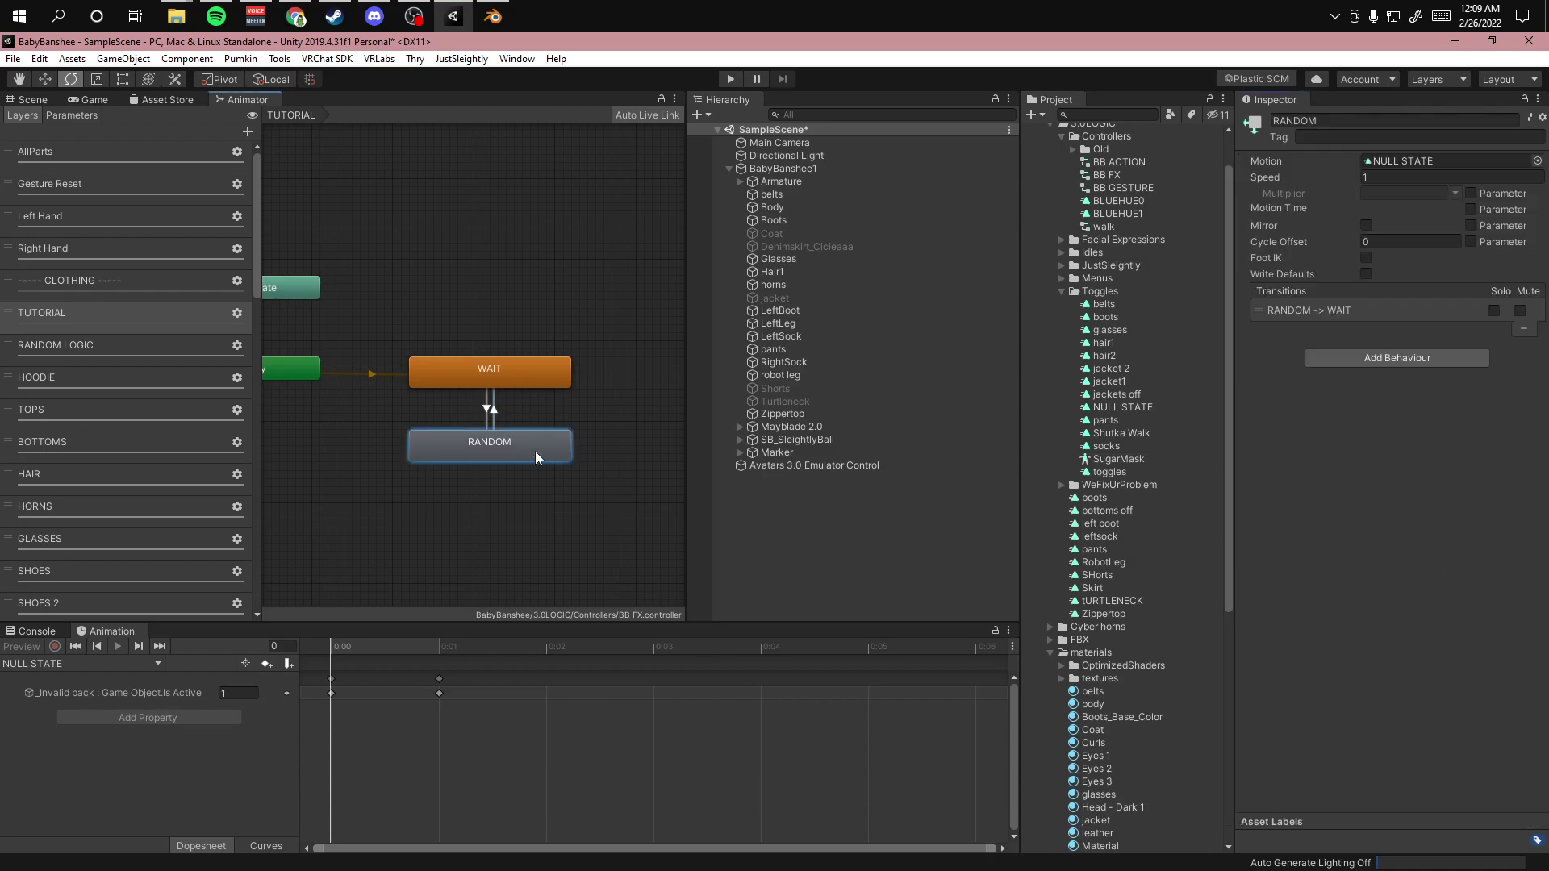
click(1421, 359)
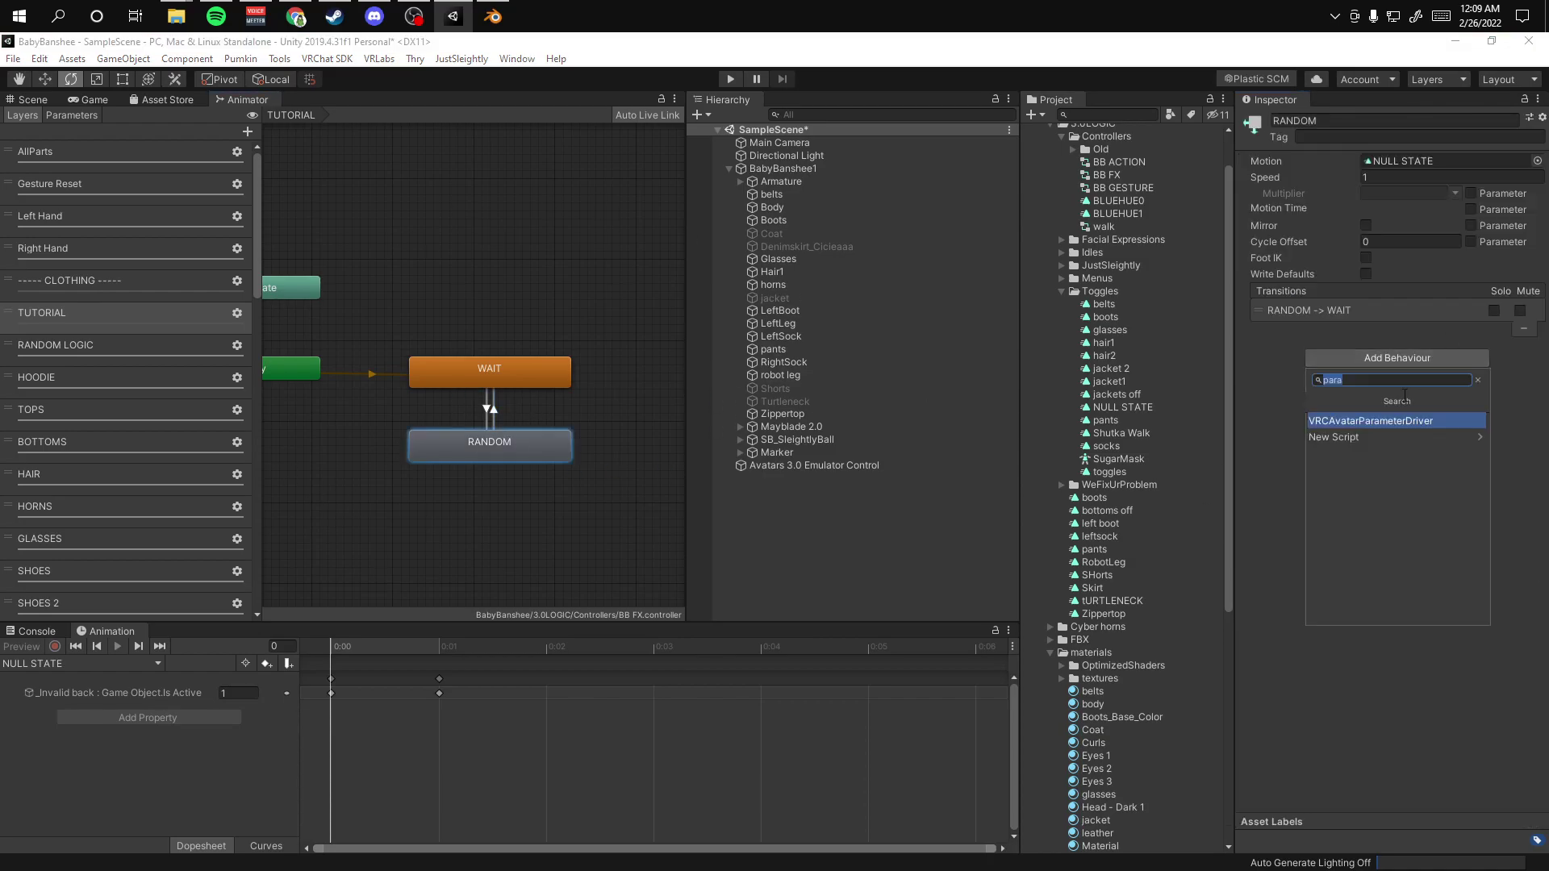
key(BackSpace)
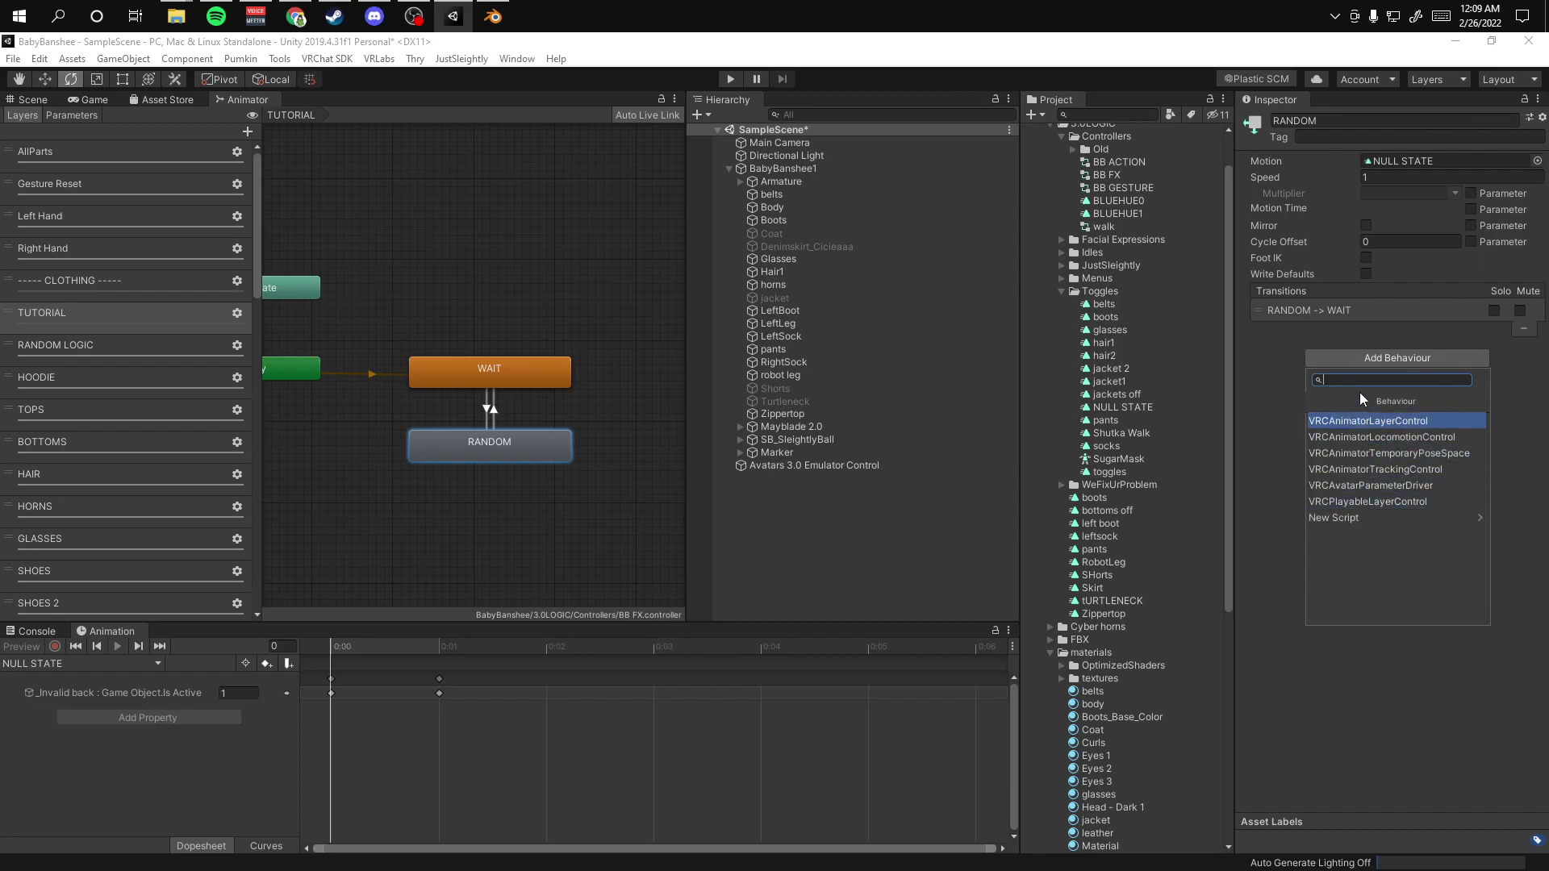
text(para)
key(Return)
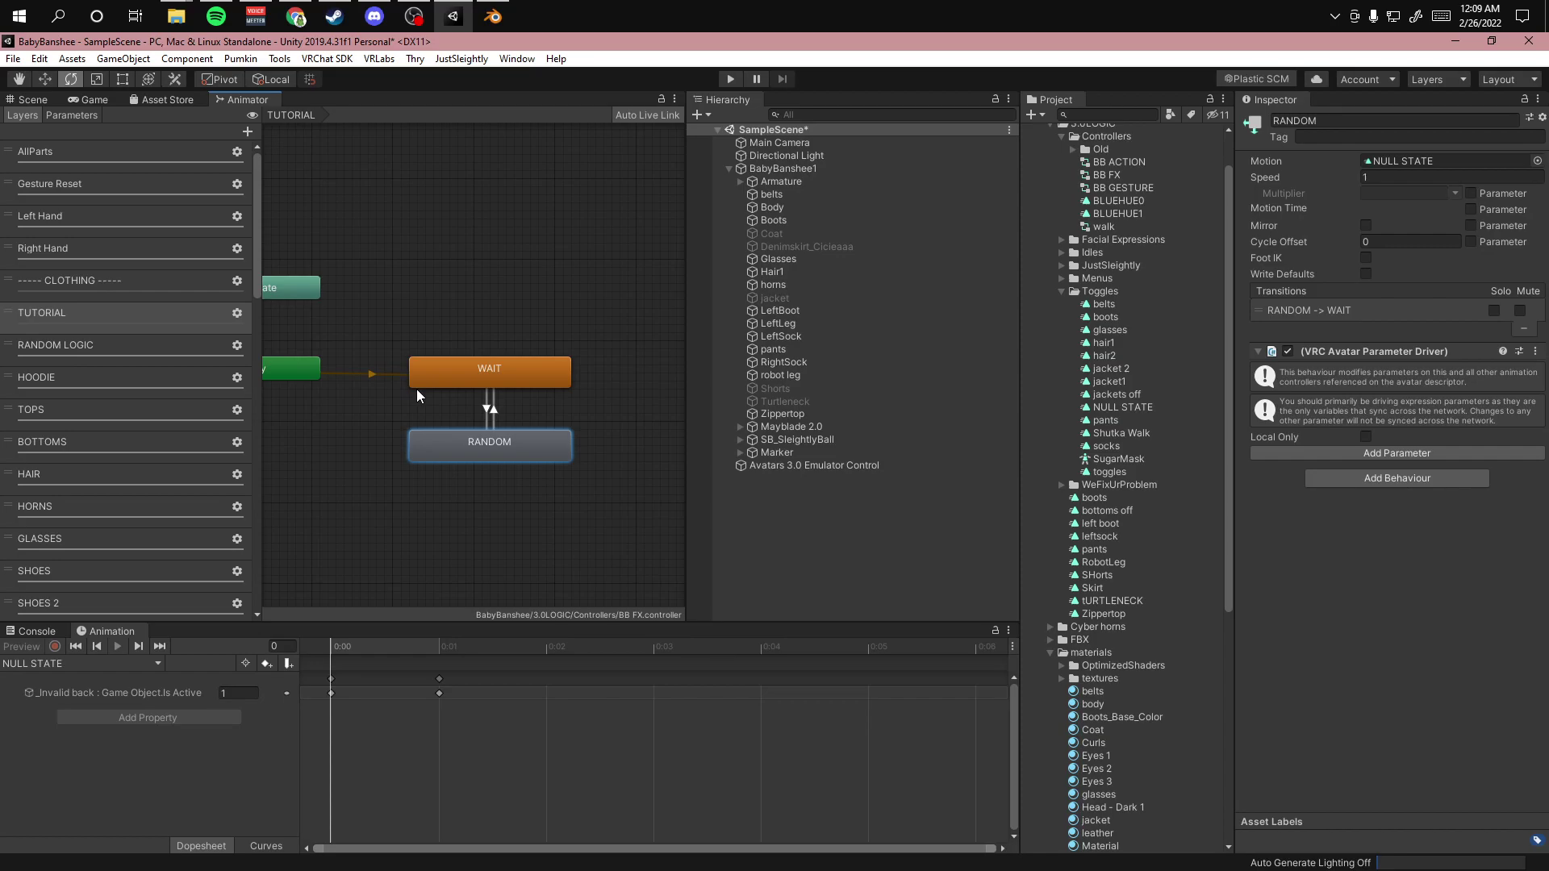
- Add a driver entry for the JACKET parameter with Change Type Random
click(1390, 455)
click(1336, 457)
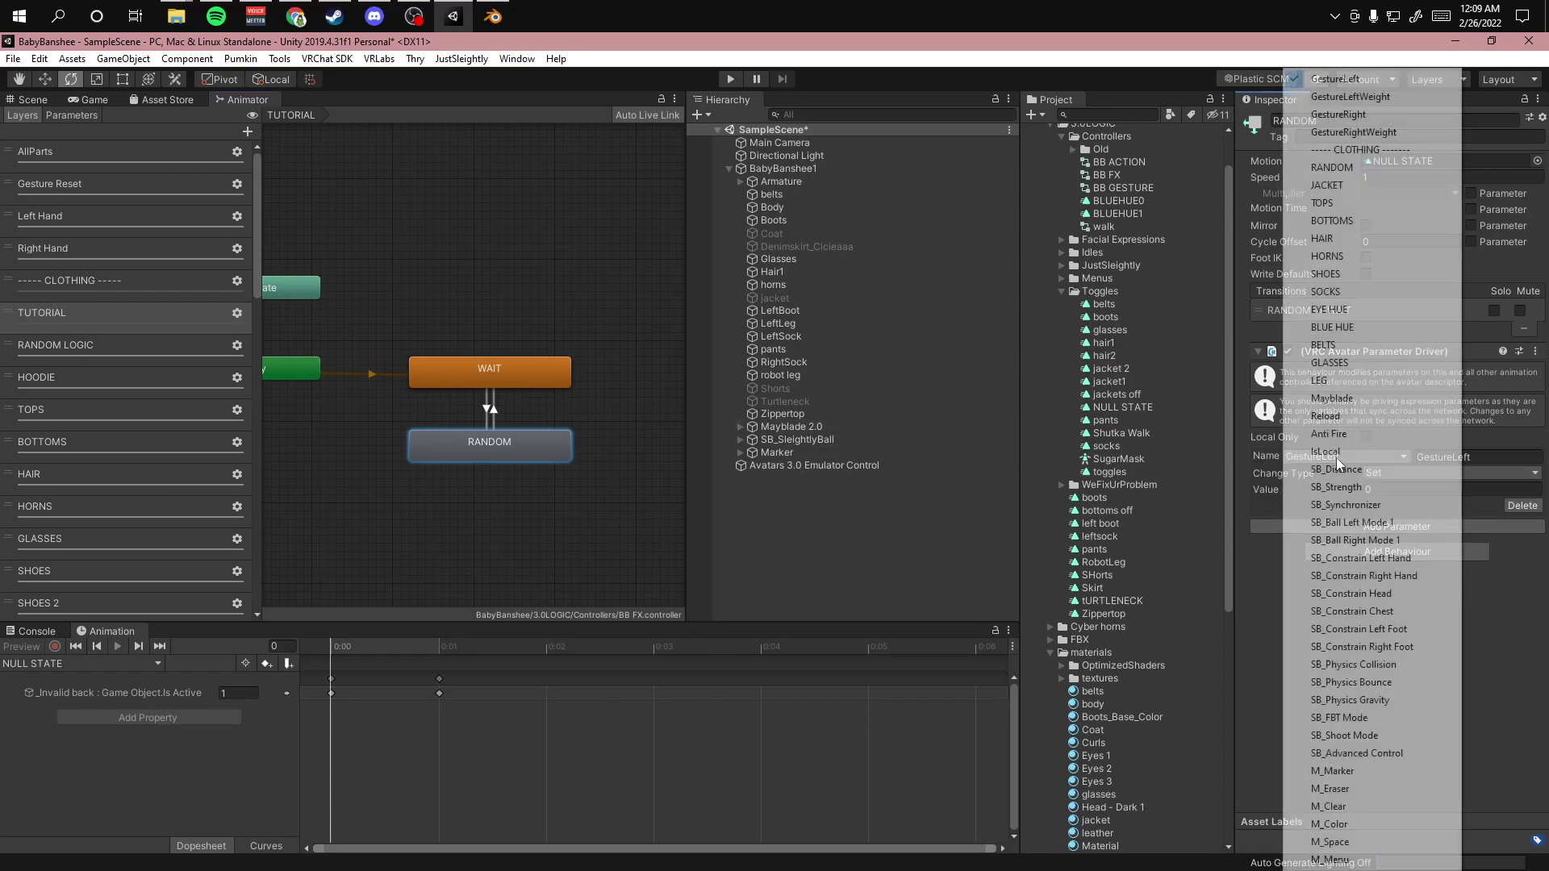
click(1343, 184)
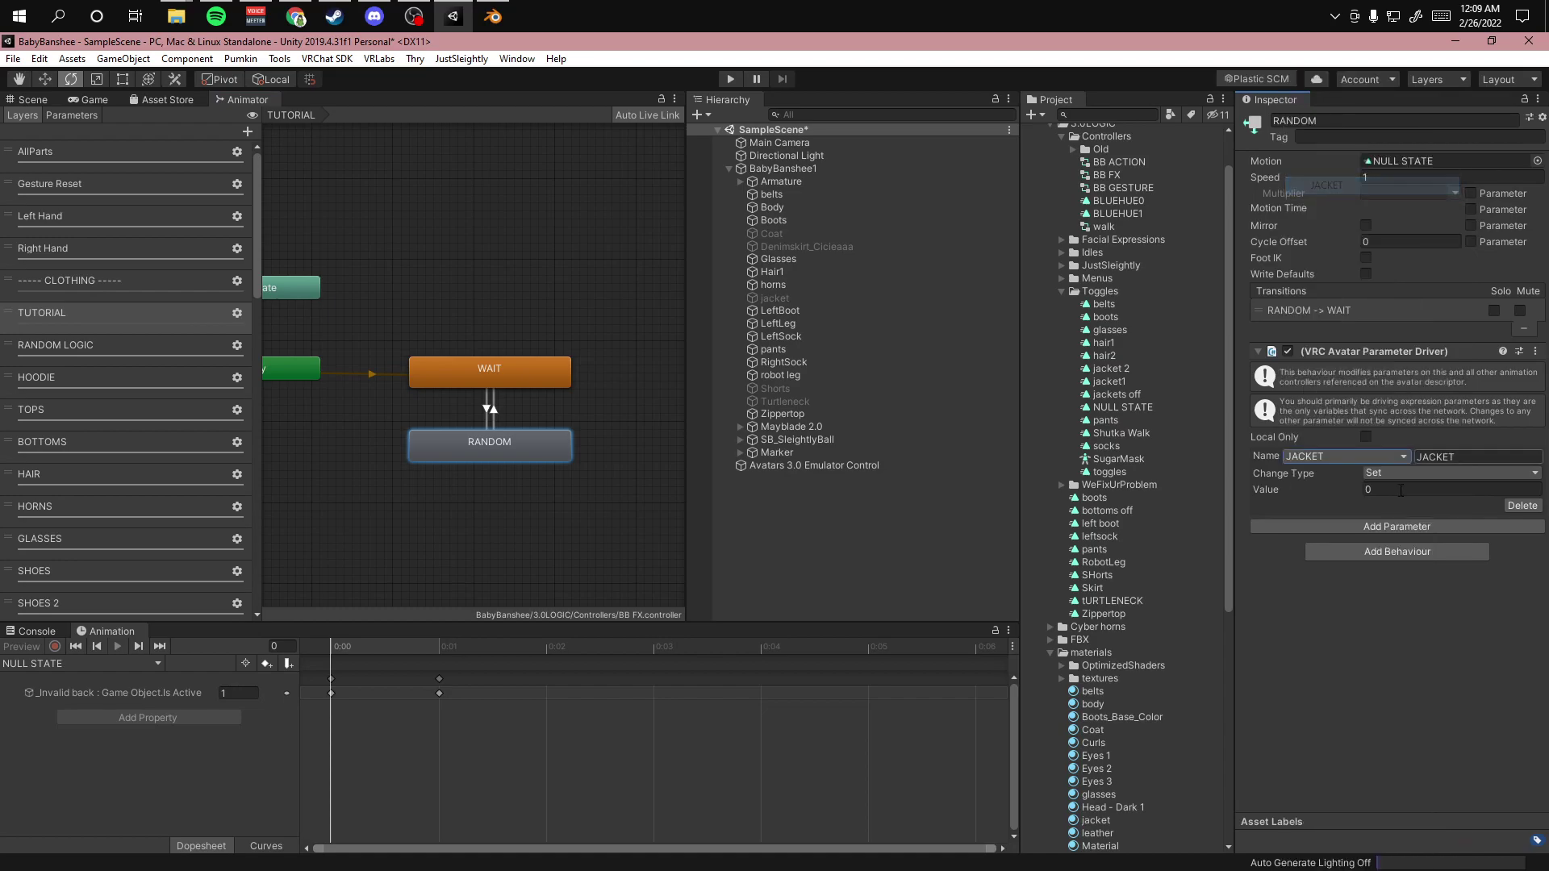
click(1403, 472)
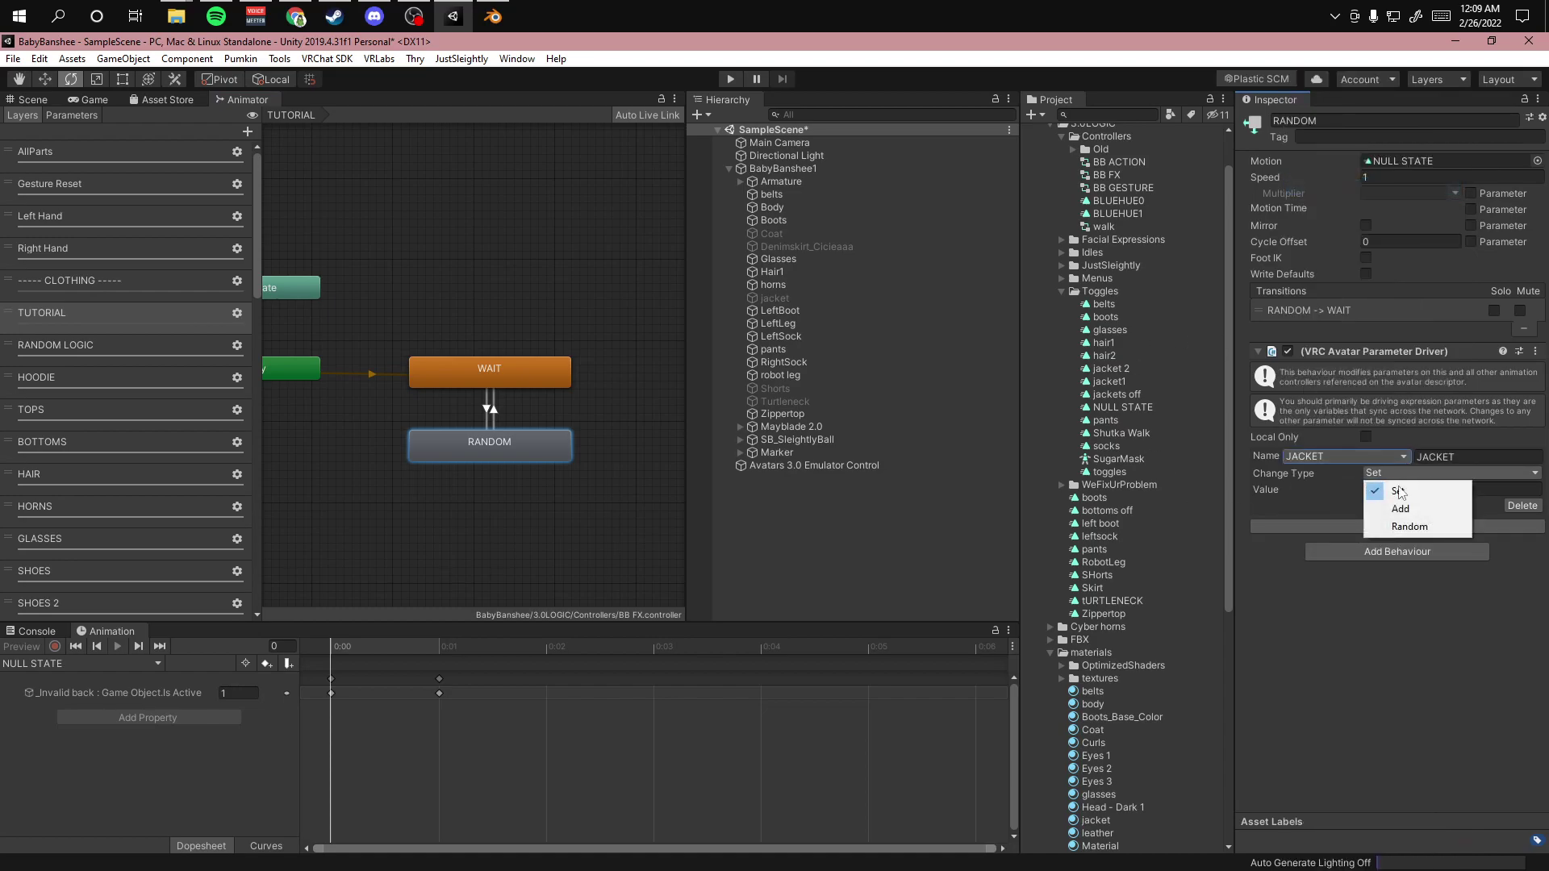
click(1409, 526)
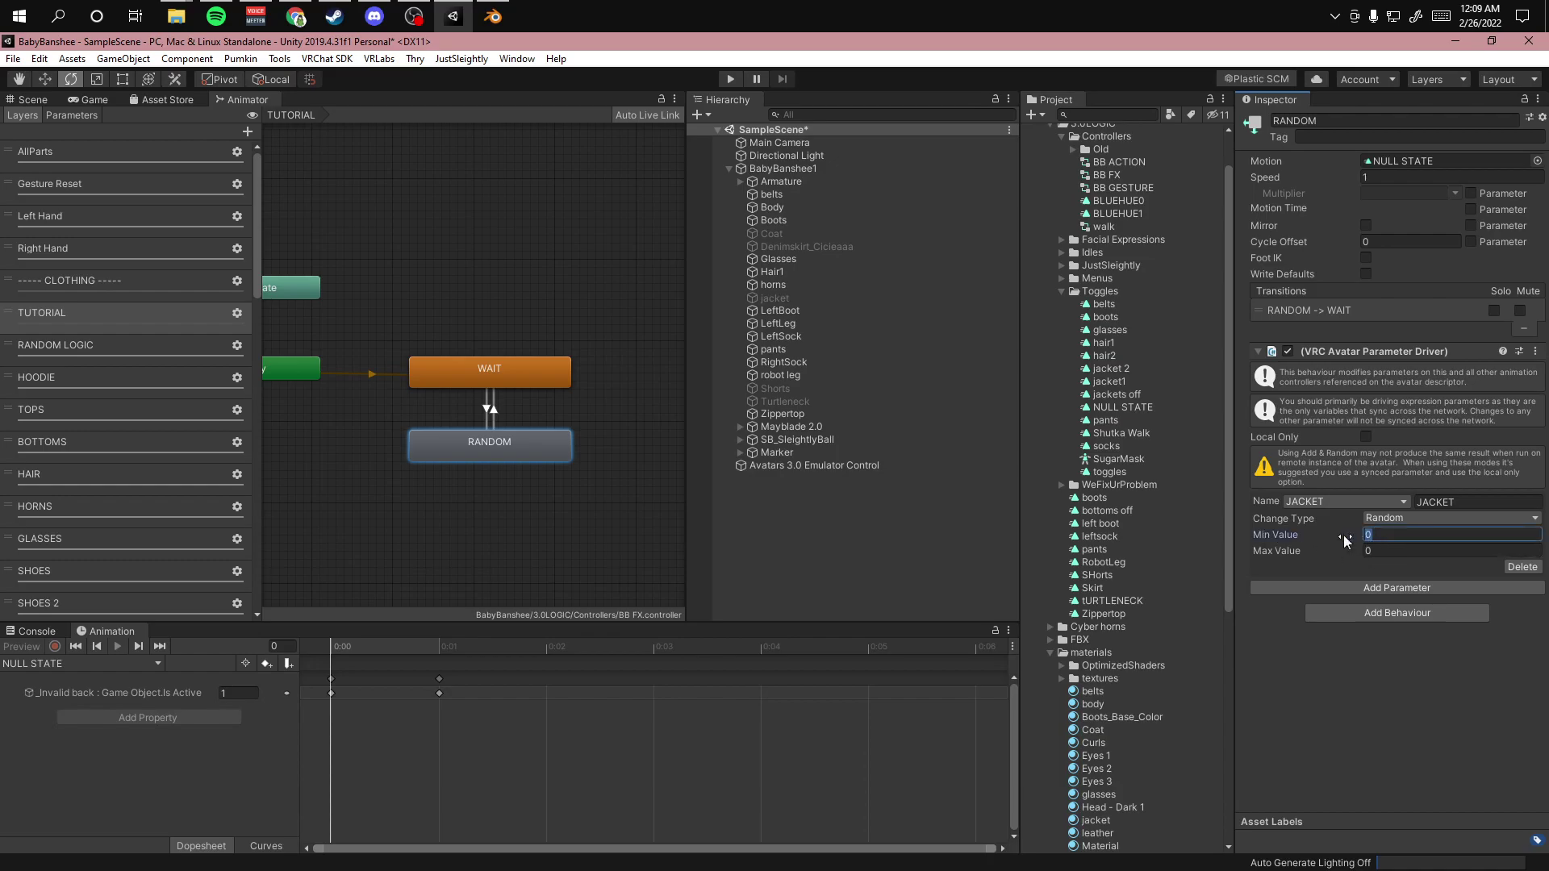
- Set the JACKET random range to Min Value 0 and Max Value 2
click(1358, 552)
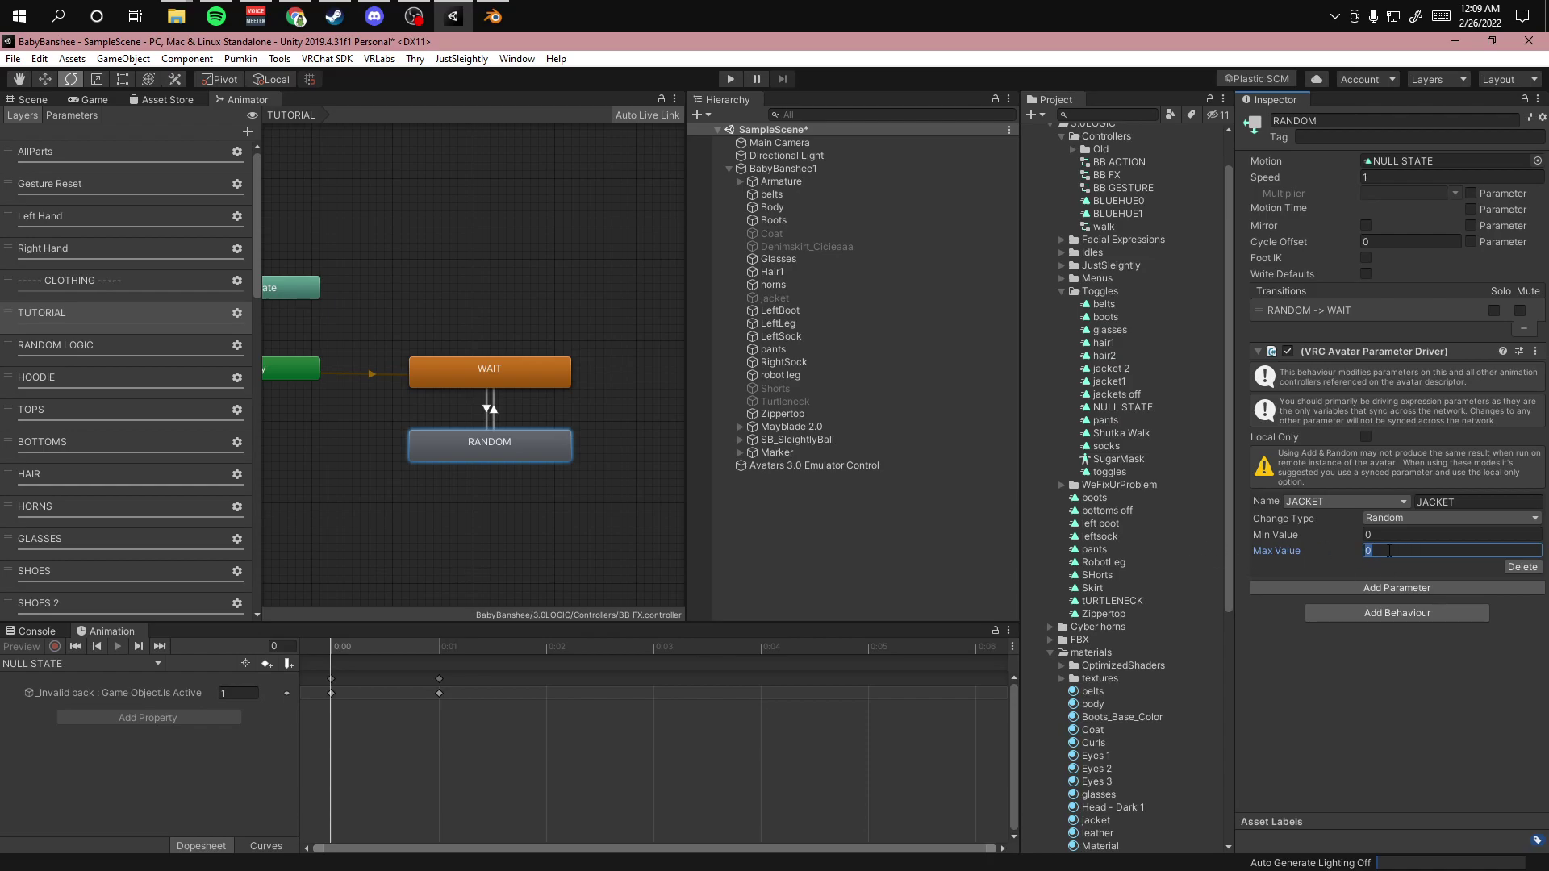
text(2)
click(1379, 536)
click(1381, 549)
key(Return)
click(1352, 534)
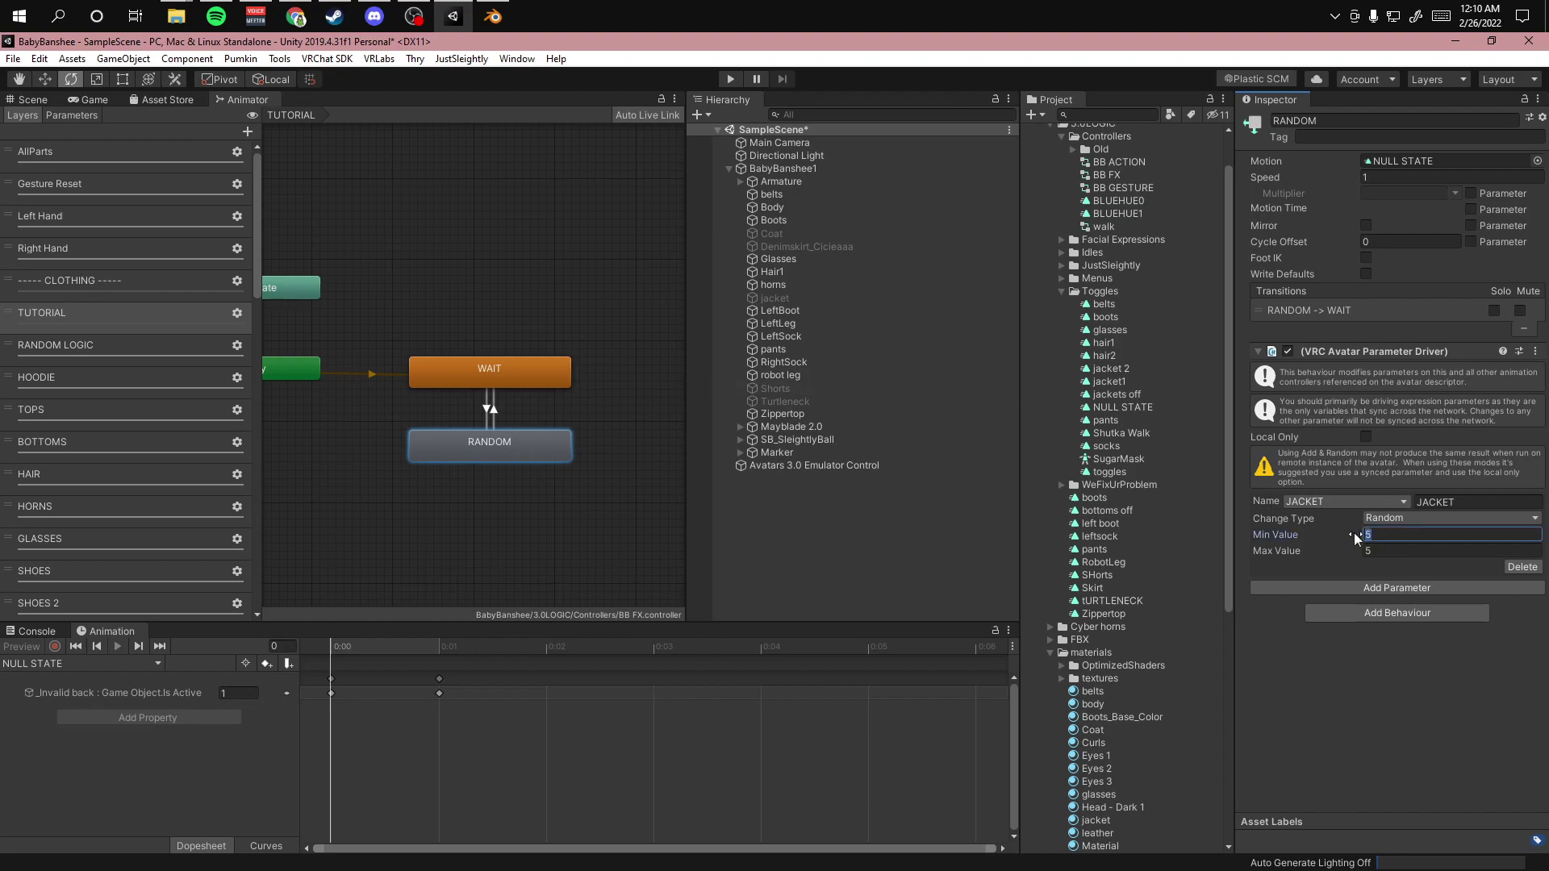
text(0)
click(1347, 551)
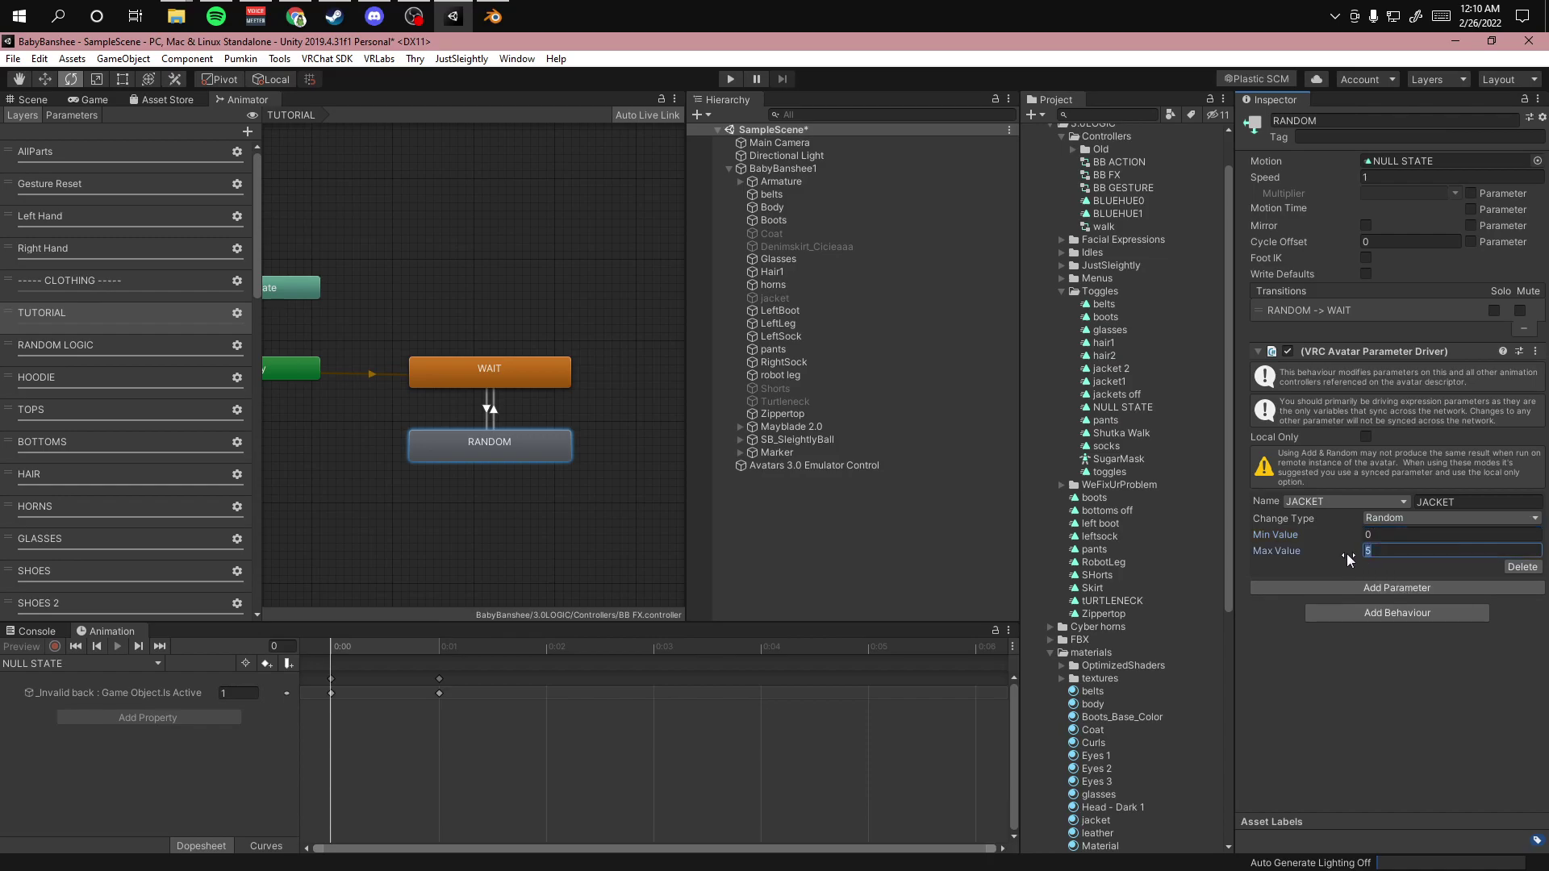
- After checking the HOODIE layer, add a second driver entry for TOPS with Change Type Random
click(95, 380)
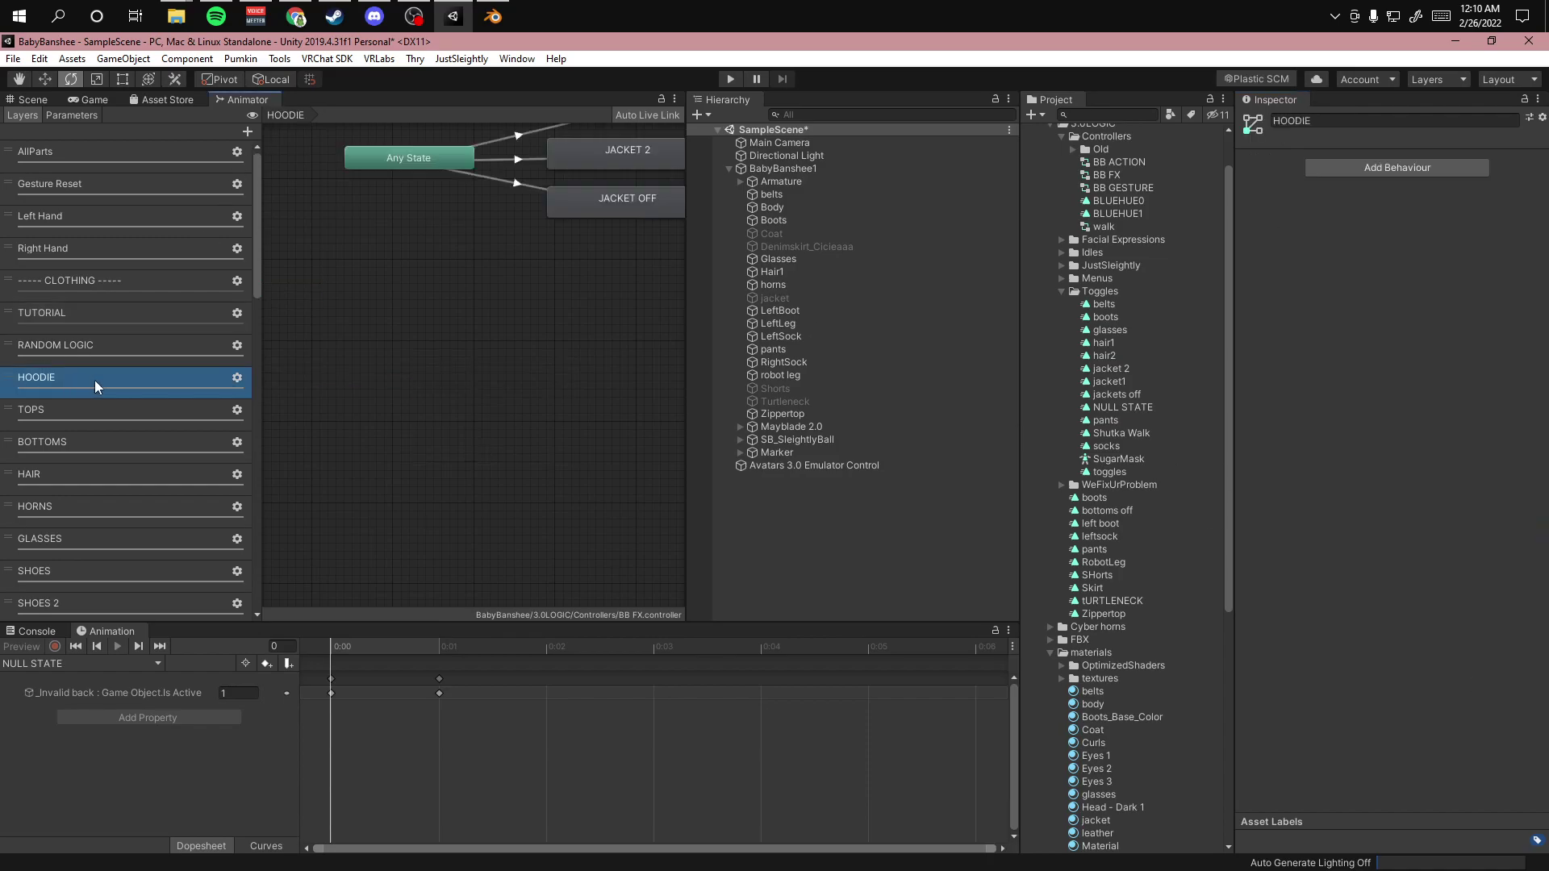
click(71, 323)
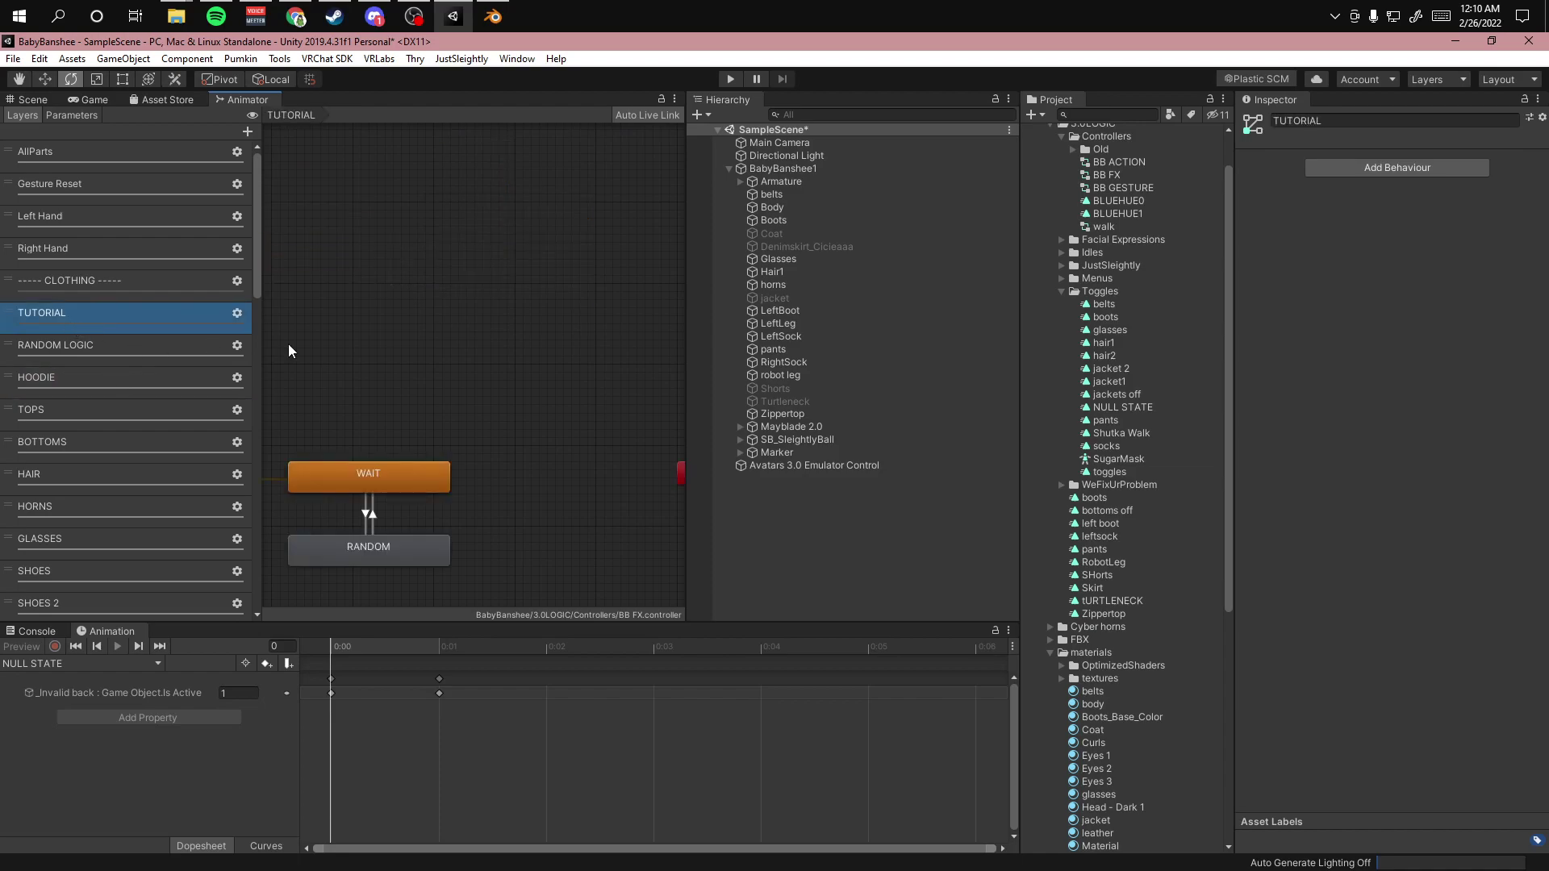
click(440, 480)
click(1346, 592)
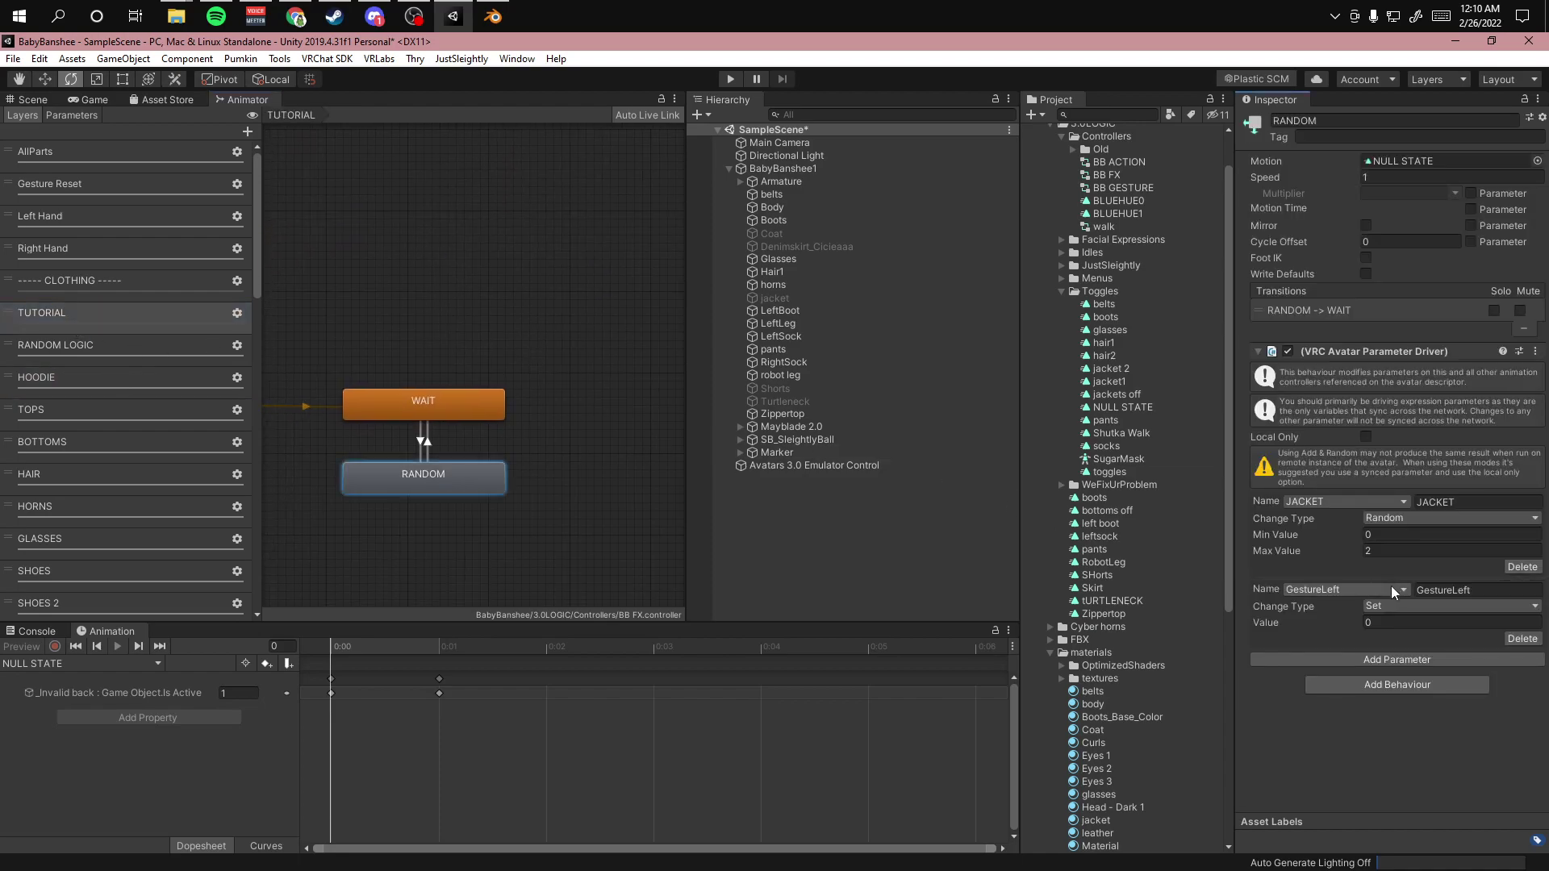
click(1345, 589)
click(1341, 204)
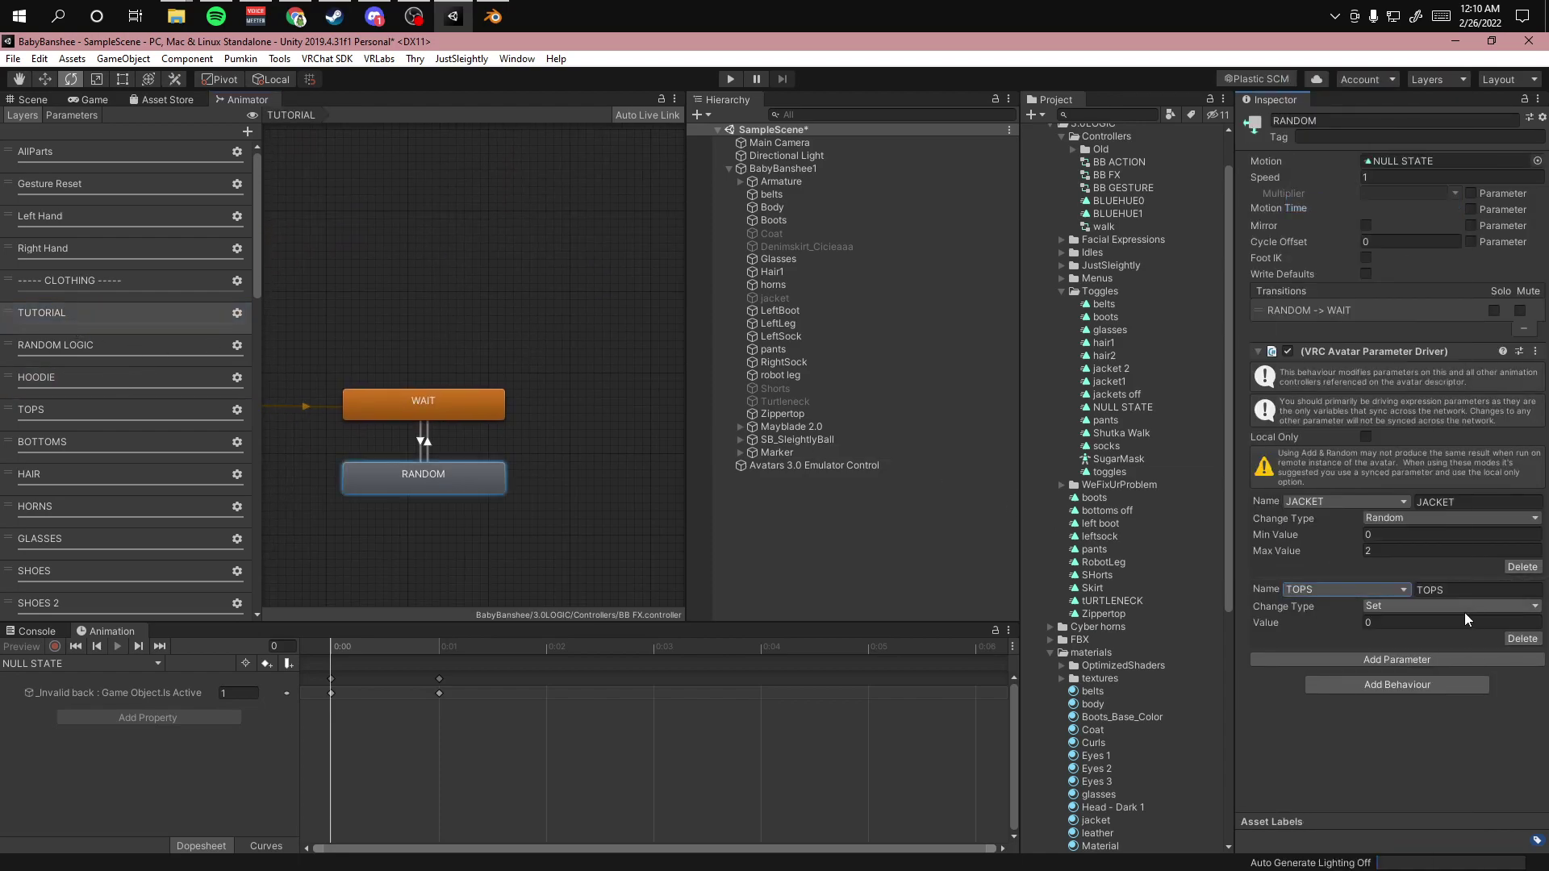
click(1386, 606)
click(1409, 659)
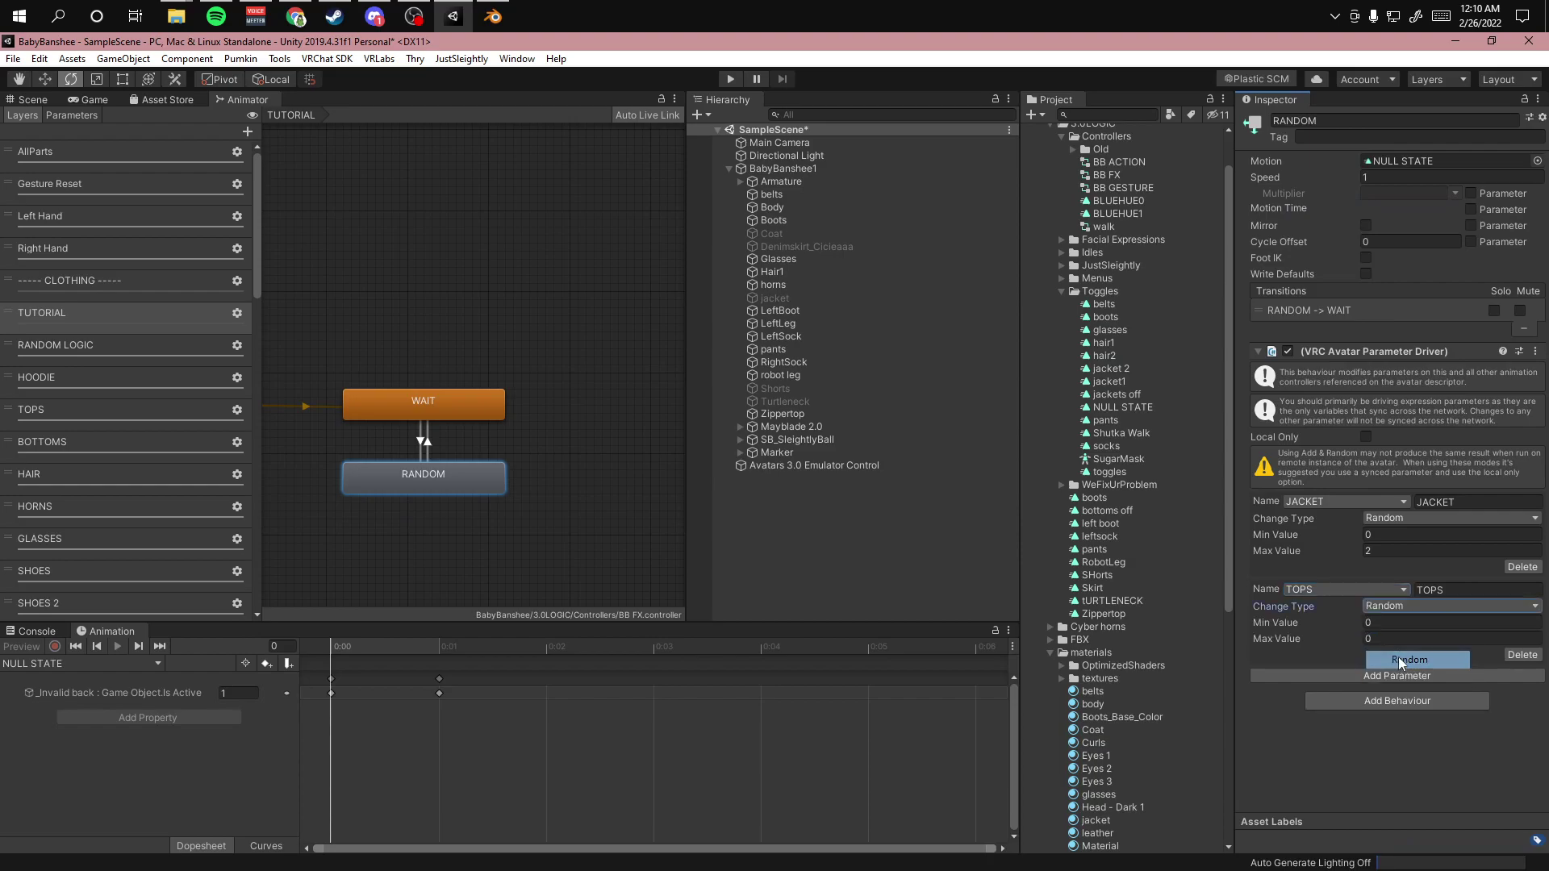
- Check the TOPS layer's states, nudge the RANDOM node right, and enter the TOPS maximum of 1
click(1391, 638)
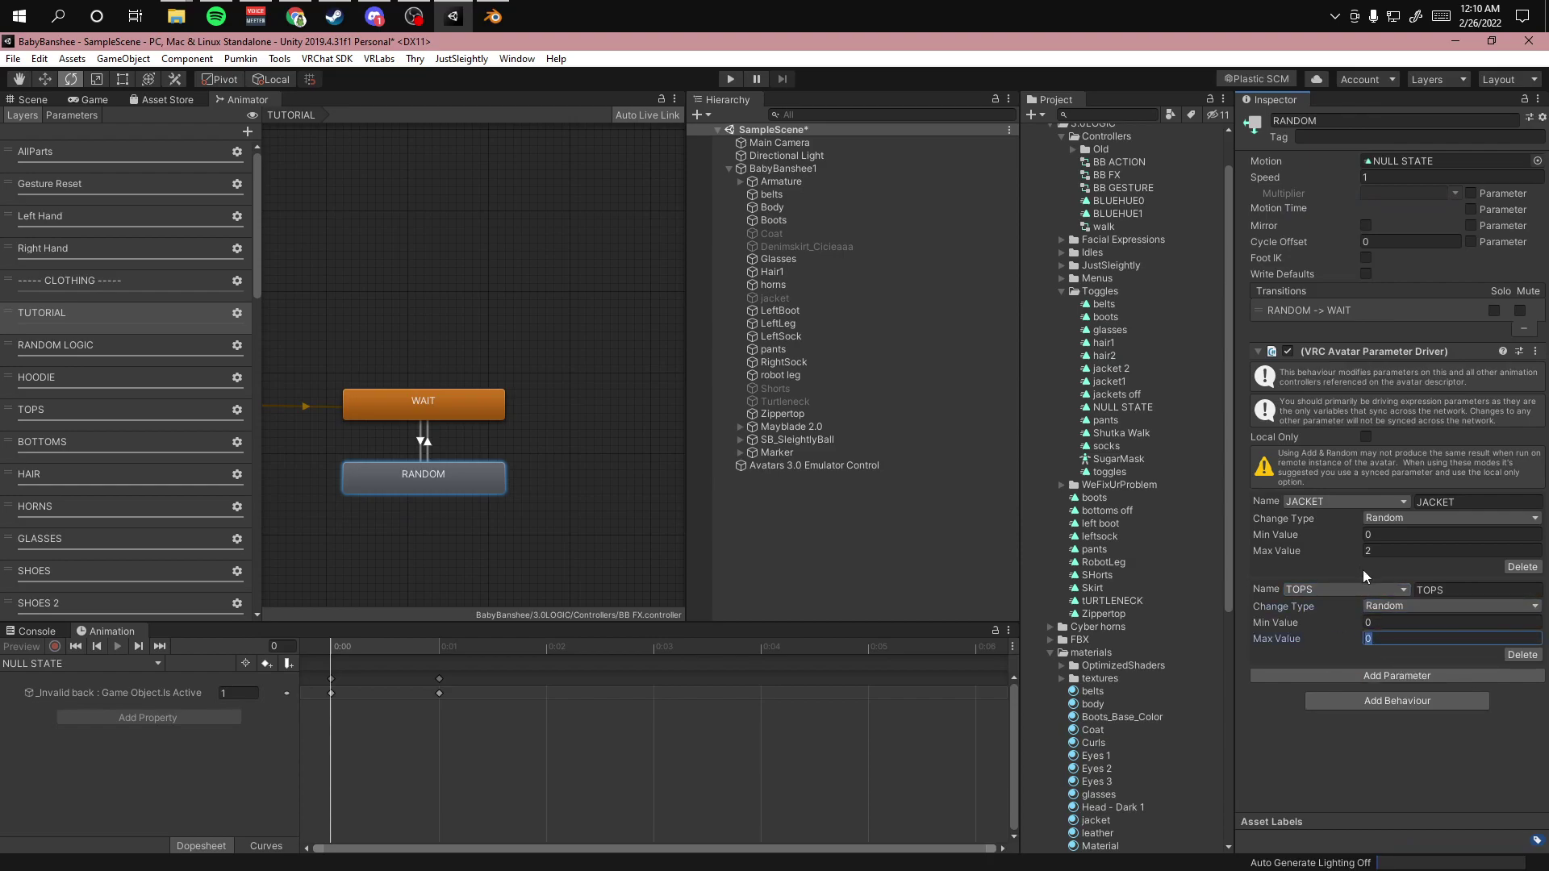
click(65, 415)
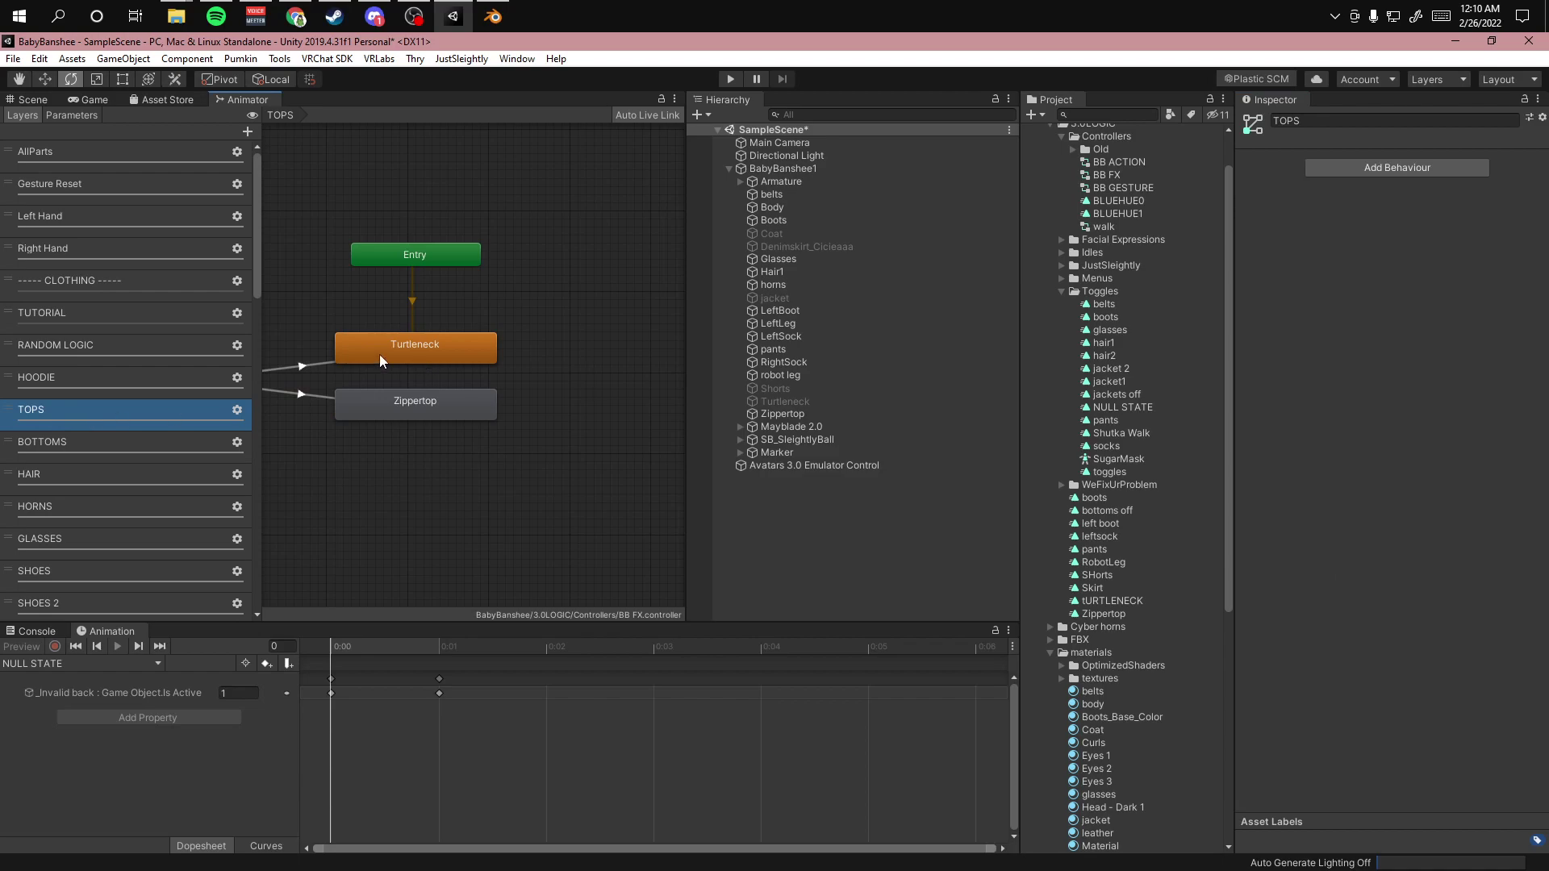
click(83, 318)
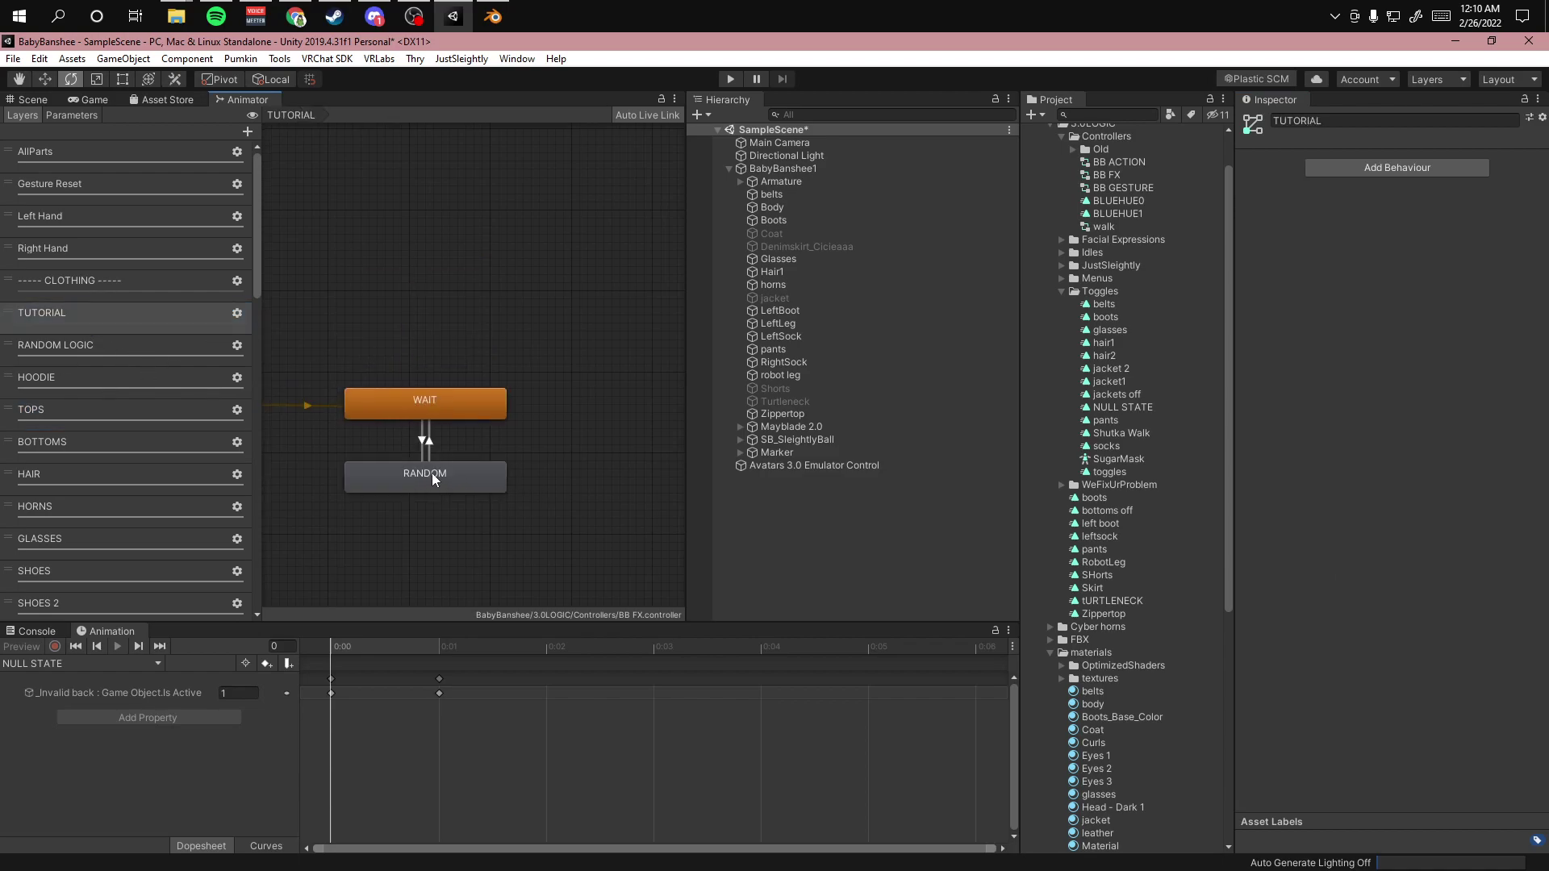
drag(426, 481, 482, 481)
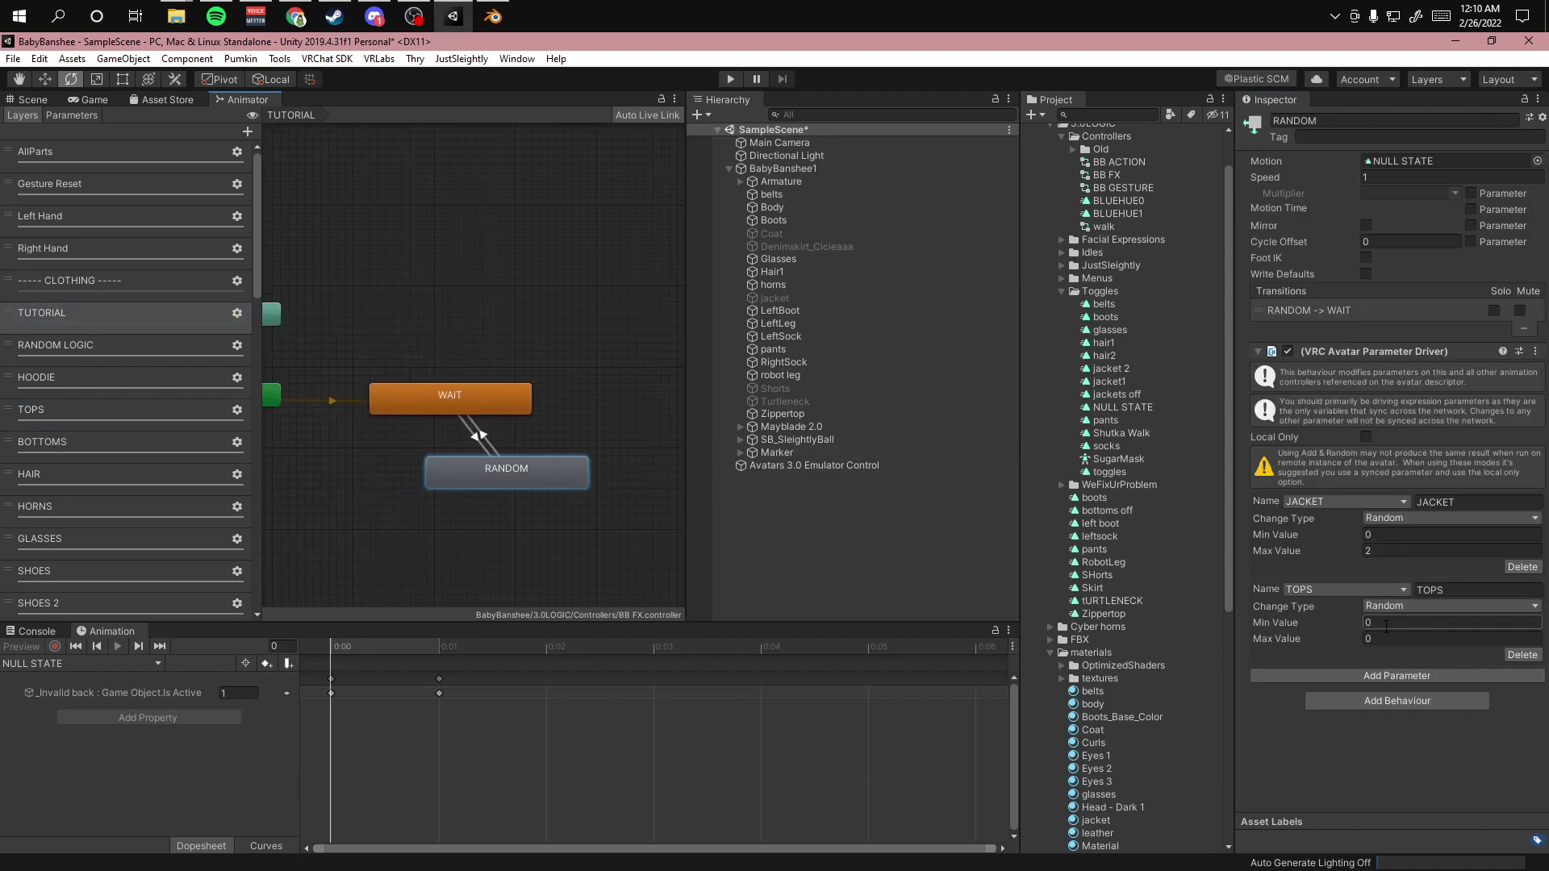
click(1308, 642)
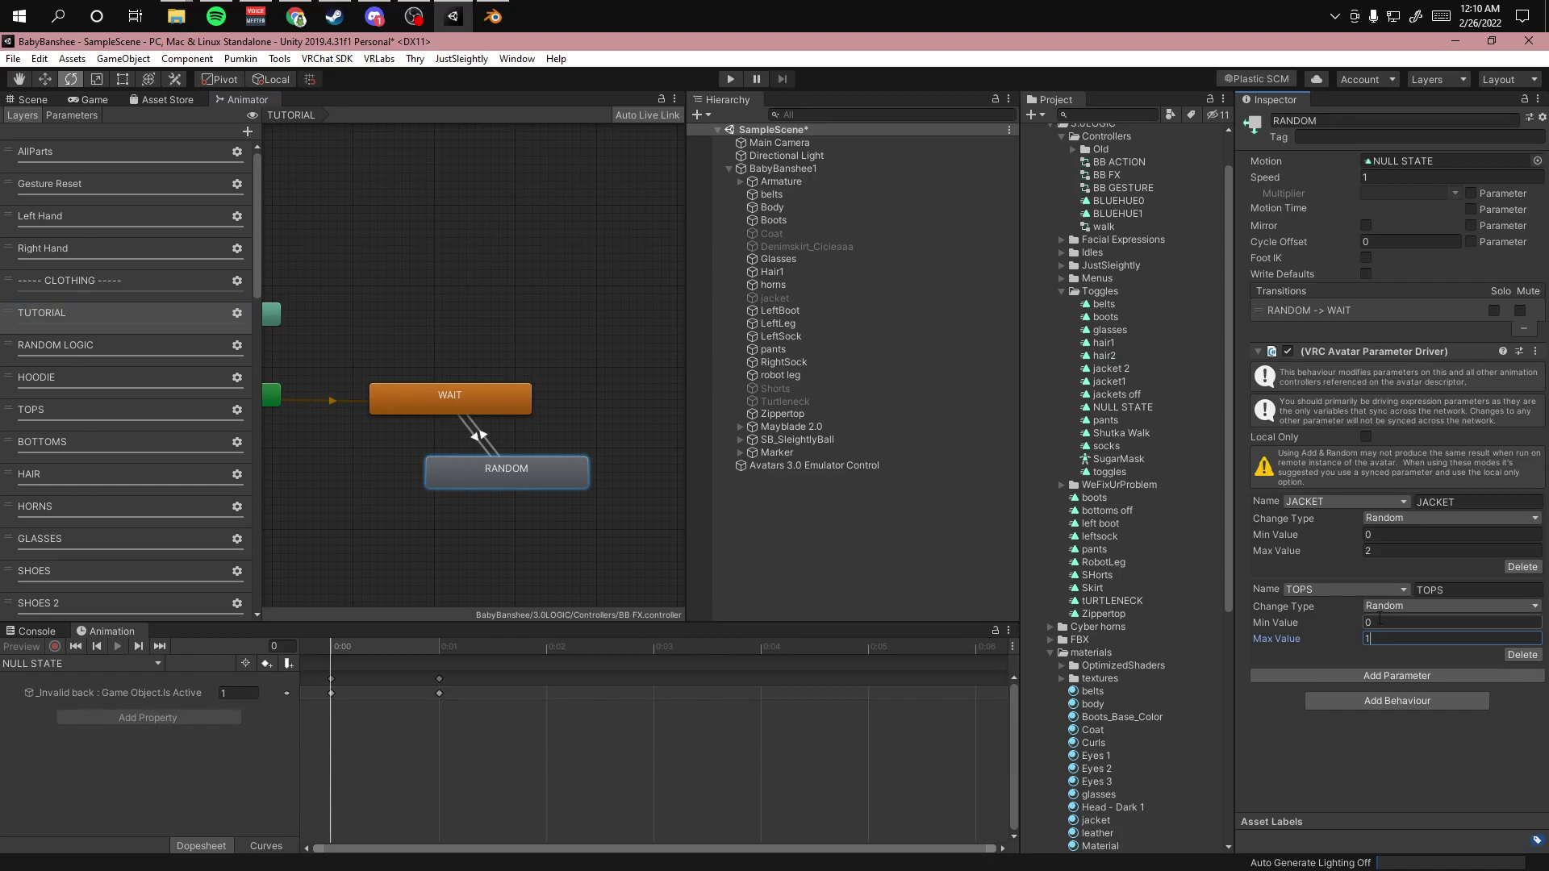
- Add a third driver entry for SHOES set to change randomly by chance
click(1371, 675)
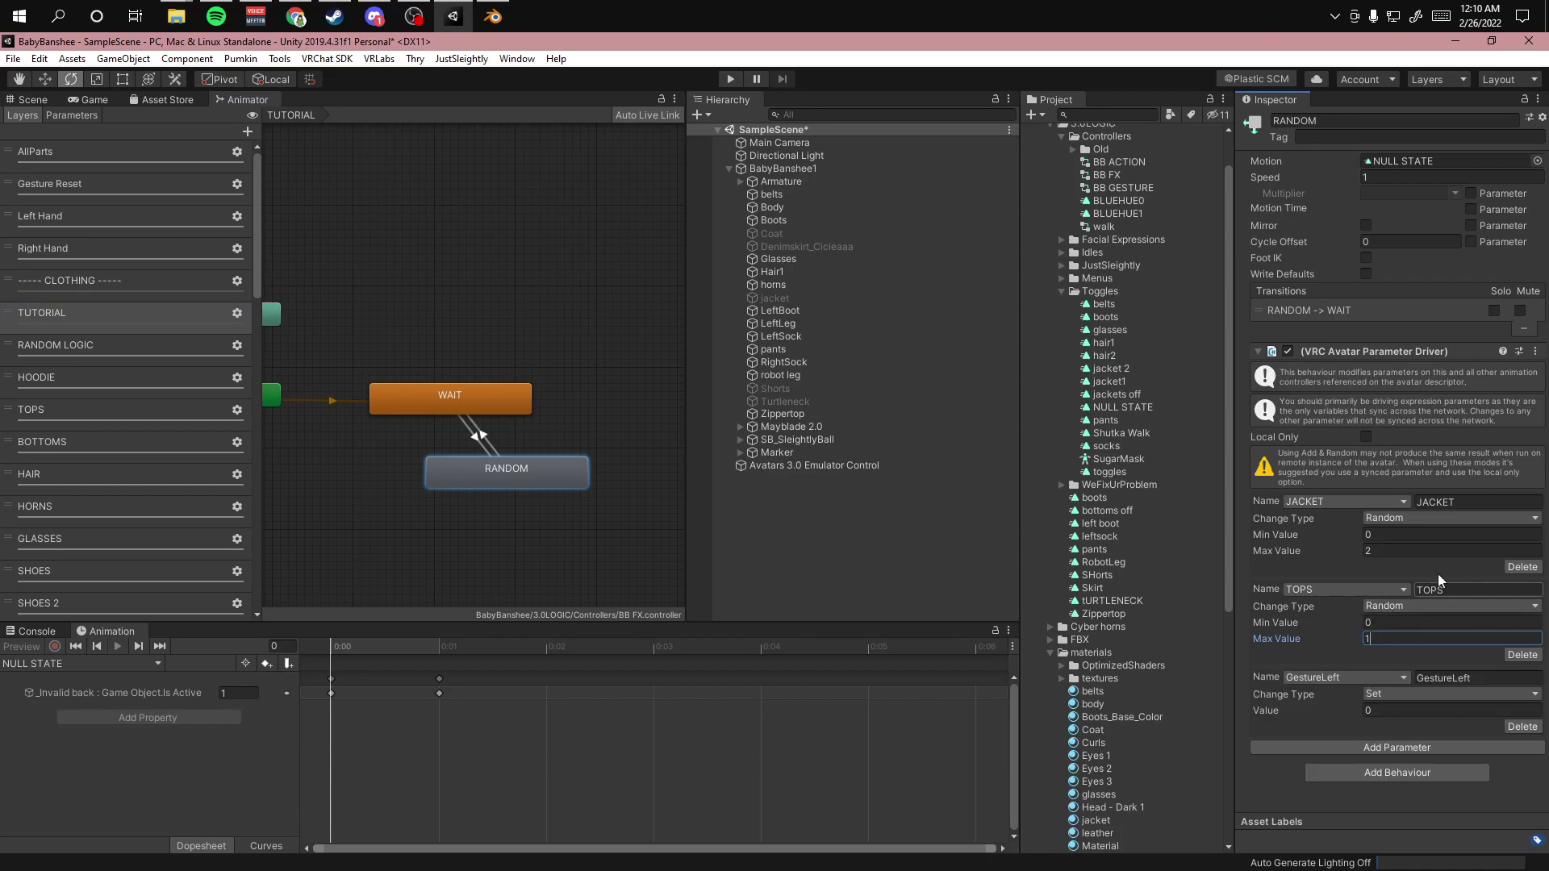
click(1352, 678)
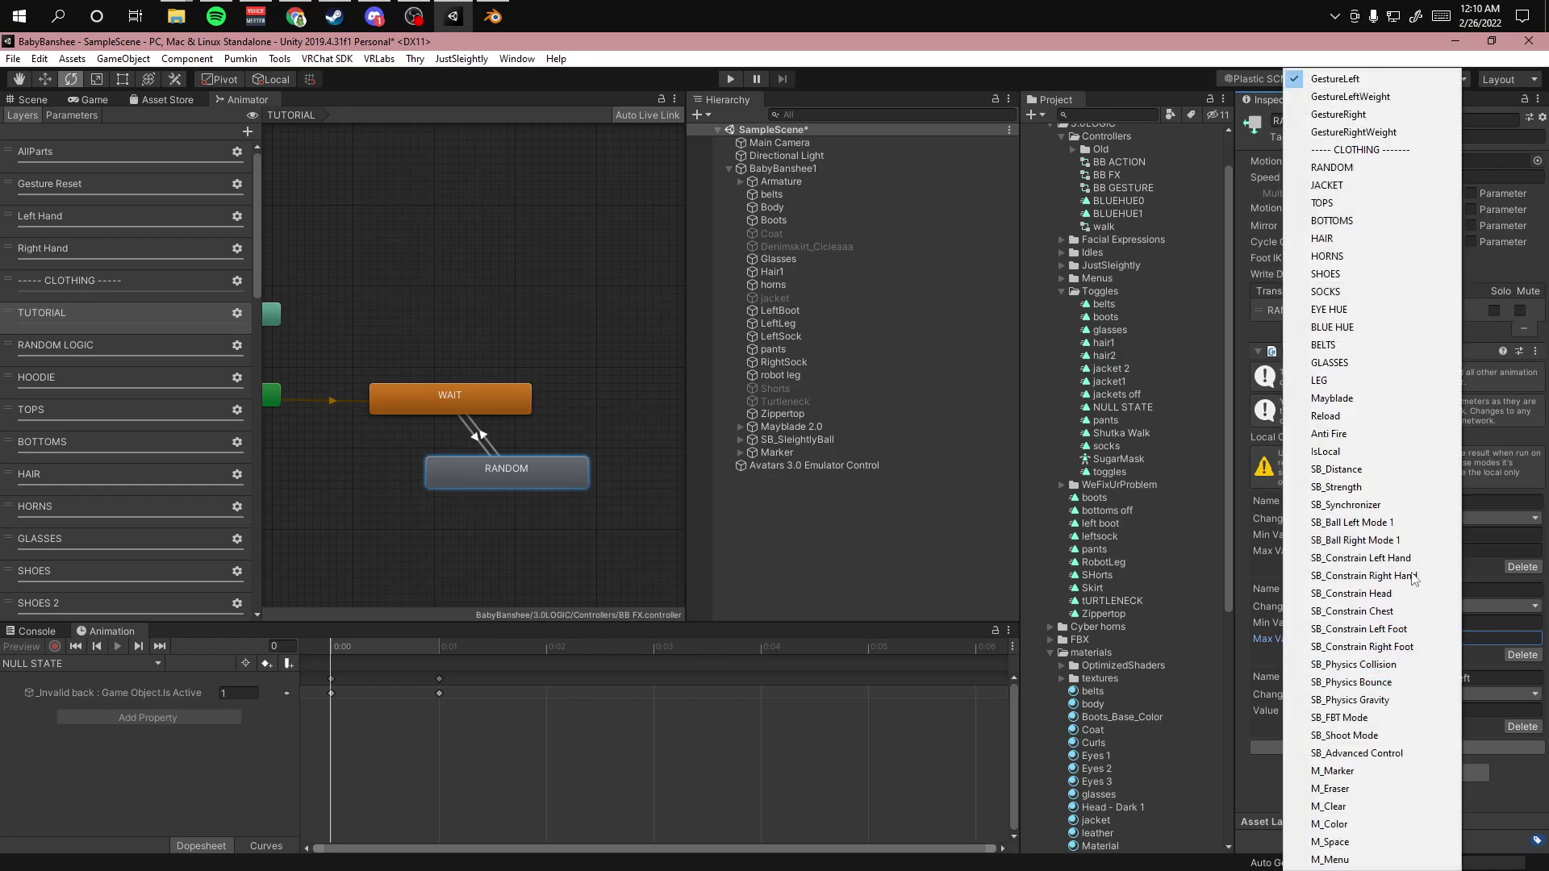
click(1349, 273)
click(1385, 689)
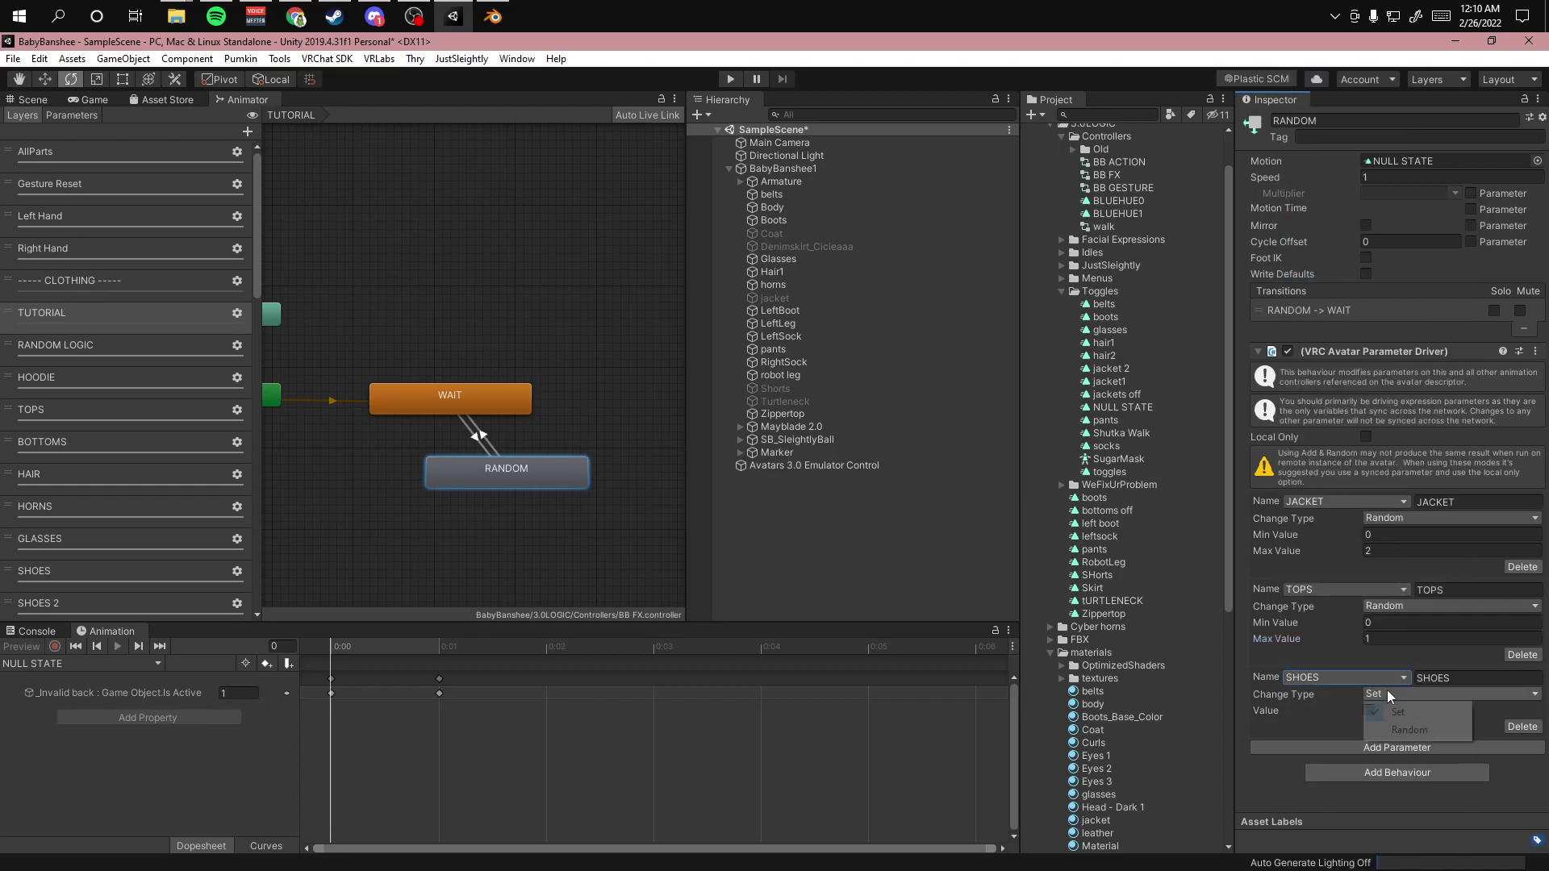
click(1405, 715)
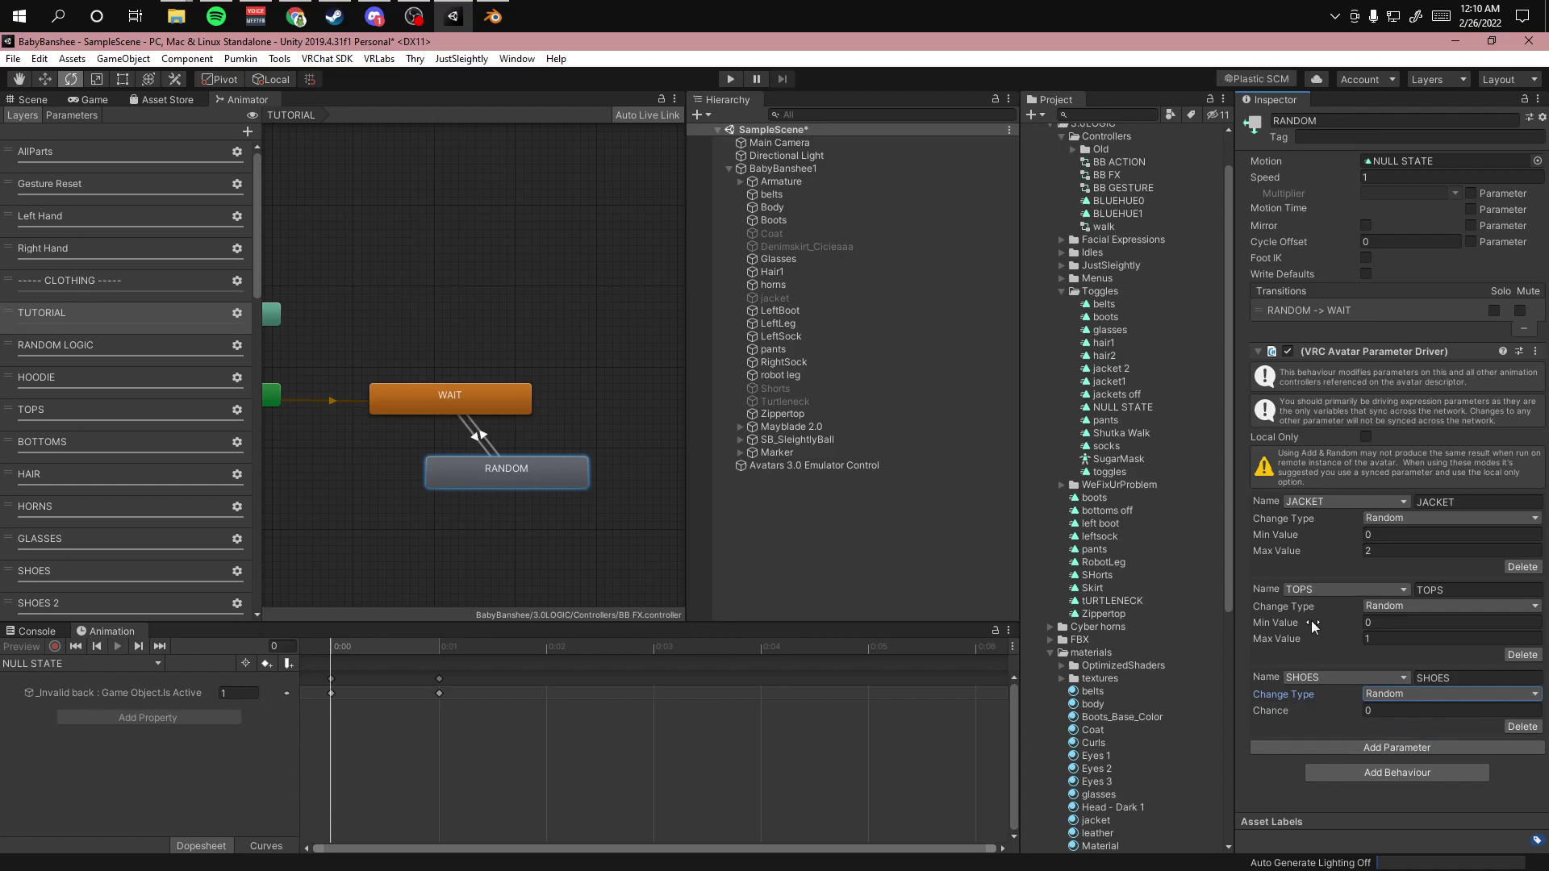
- Correct the TOPS maximum, edit the SHOES chance value, and add a fourth driver entry
click(1365, 636)
key(BackSpace)
click(1307, 715)
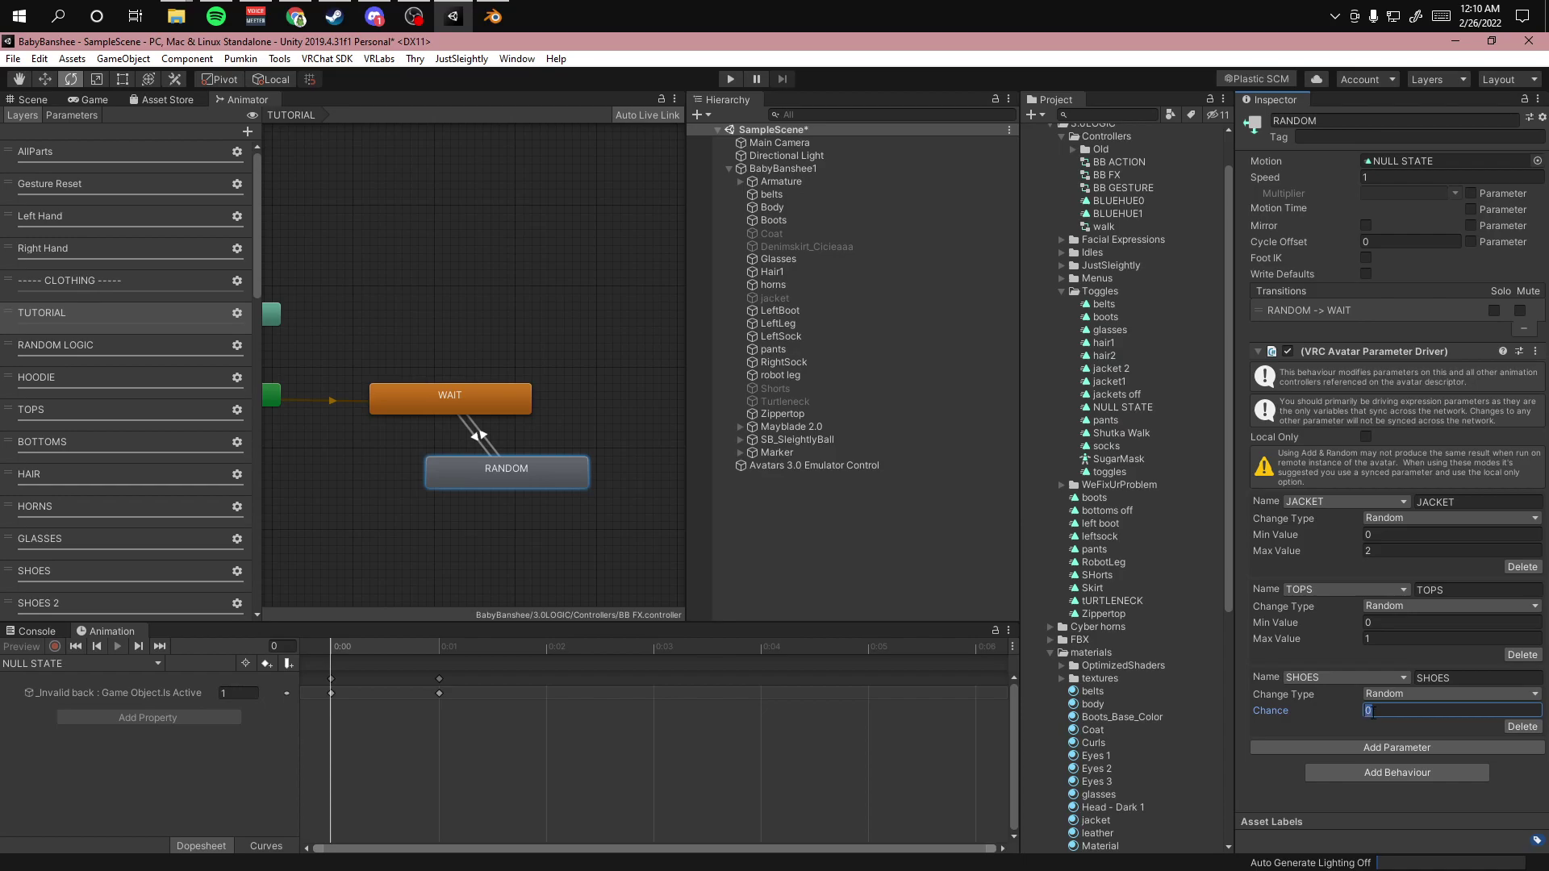
key(BackSpace)
click(1318, 747)
- Drive BLUE HUE randomly from 0 to 1, then place the RANDOM node directly under WAIT
scroll(1394, 728, down, 2)
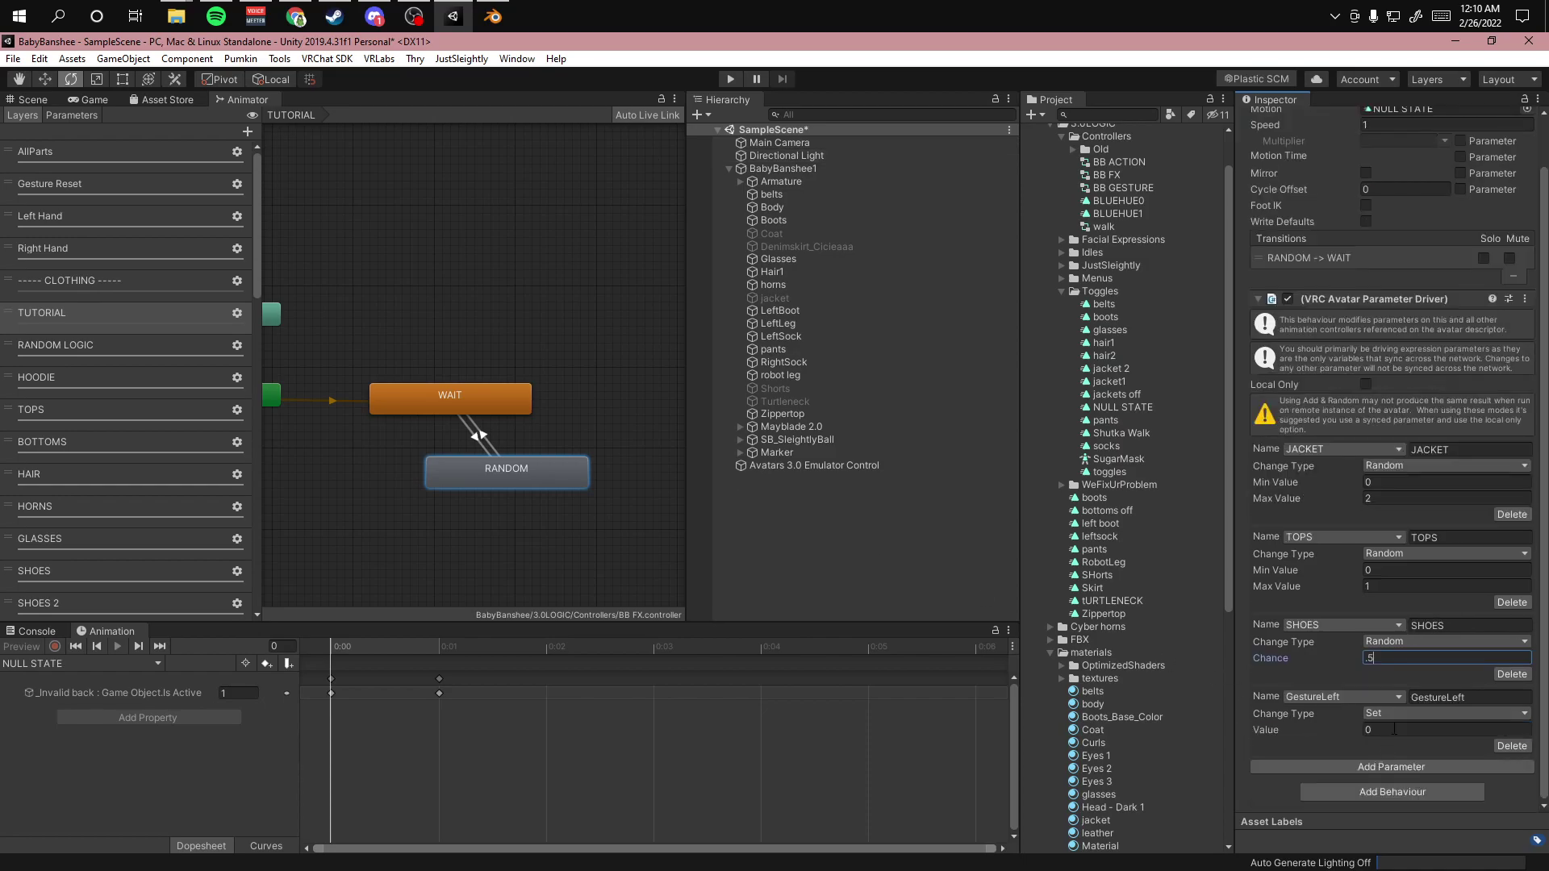
click(1362, 695)
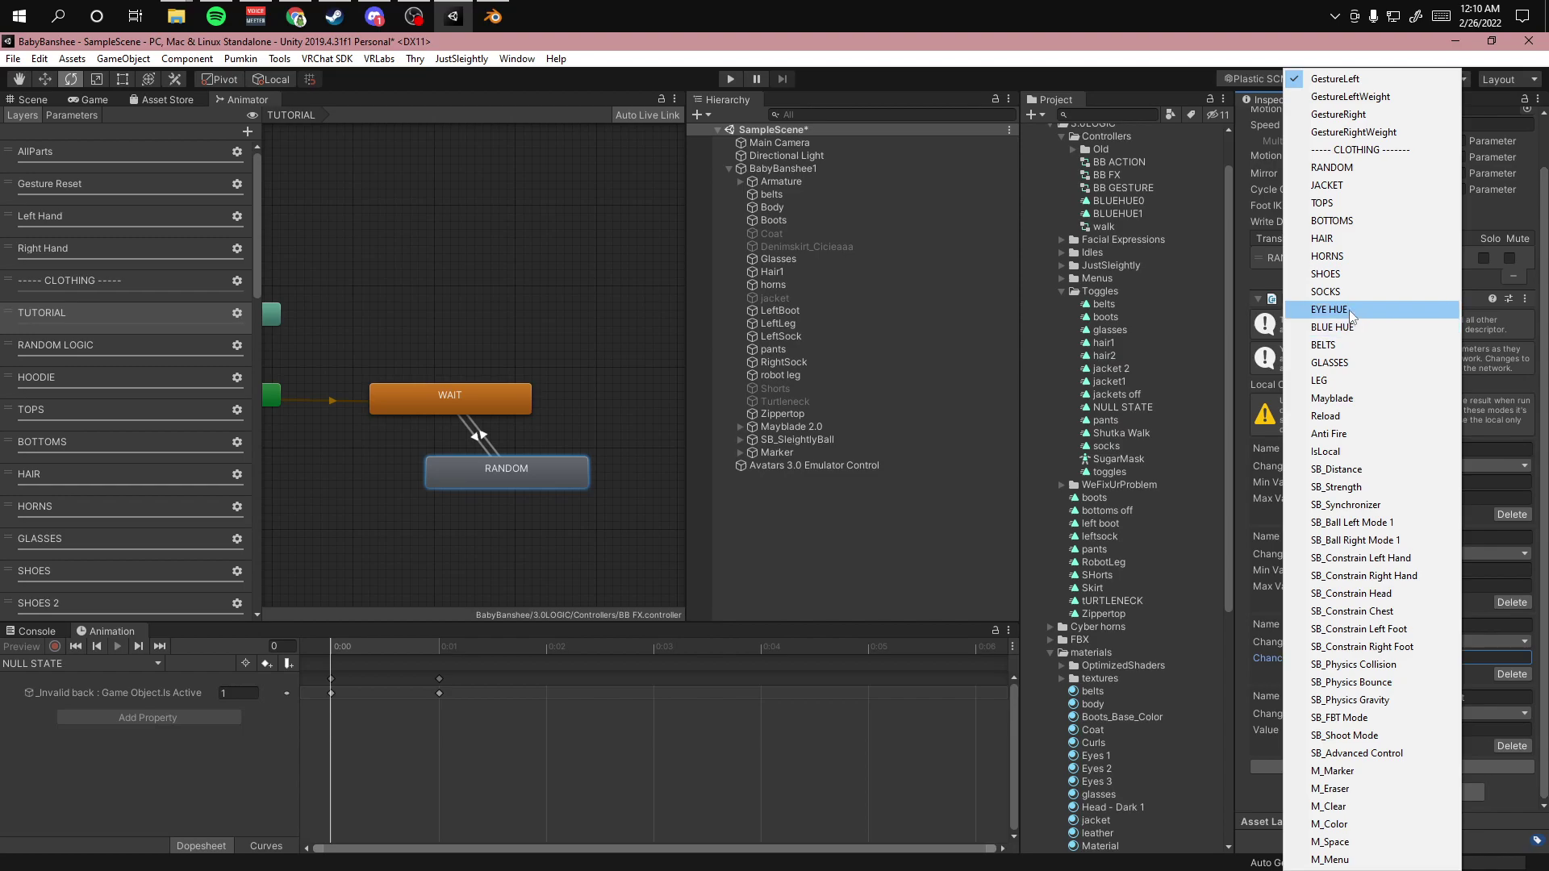
click(1333, 327)
click(1375, 713)
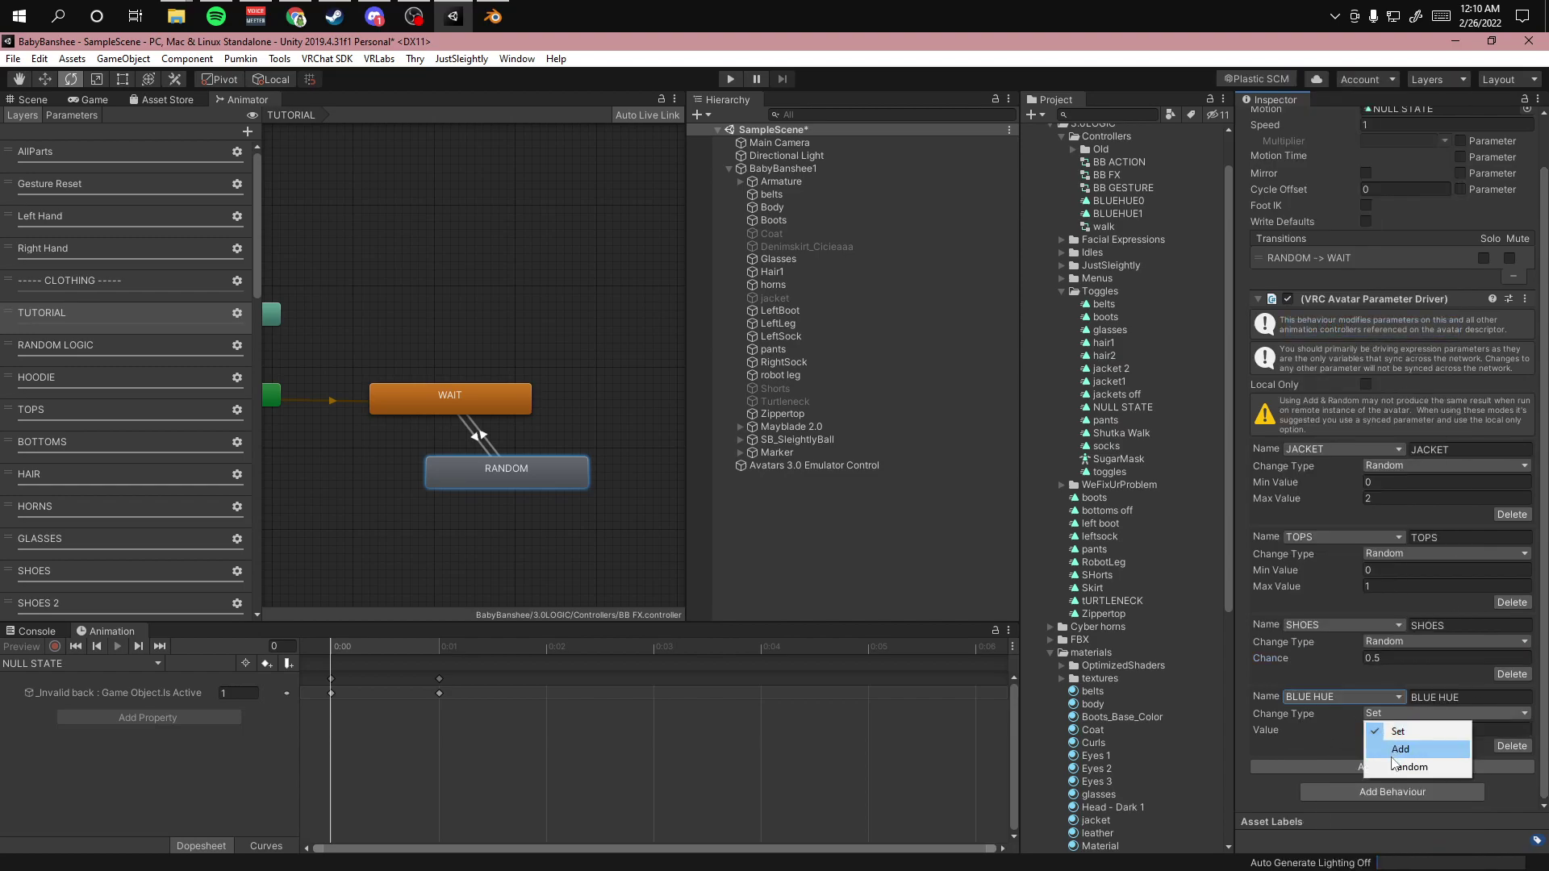
click(1408, 767)
click(1277, 729)
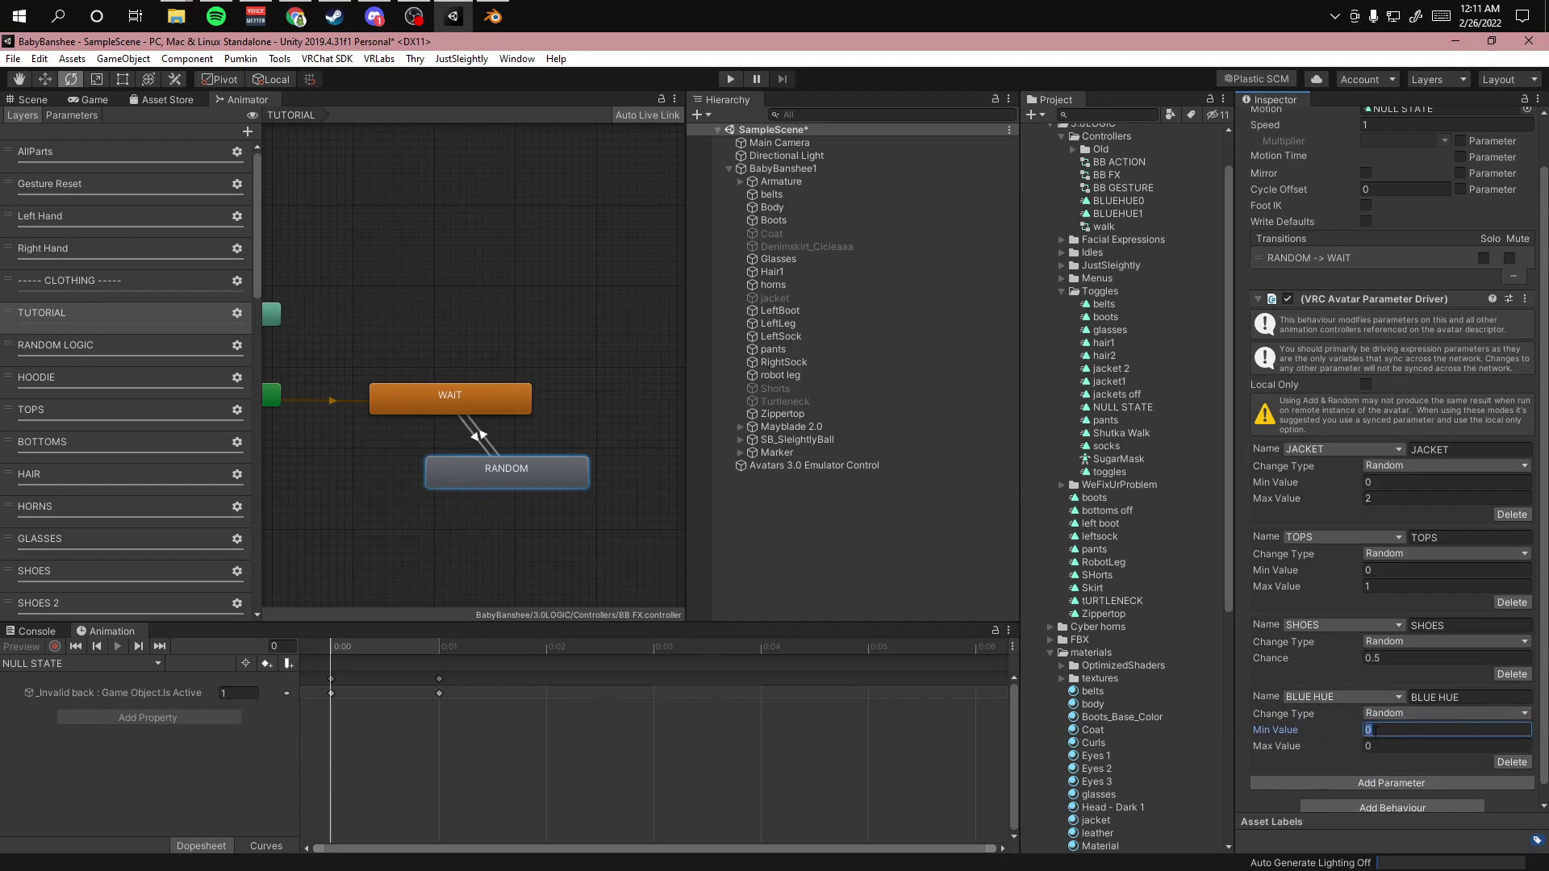
key(Tab)
text(10)
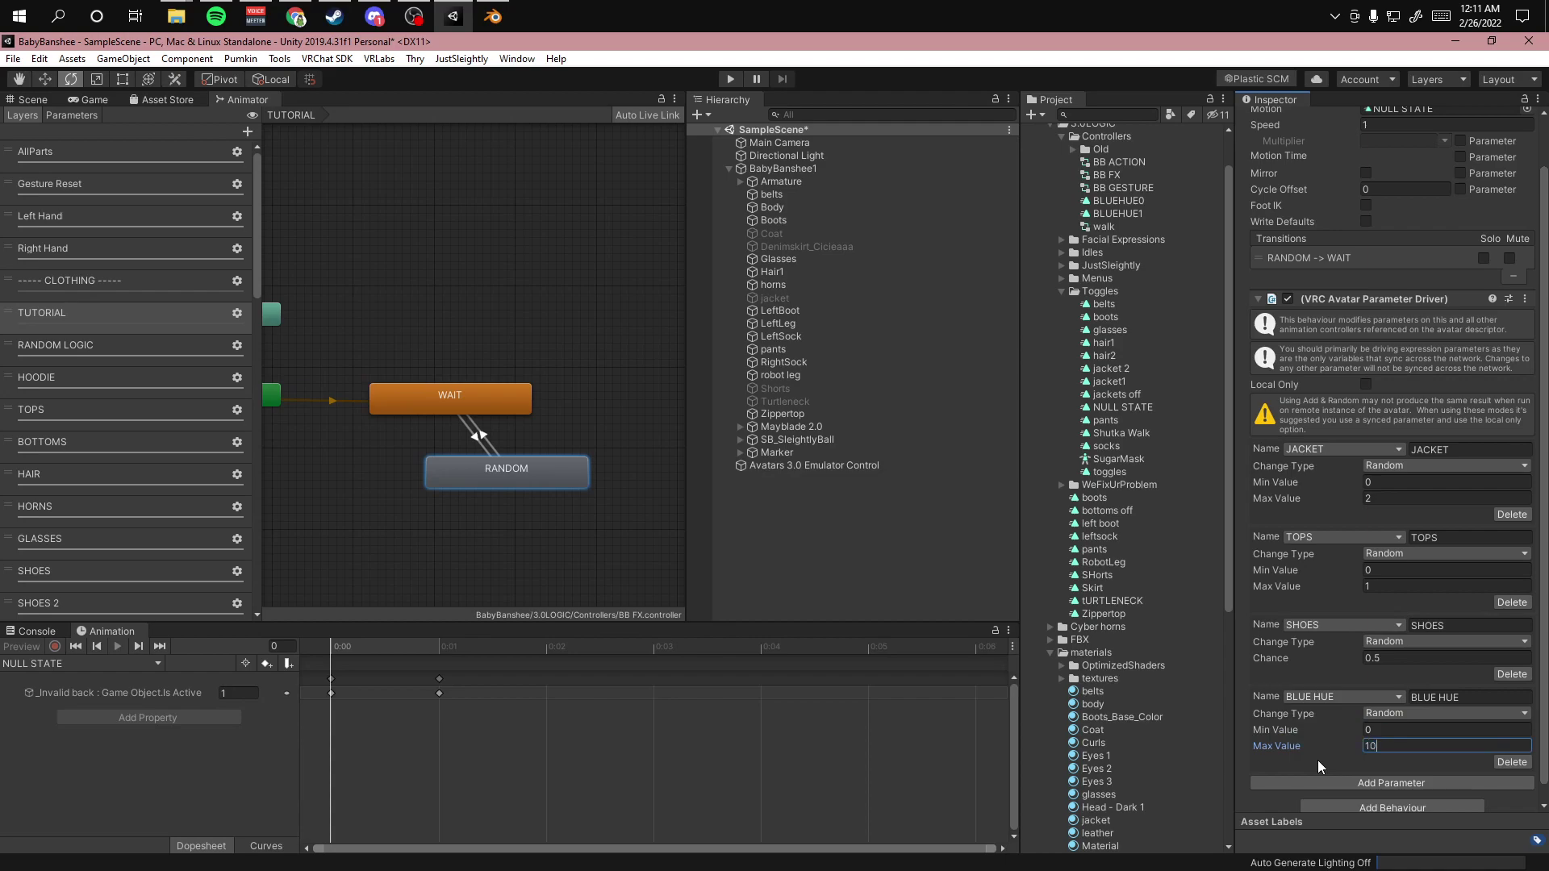
key(BackSpace)
scroll(1371, 763, down, 1)
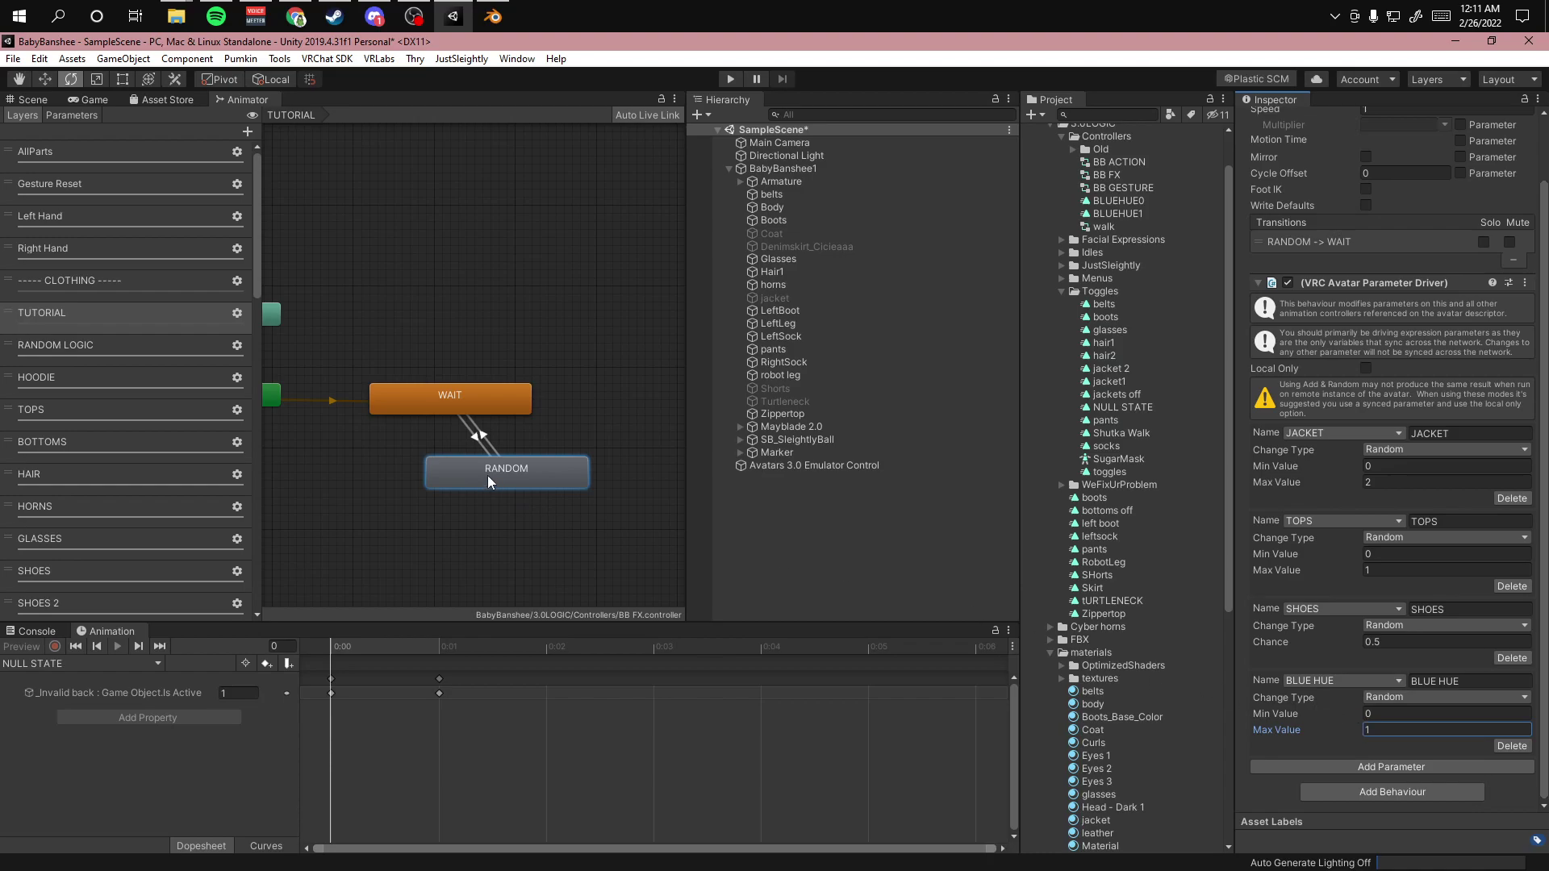
drag(487, 477, 432, 473)
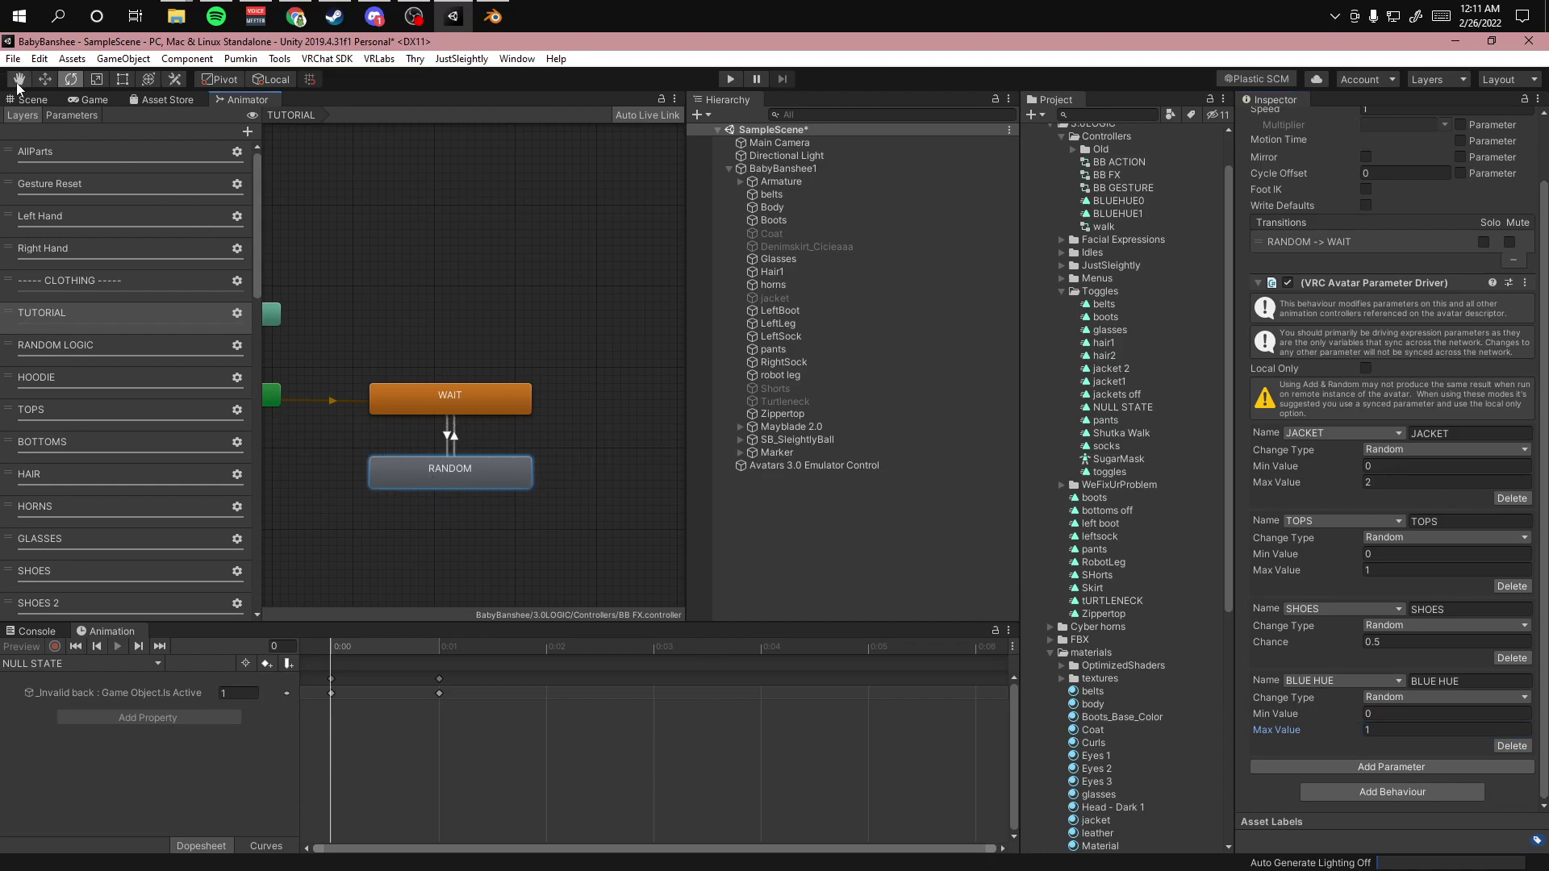
- Show the avatar in the Scene view and inspect the BB JACKET, BB COLORS and BB CLOTHING menus
click(30, 104)
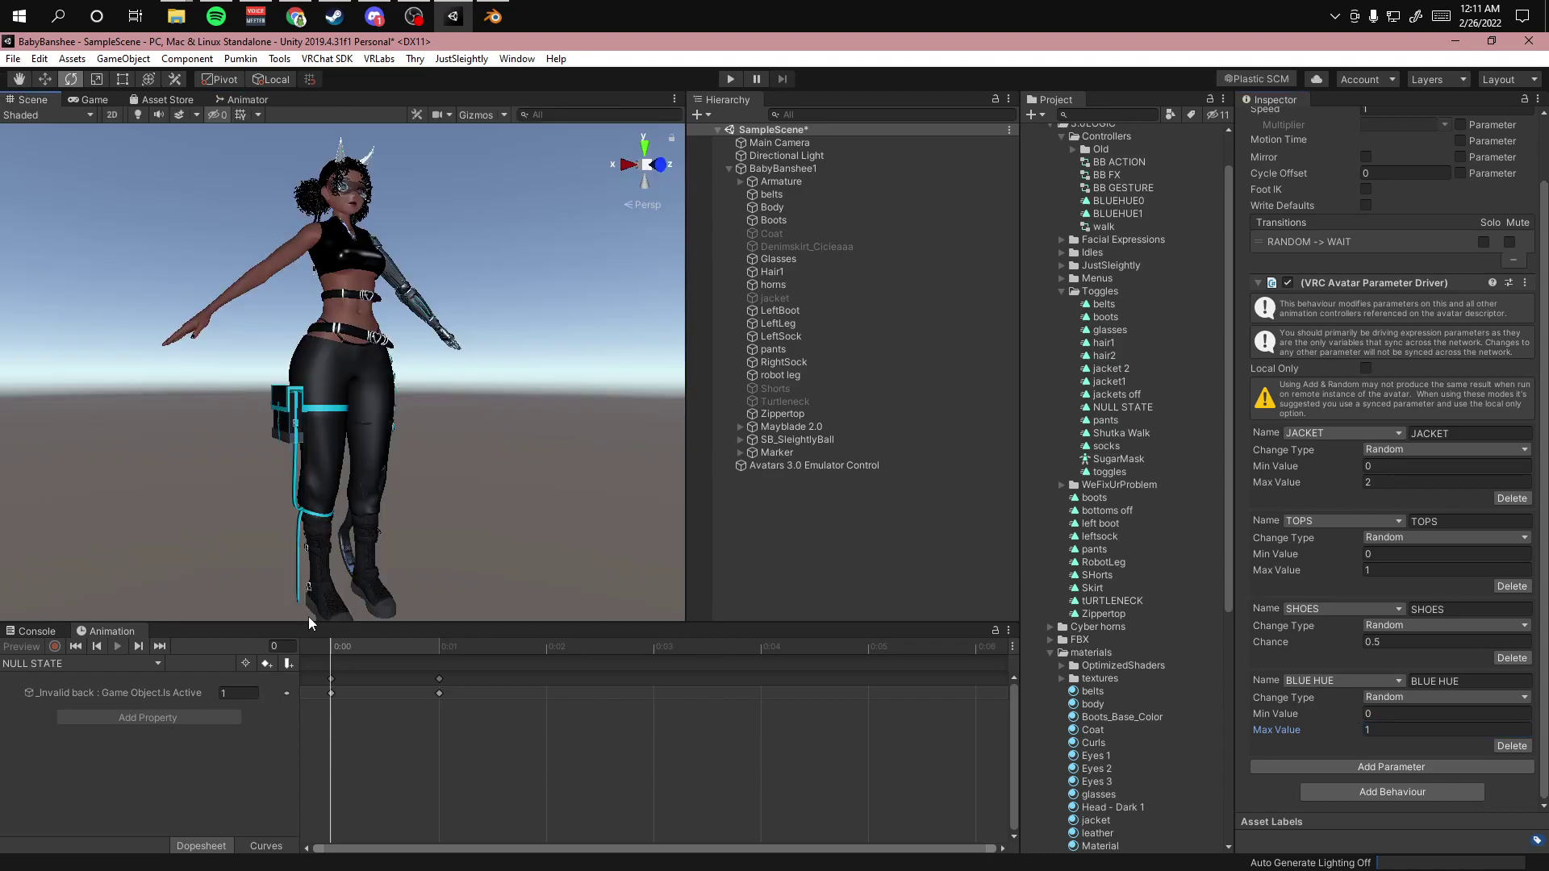
click(10, 634)
scroll(1136, 297, up, 2)
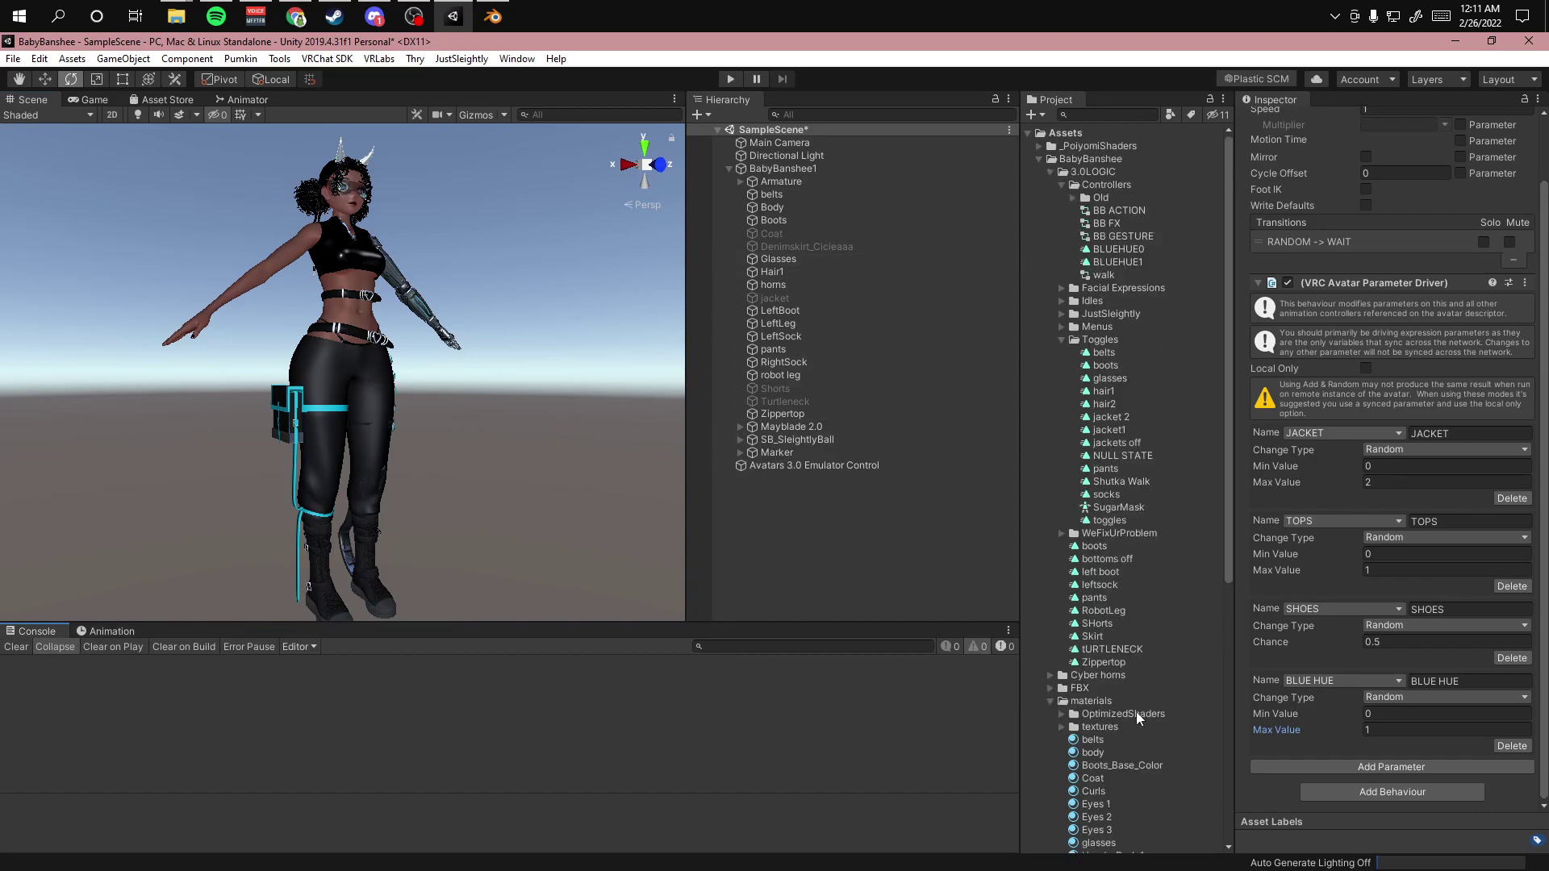
click(1059, 326)
click(1120, 403)
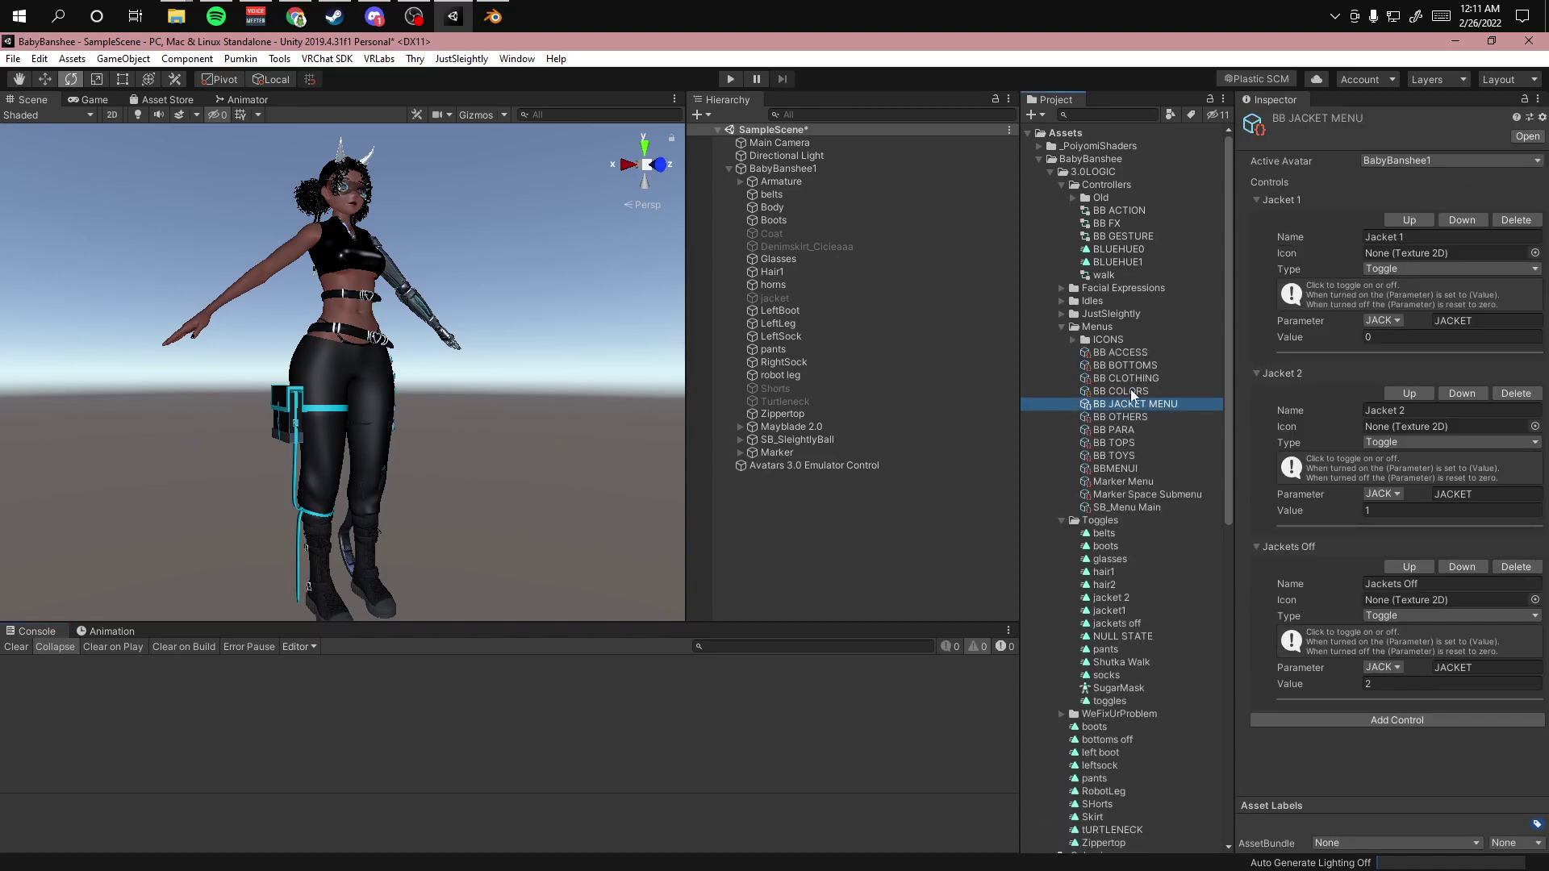
click(1130, 390)
click(1128, 378)
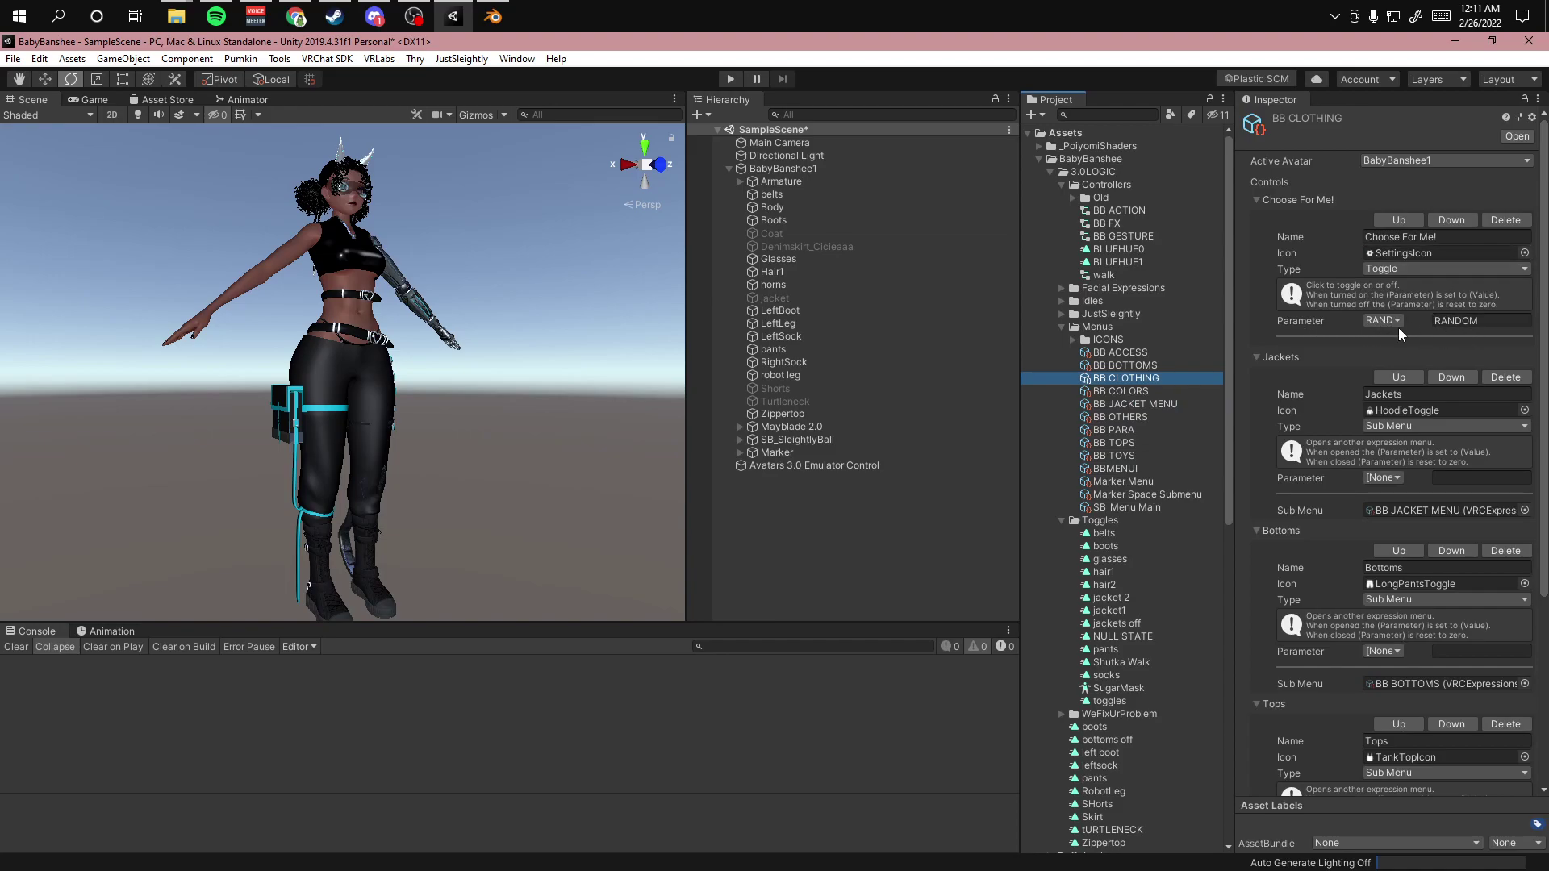
- Select the RANDOM LOGIC layer in the Animator and enter Play mode from the Scene view
click(161, 99)
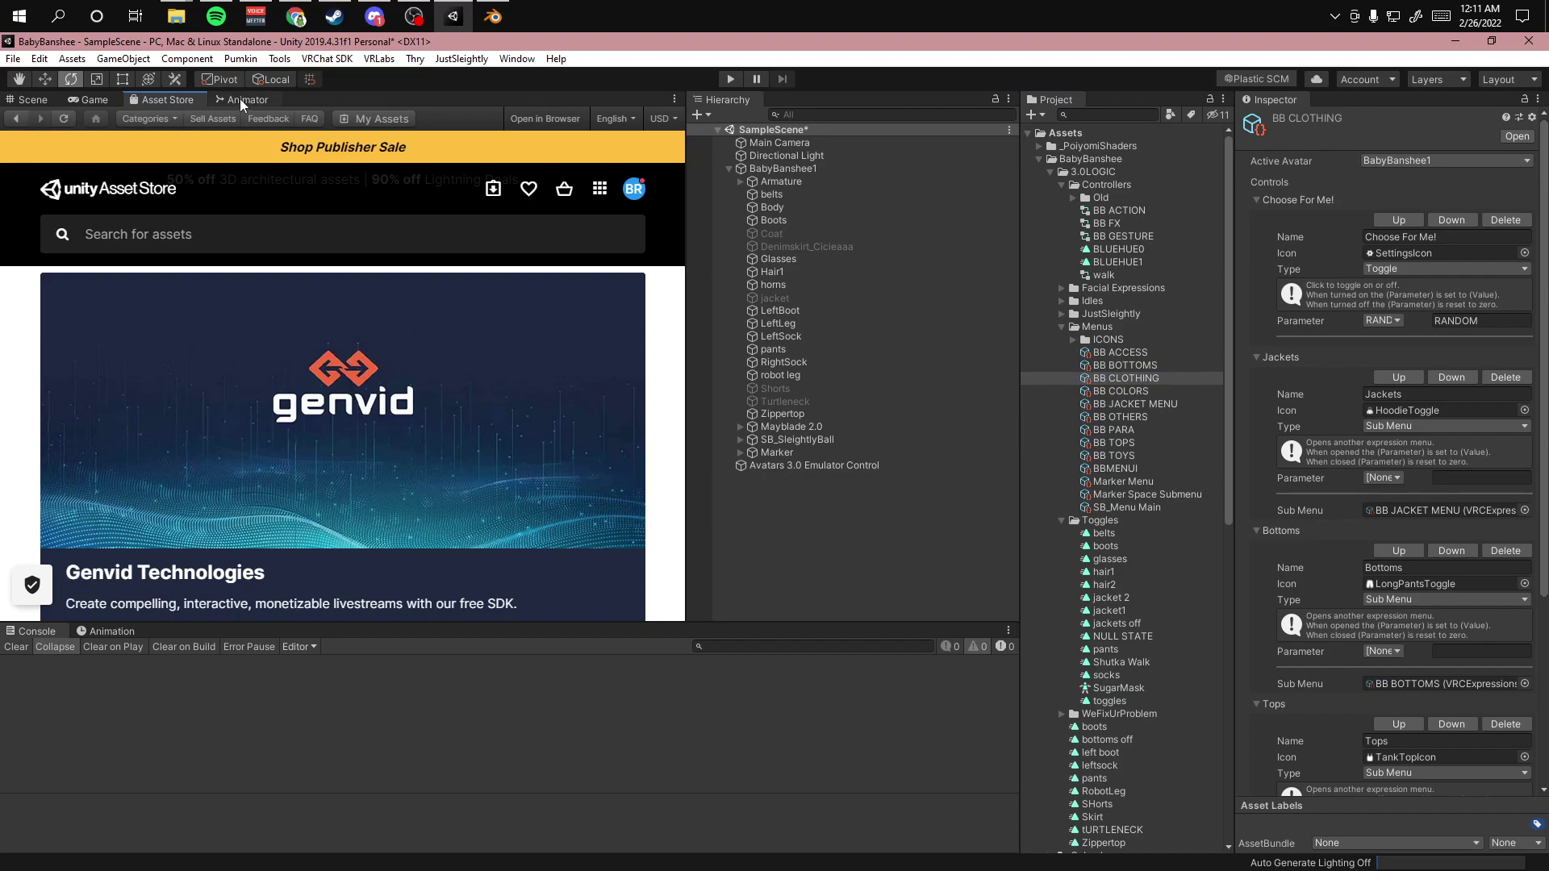
click(239, 100)
click(89, 345)
click(33, 99)
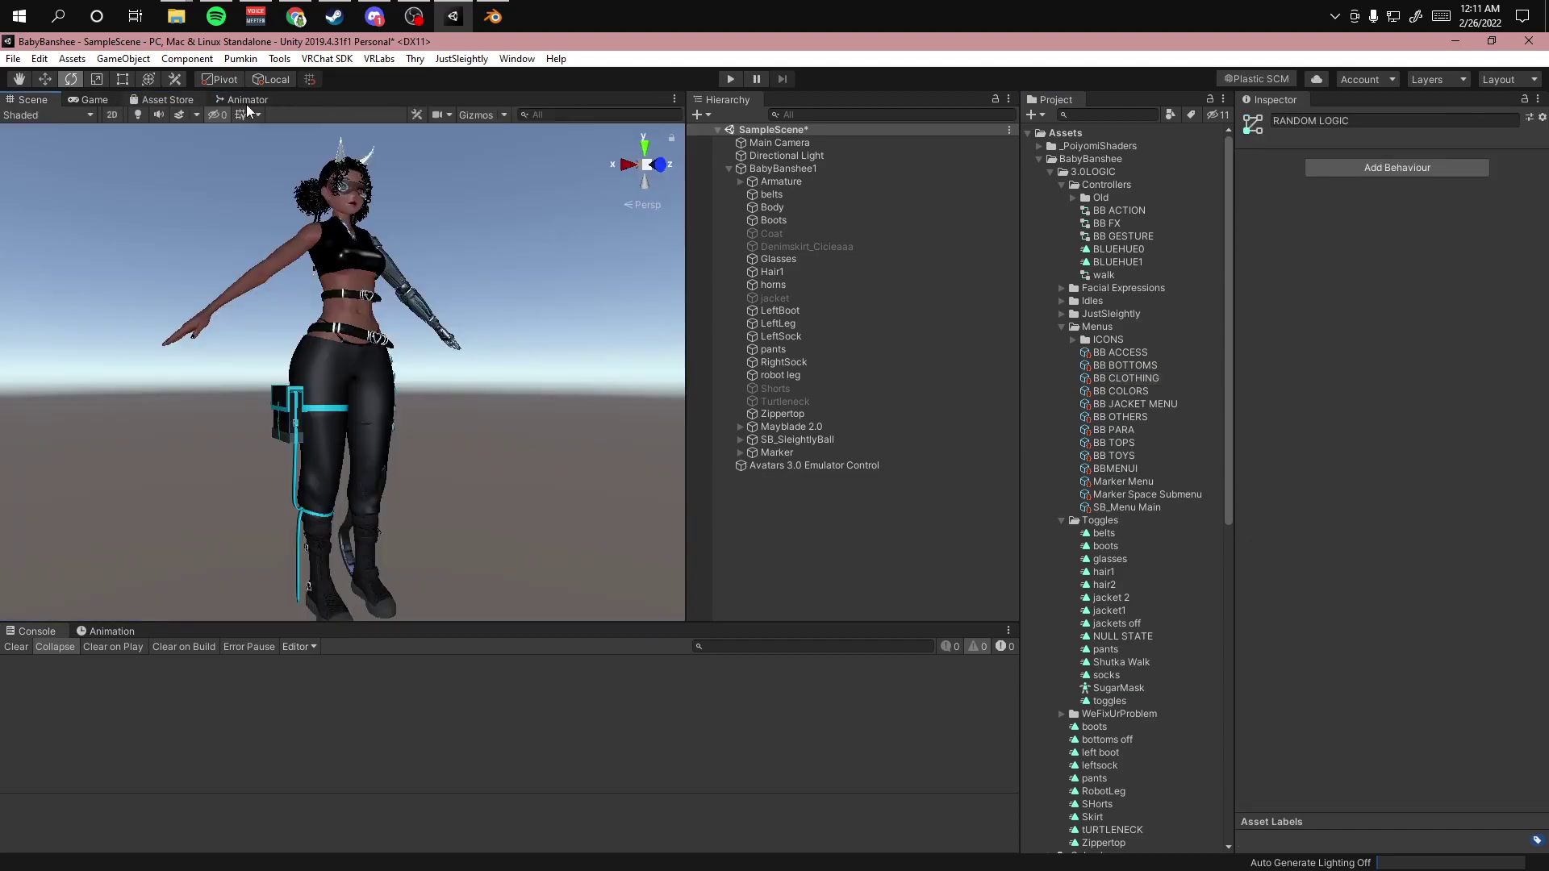
click(730, 79)
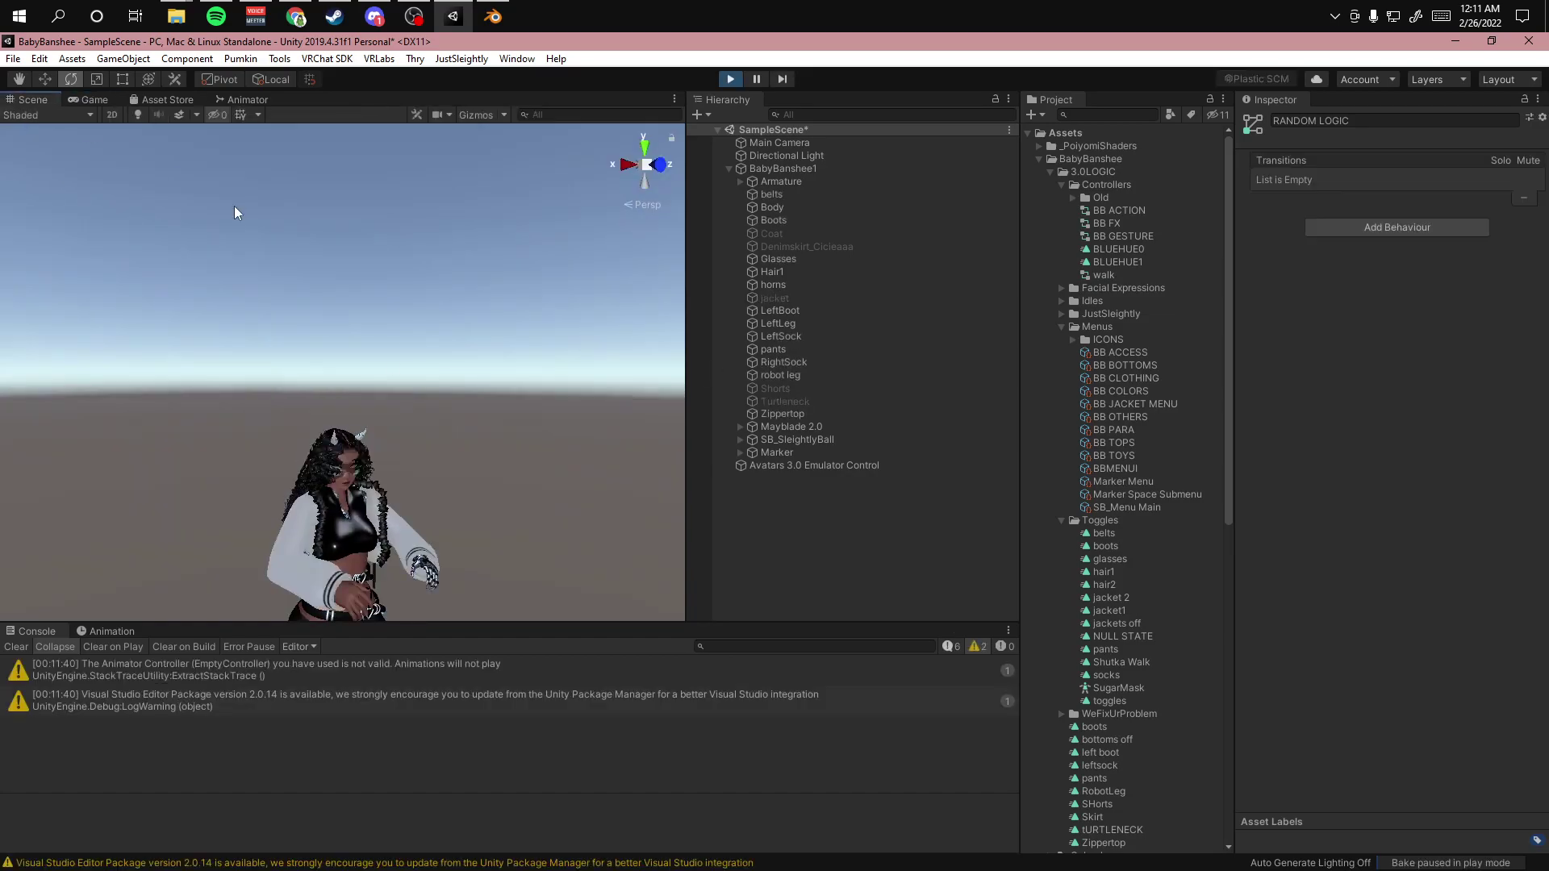
- Clear the Console, restart Play mode, and dock the Animator beside the Scene view
click(16, 646)
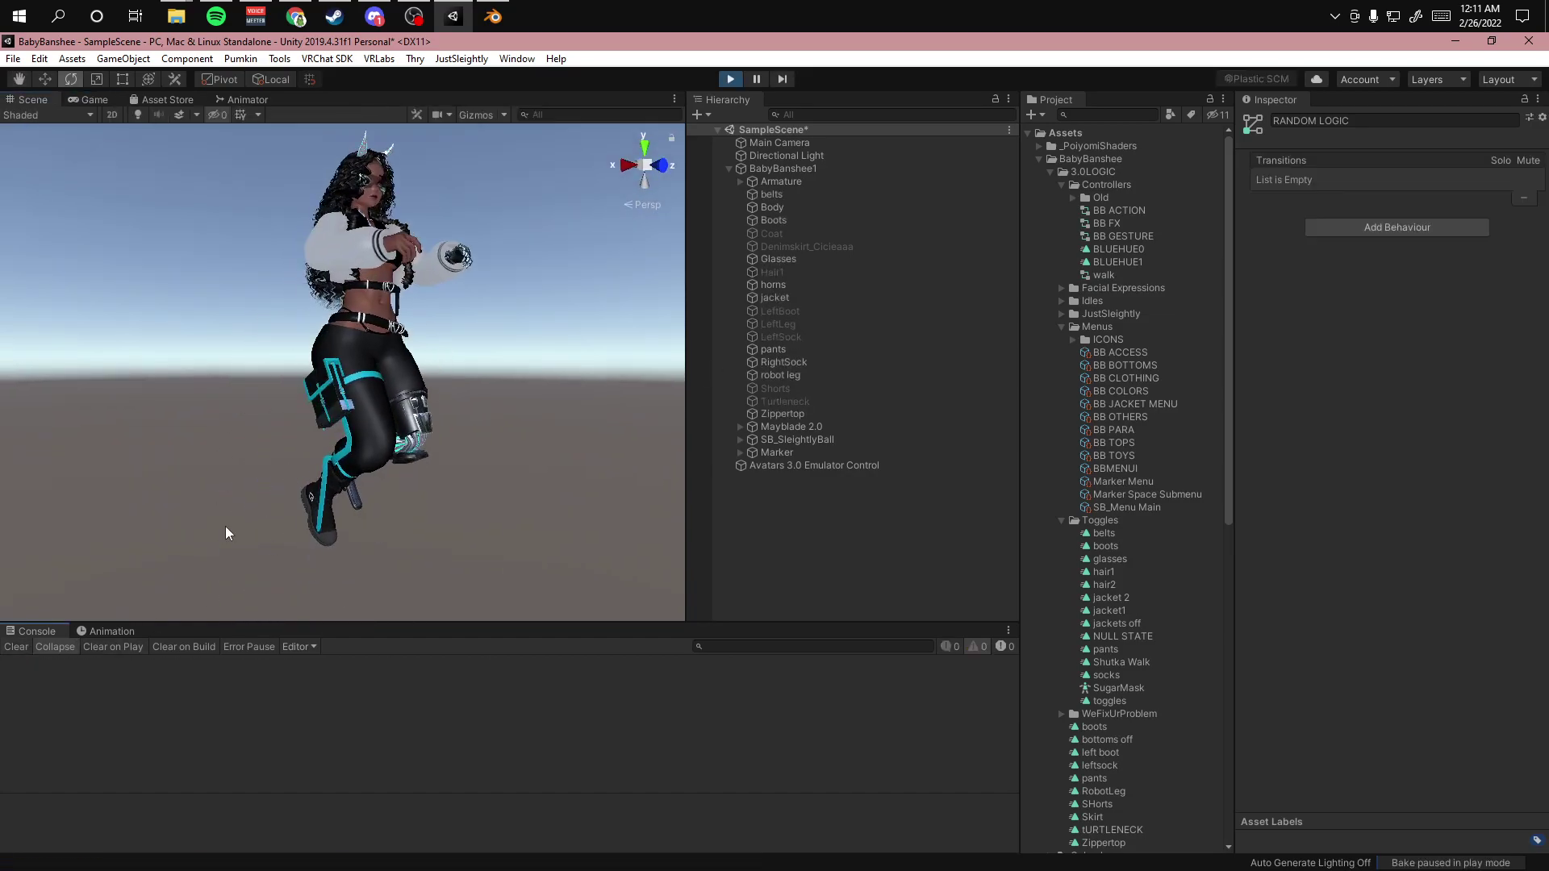
click(730, 79)
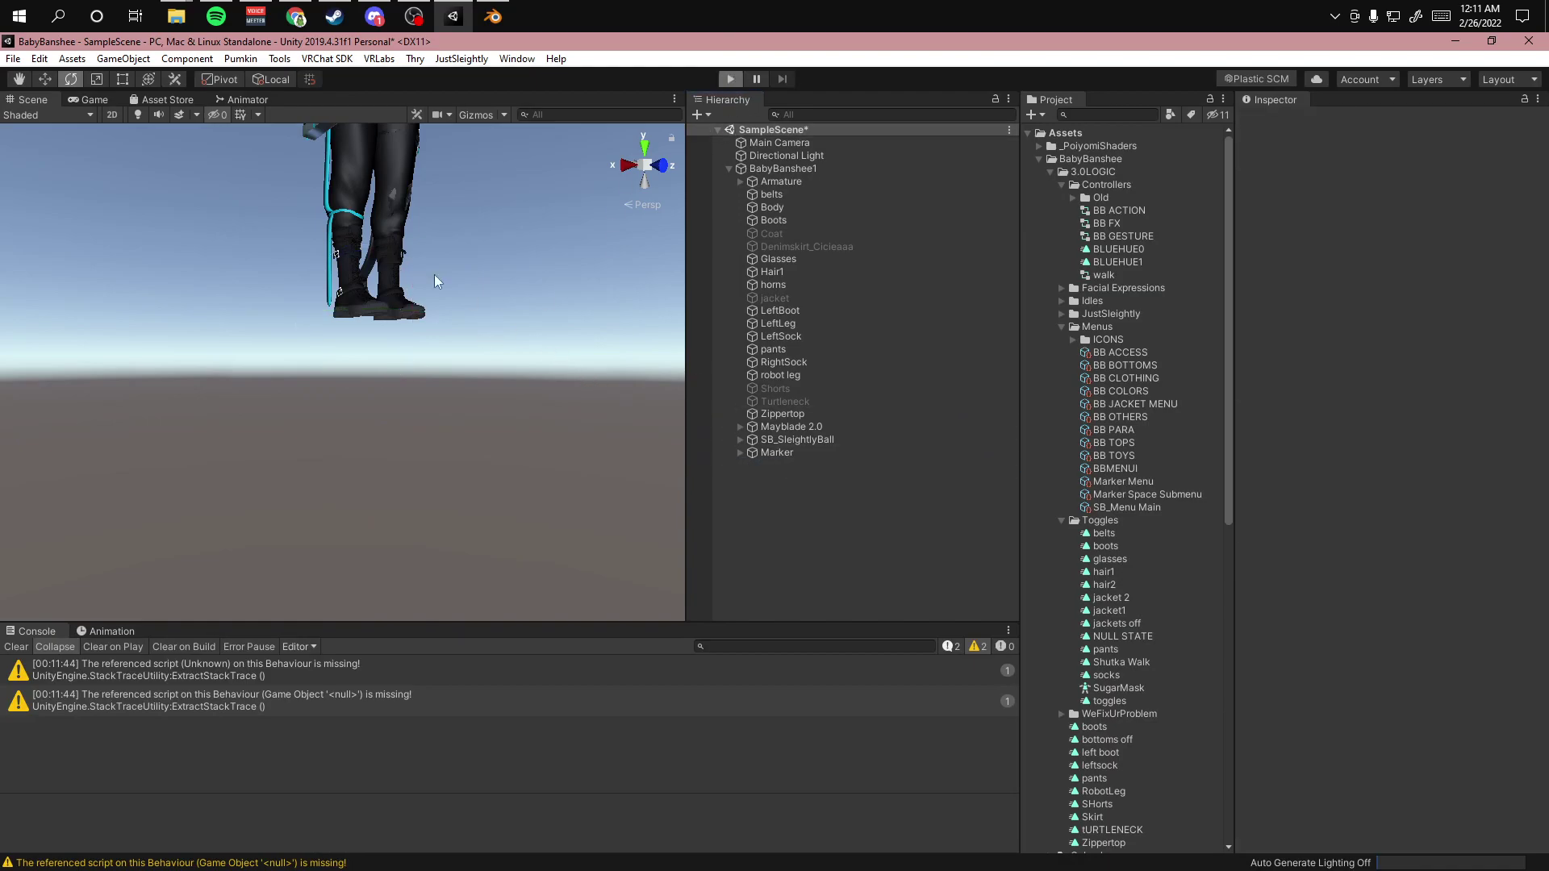
key(ctrl+p)
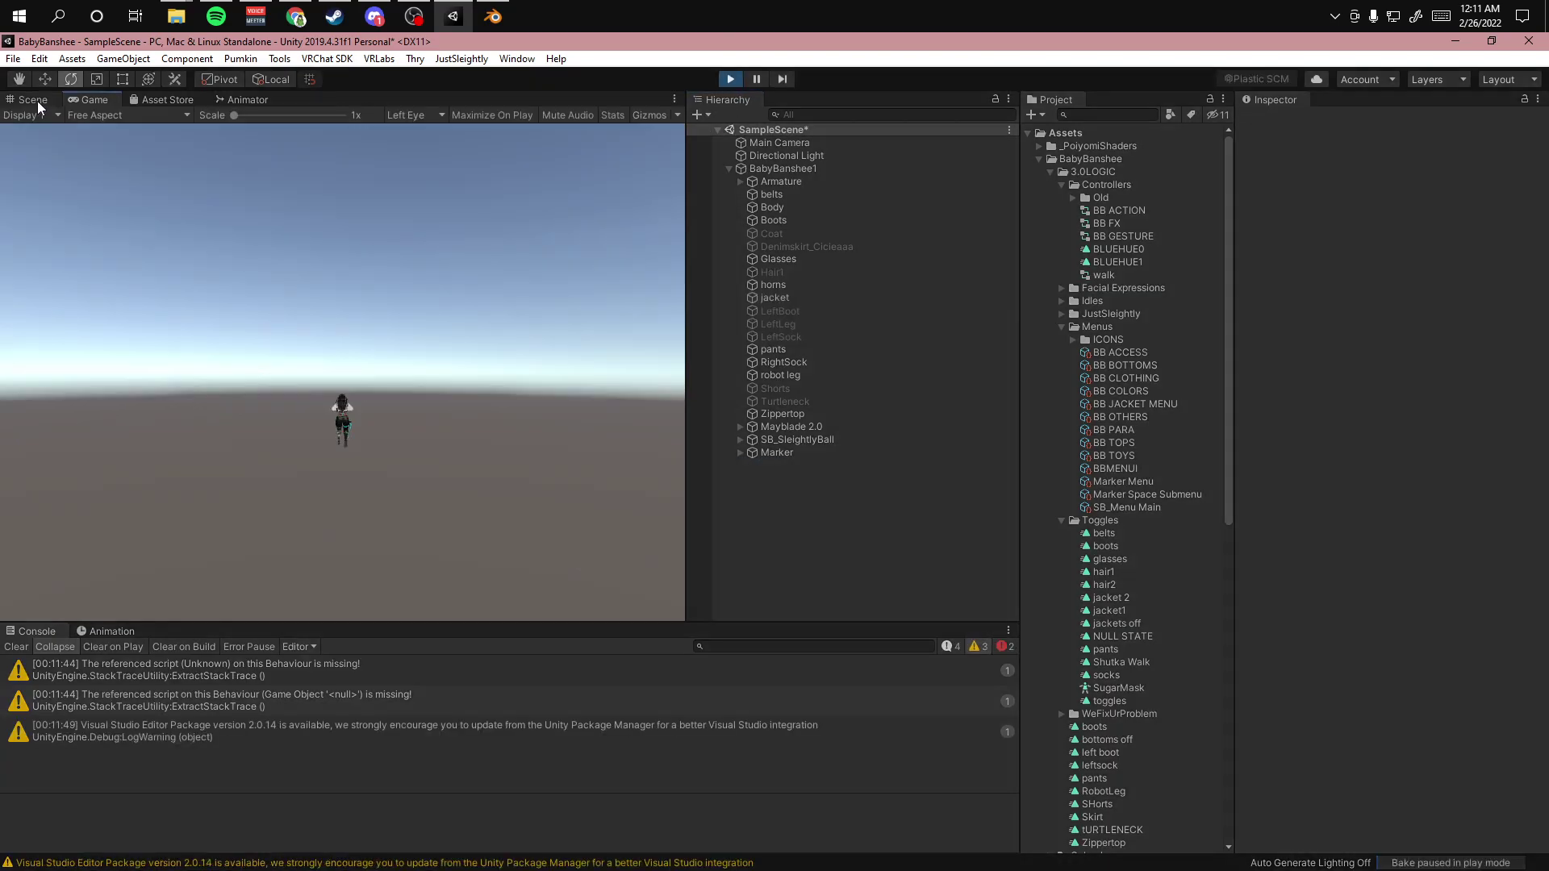
drag(253, 98, 491, 326)
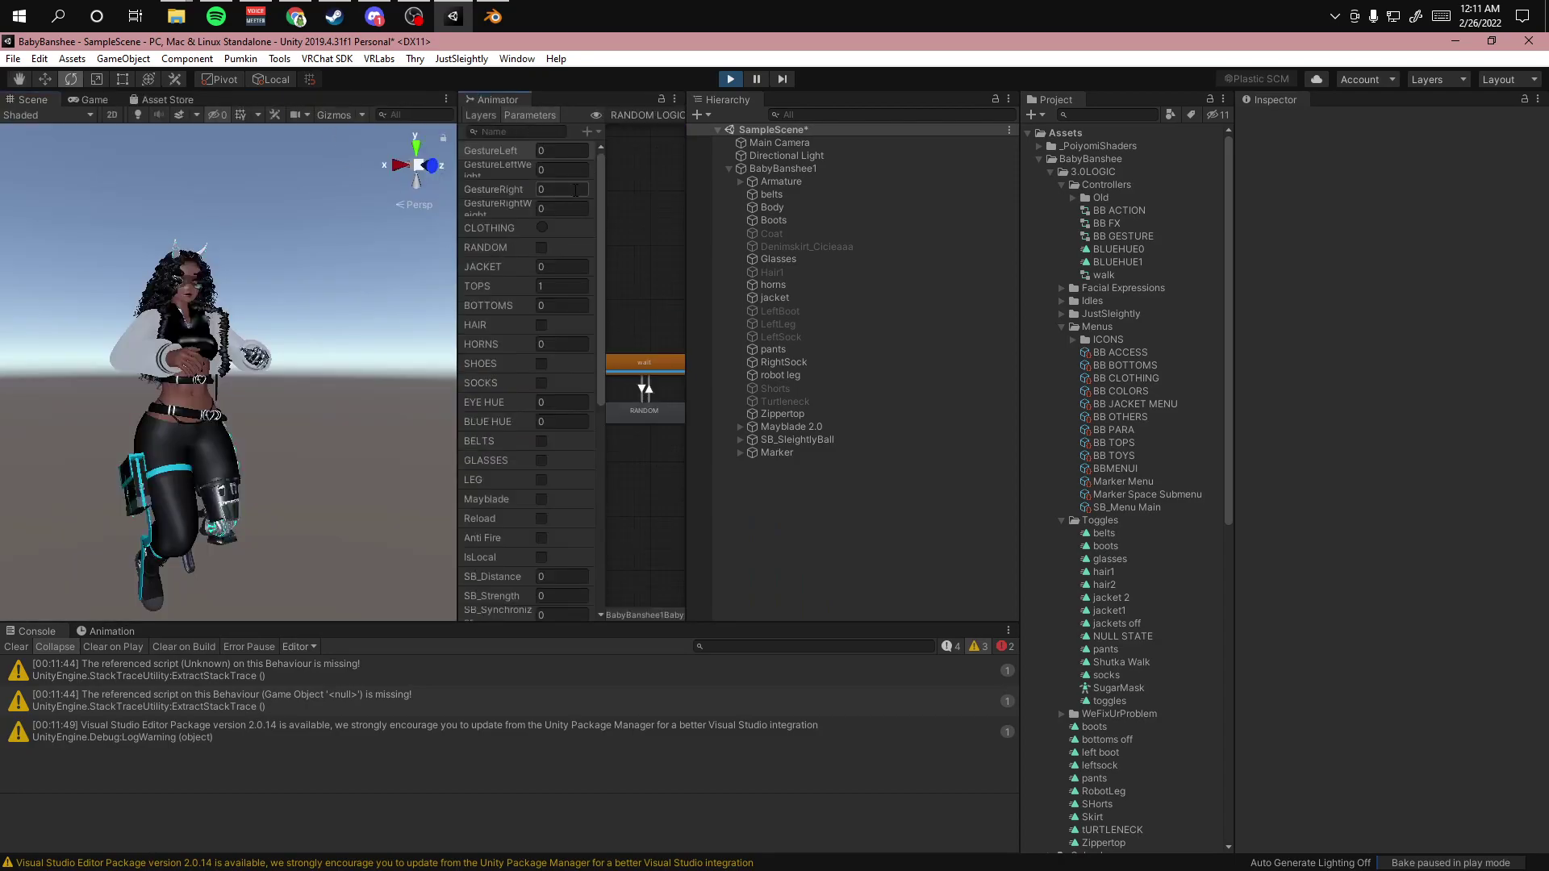
- Switch RANDOM on to randomize the outfit, inspect the driver, then switch RANDOM off
click(541, 247)
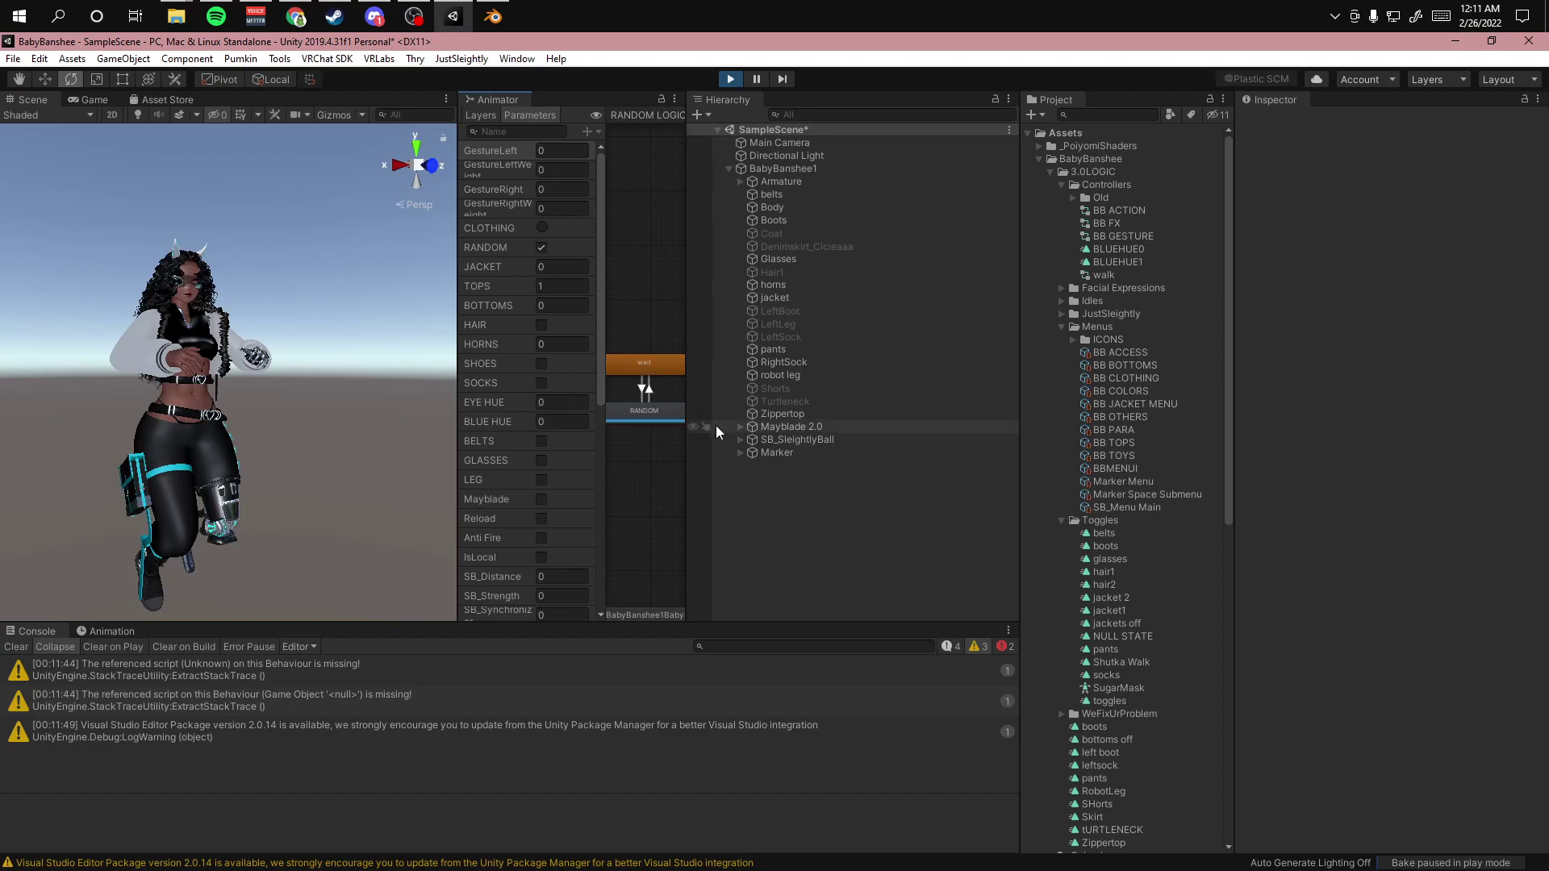
click(644, 410)
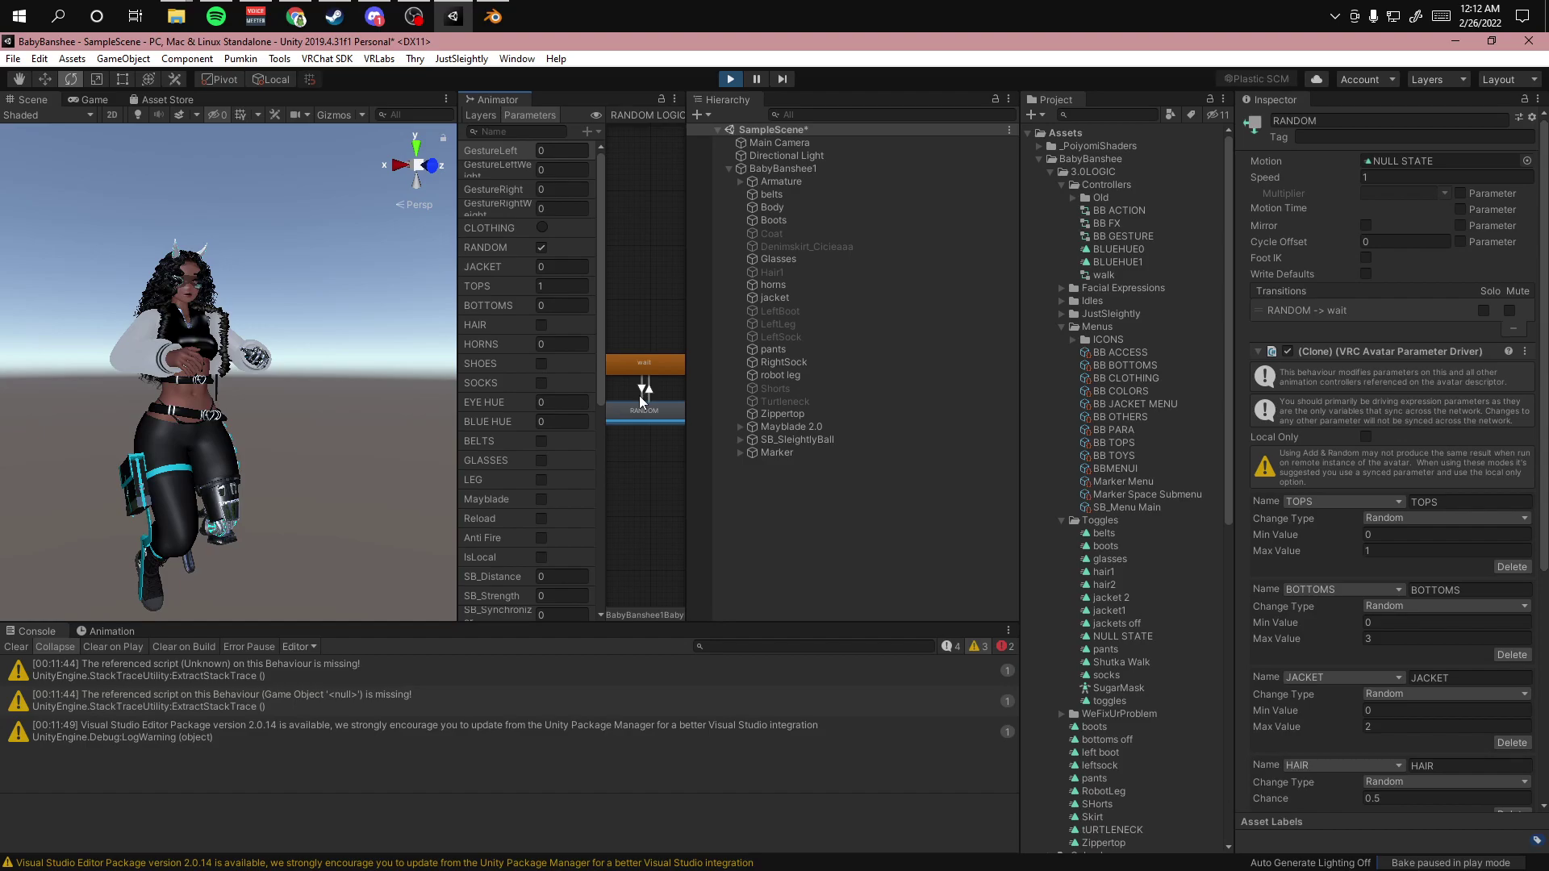
drag(687, 391, 817, 391)
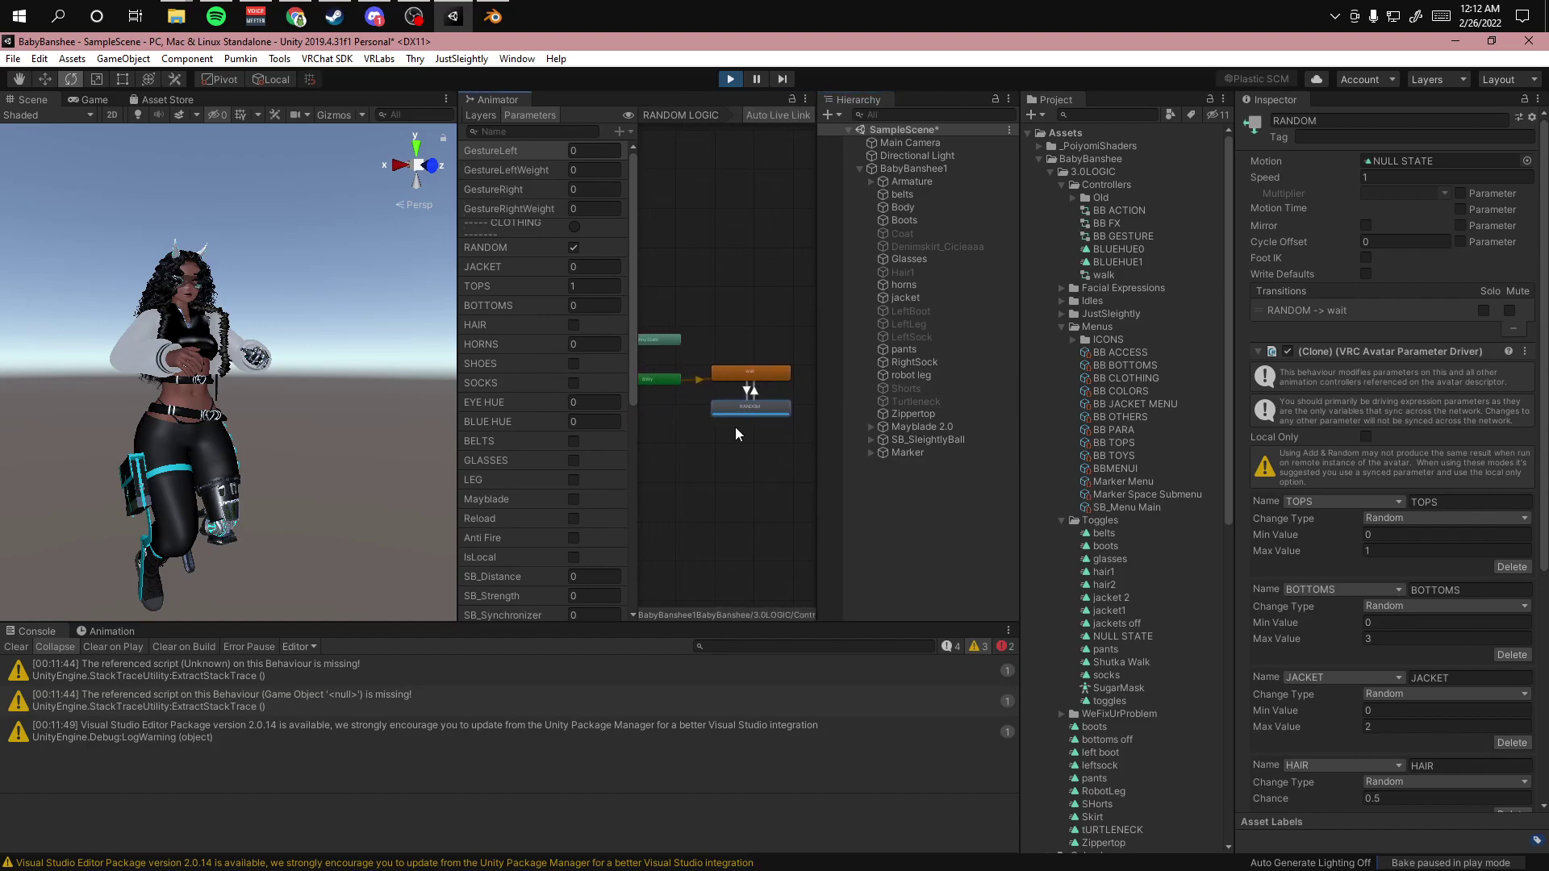
click(573, 247)
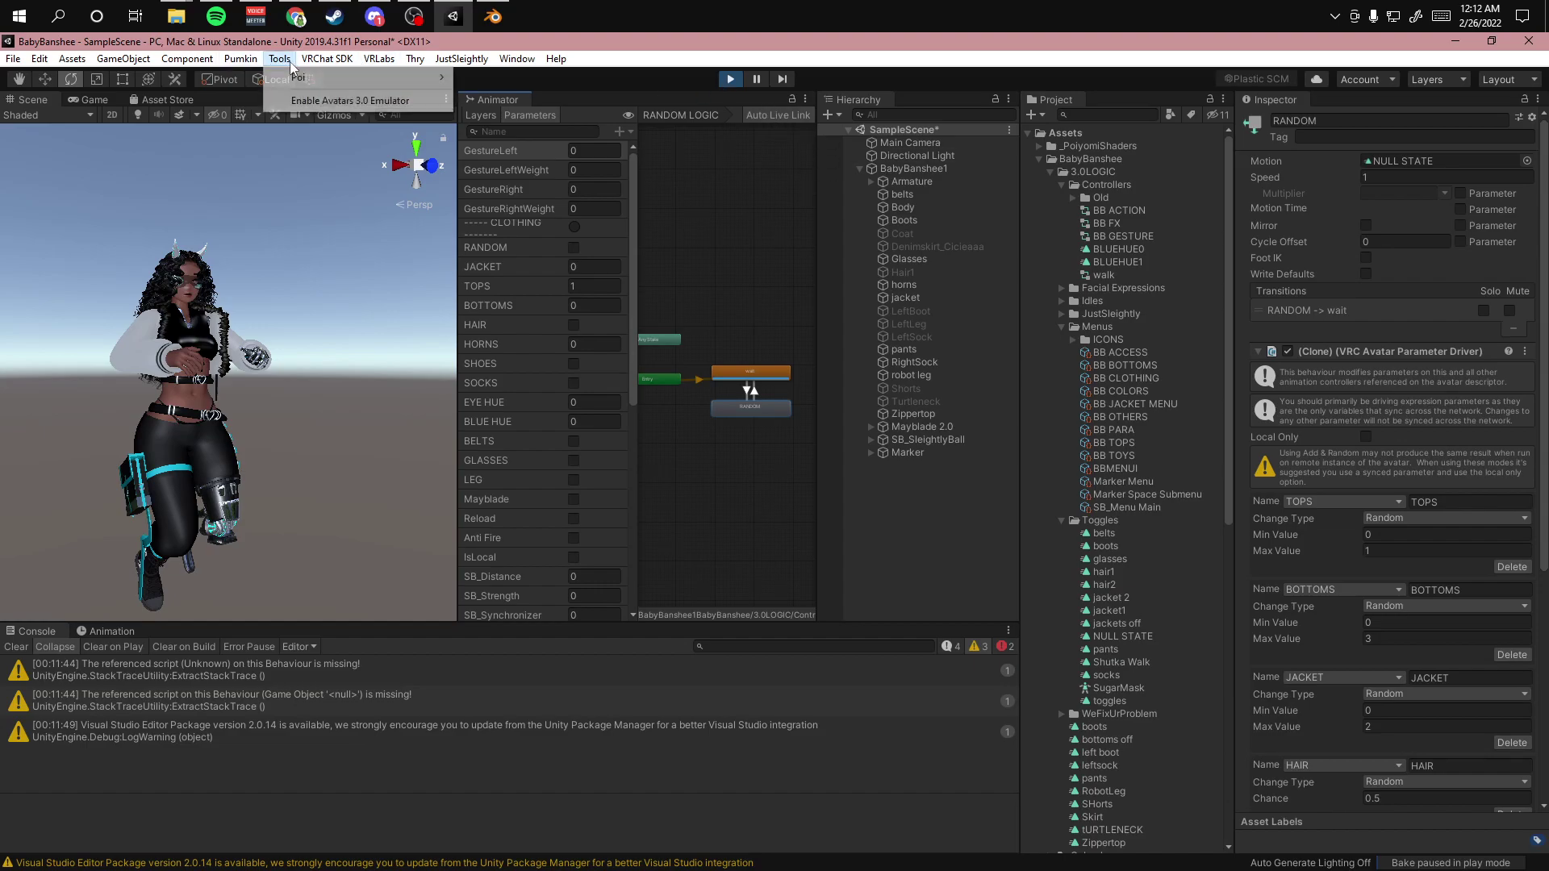
- Select BabyBanshee1, open the emulator's Clothing menu, and randomize the outfit with Choose For Me! several times
click(919, 170)
click(1337, 322)
click(1355, 319)
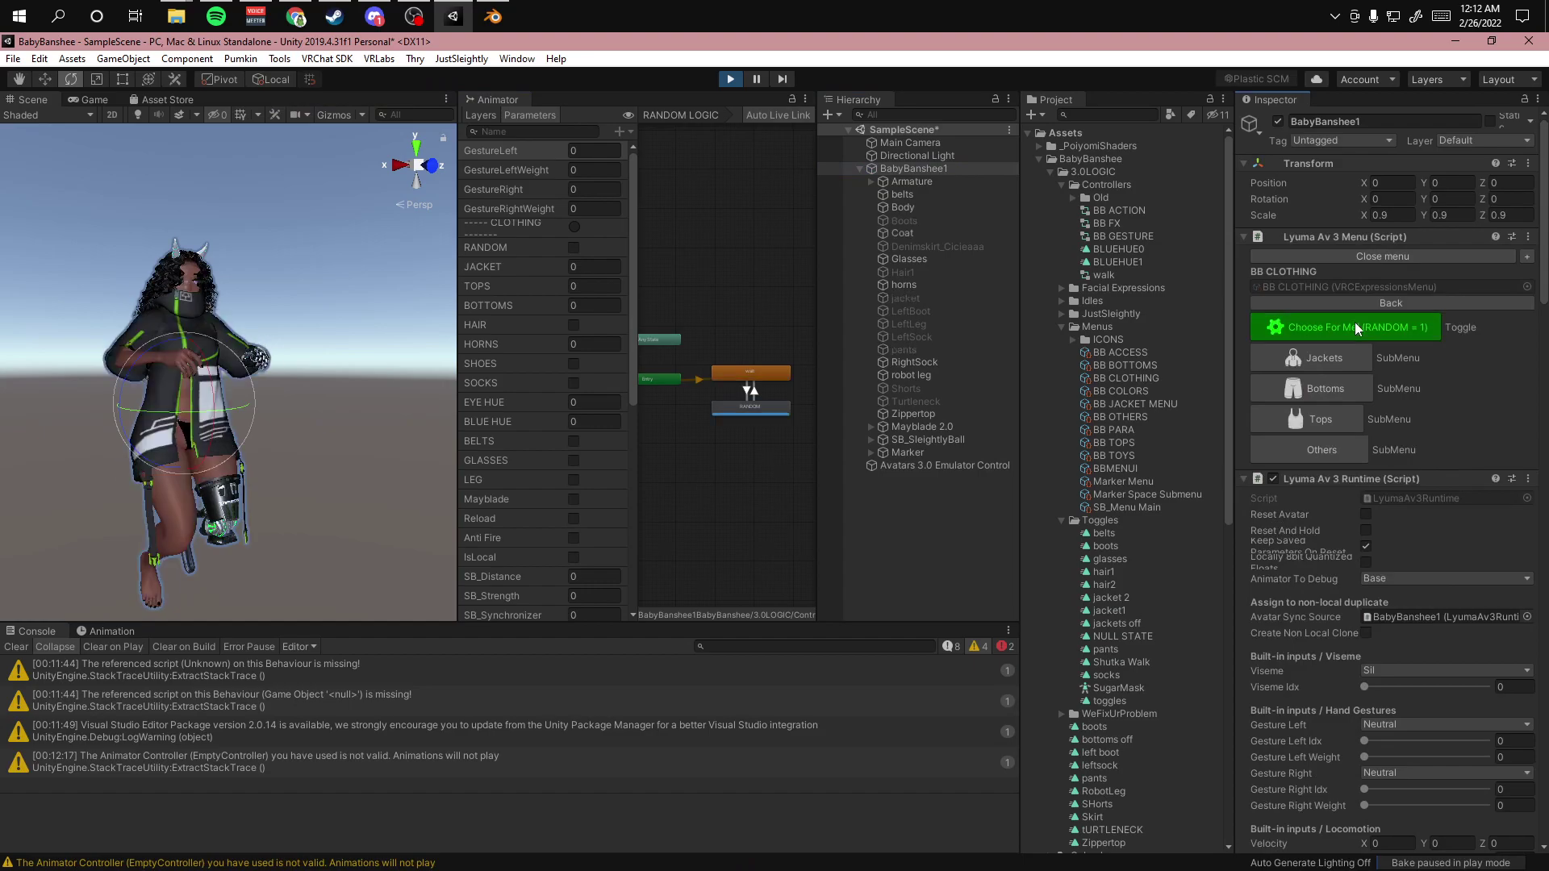
click(1353, 322)
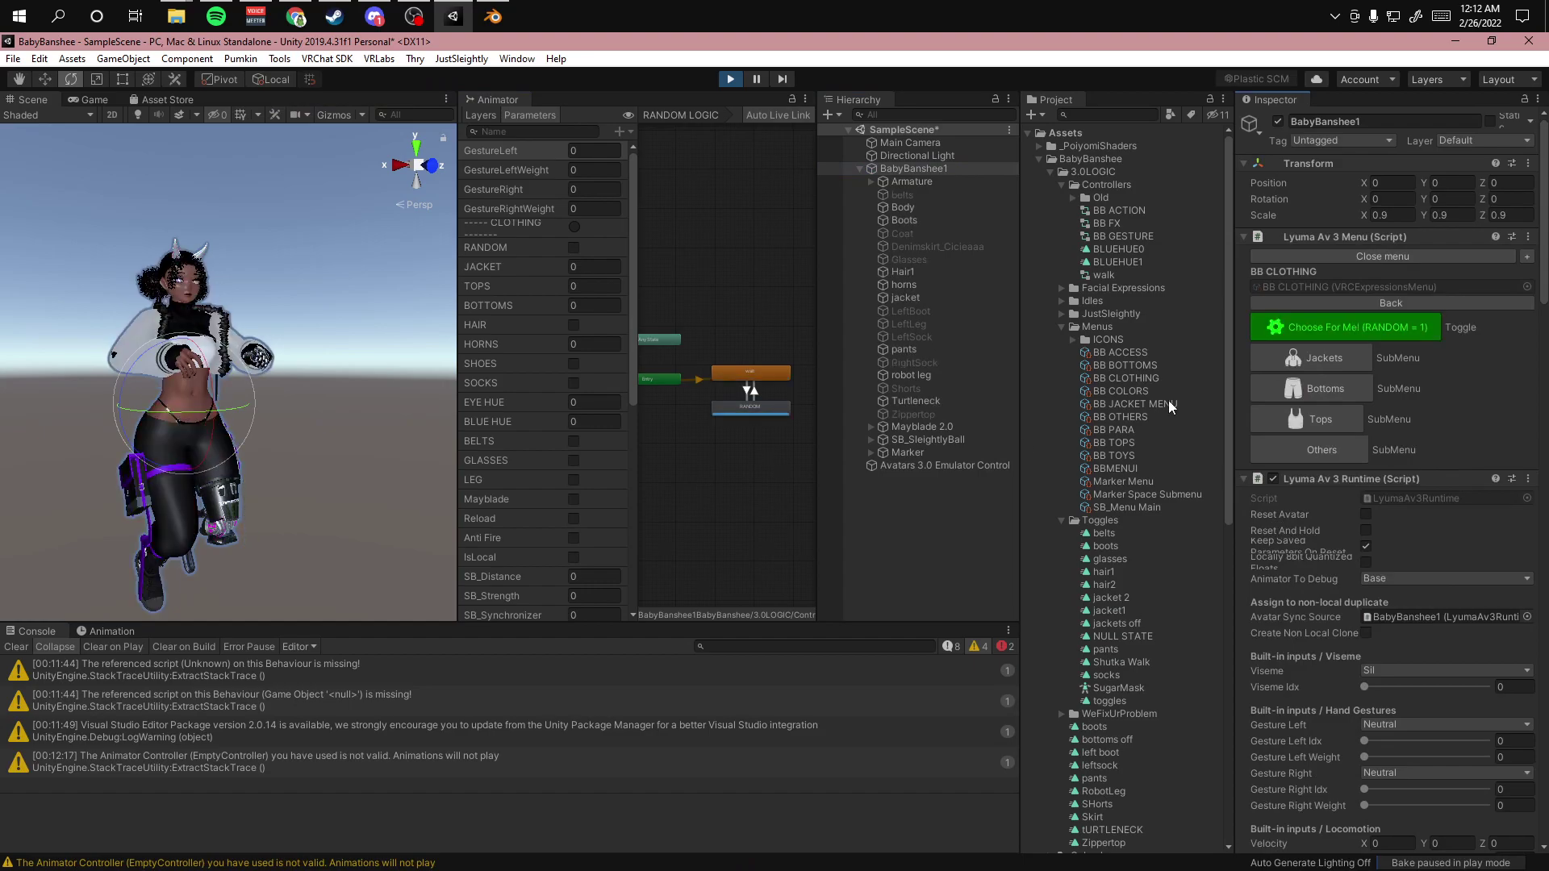
click(1334, 326)
alt+drag(341, 390, 209, 418)
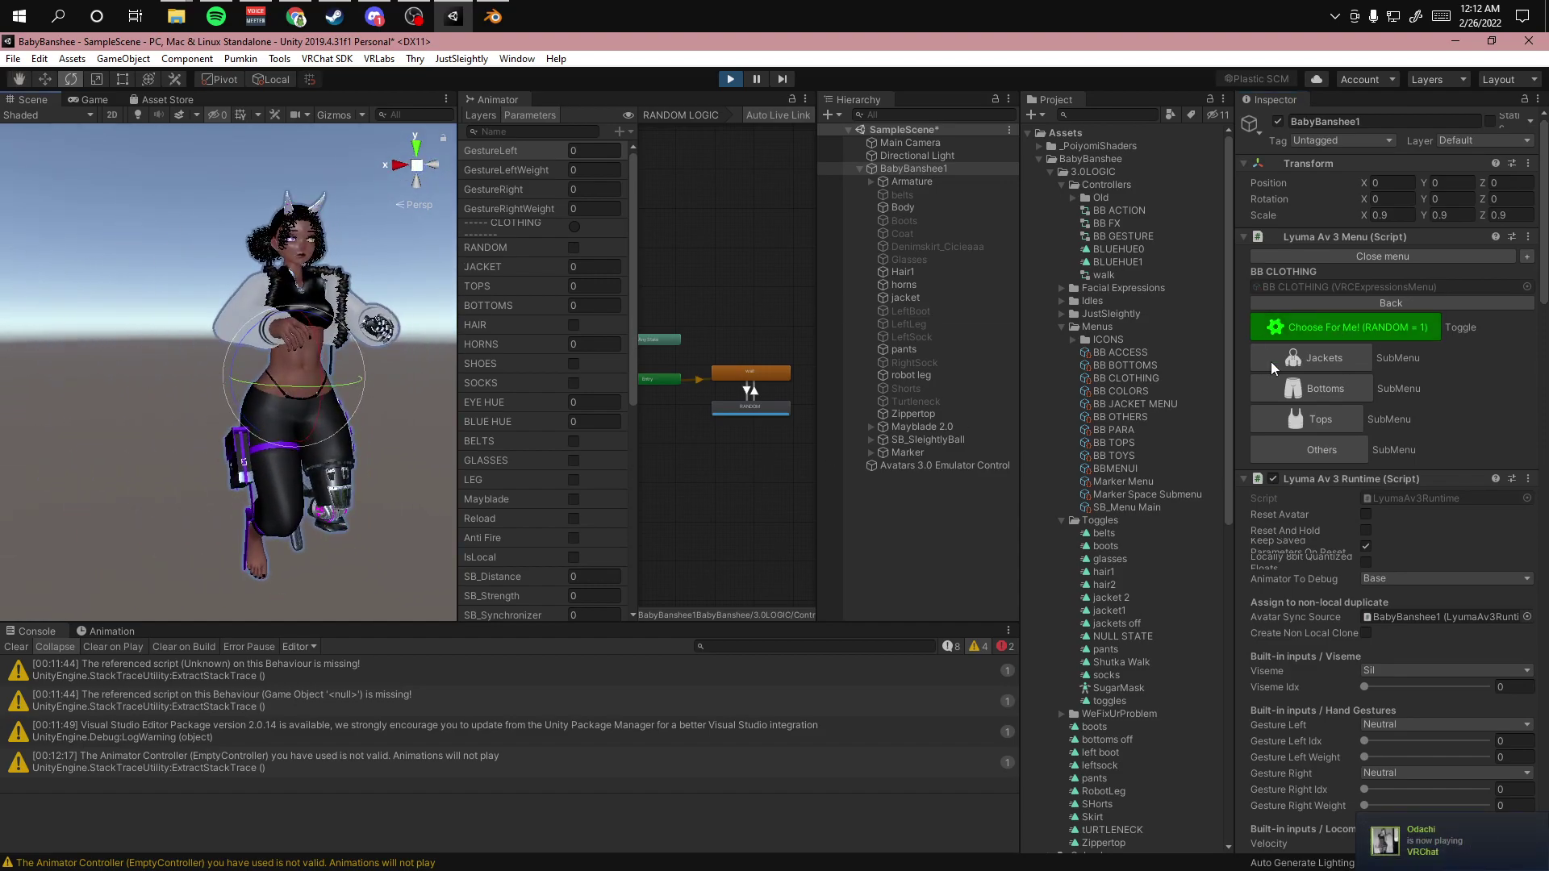
- Keep toggling Choose For Me! to reroll the random outfit repeatedly
click(1295, 331)
click(1296, 330)
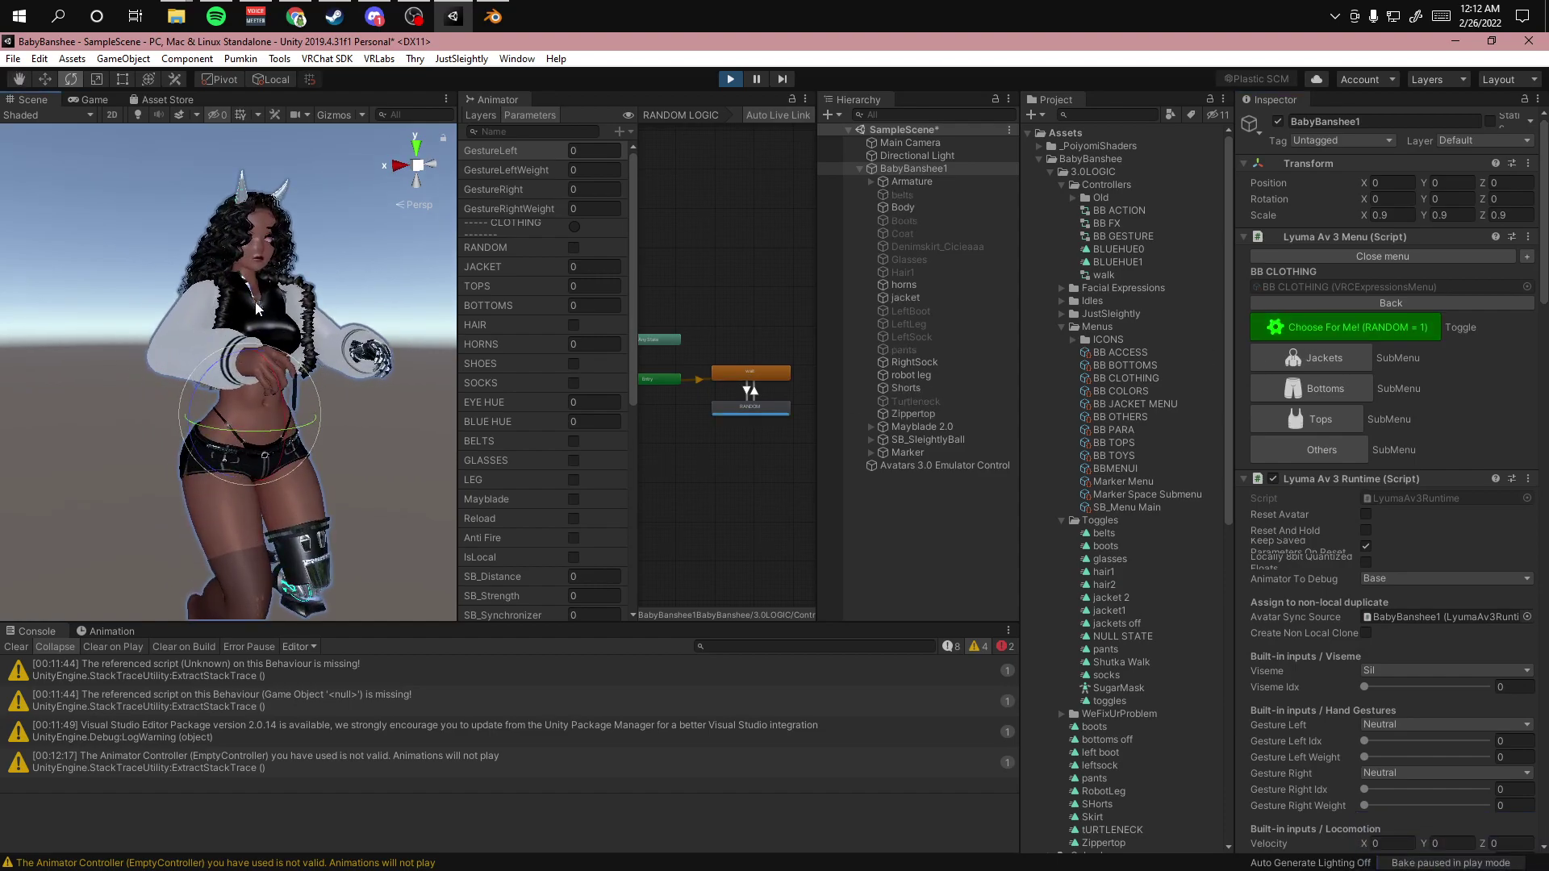
click(1282, 331)
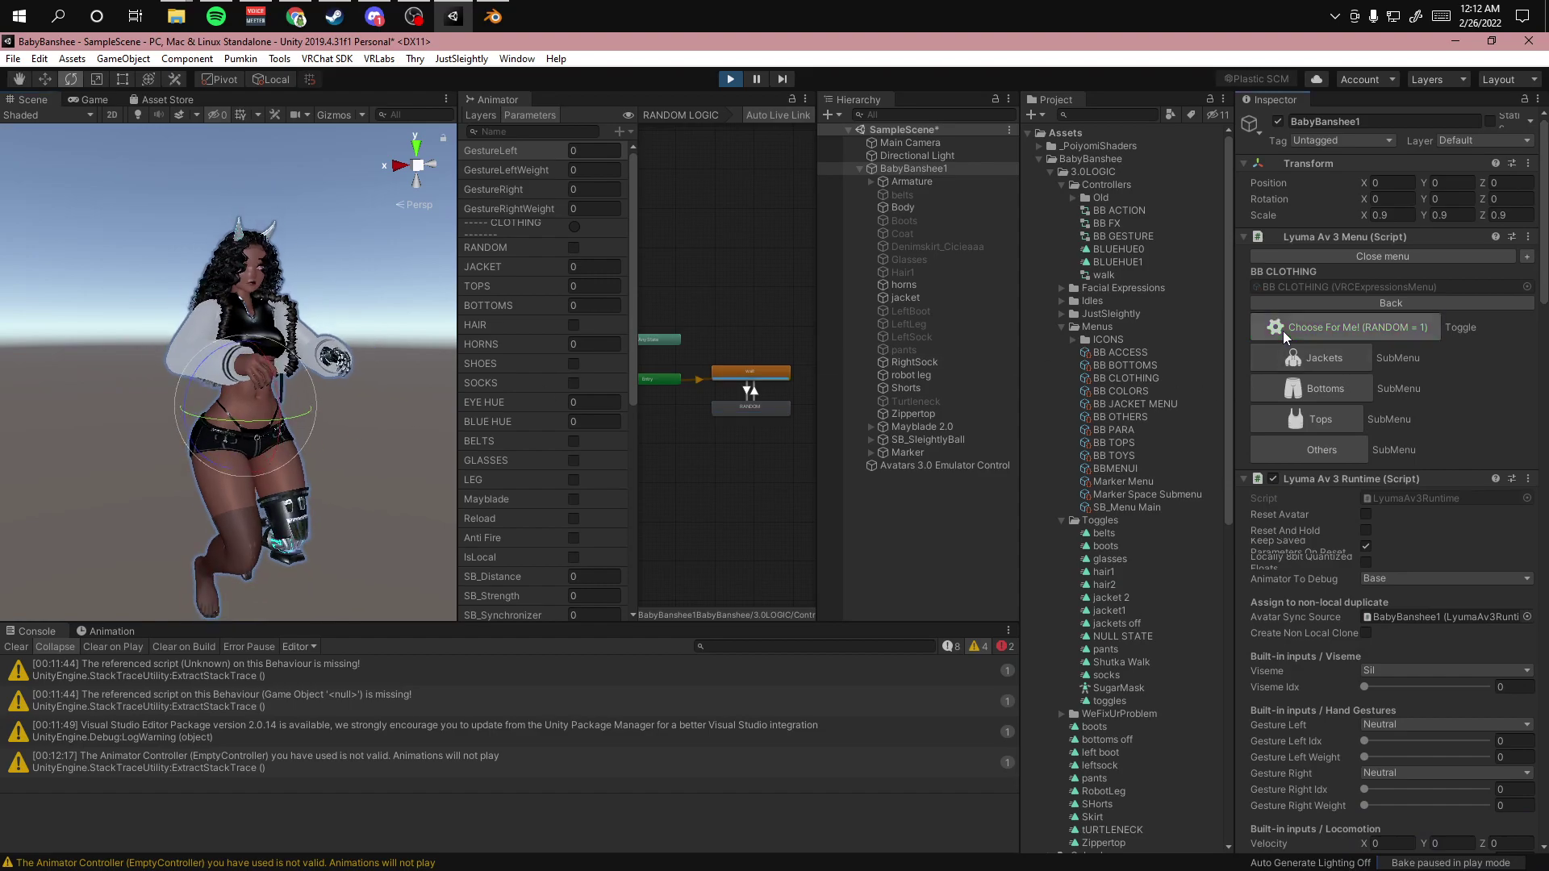
click(1282, 331)
click(1283, 331)
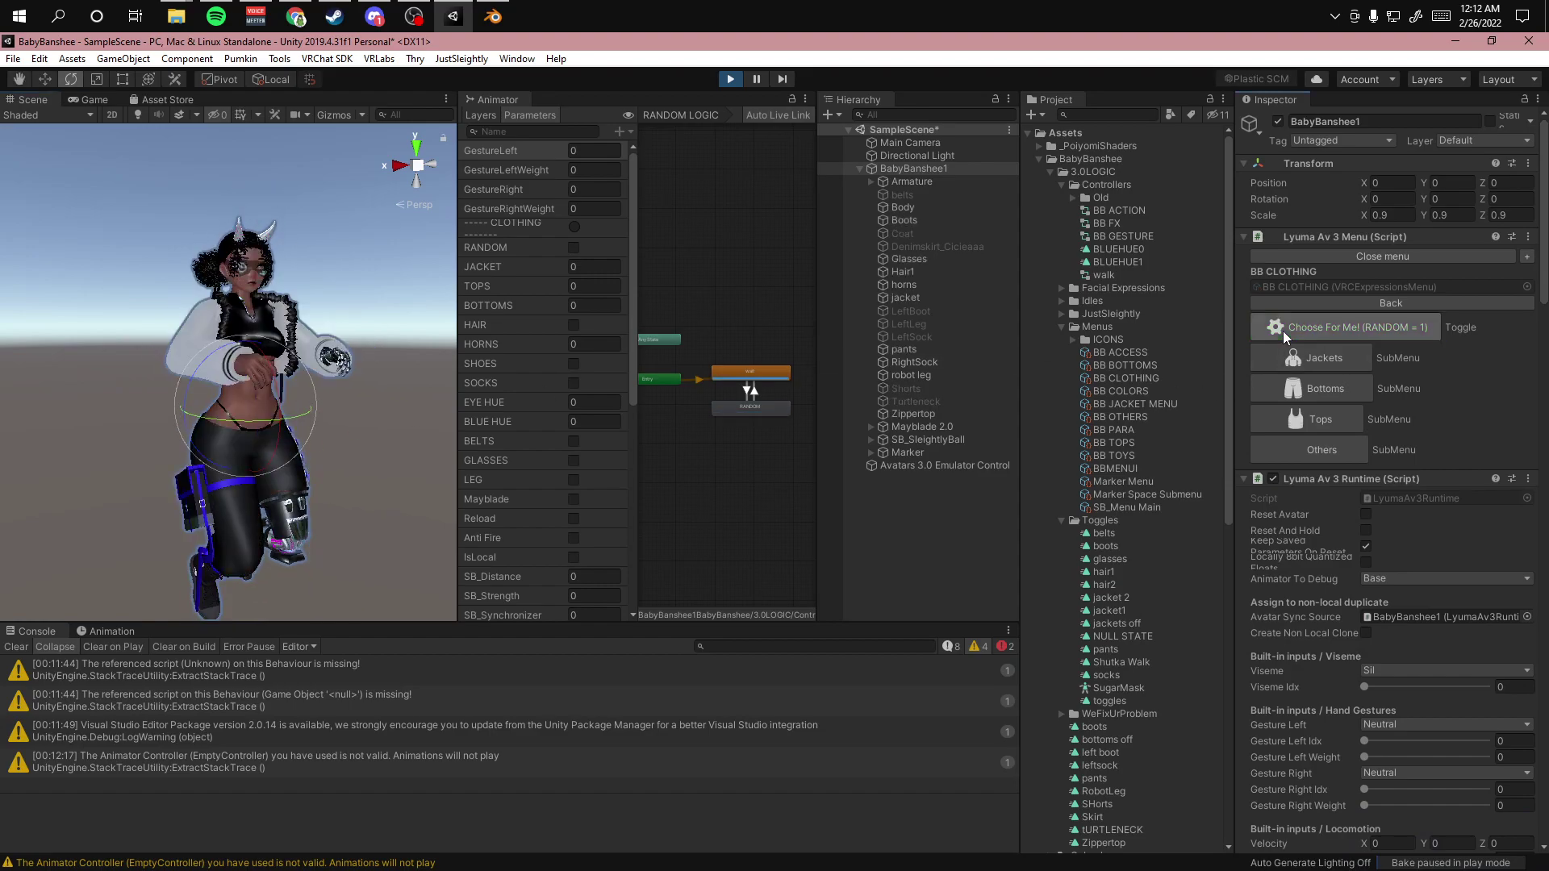
click(1283, 331)
click(1283, 331)
click(1283, 331)
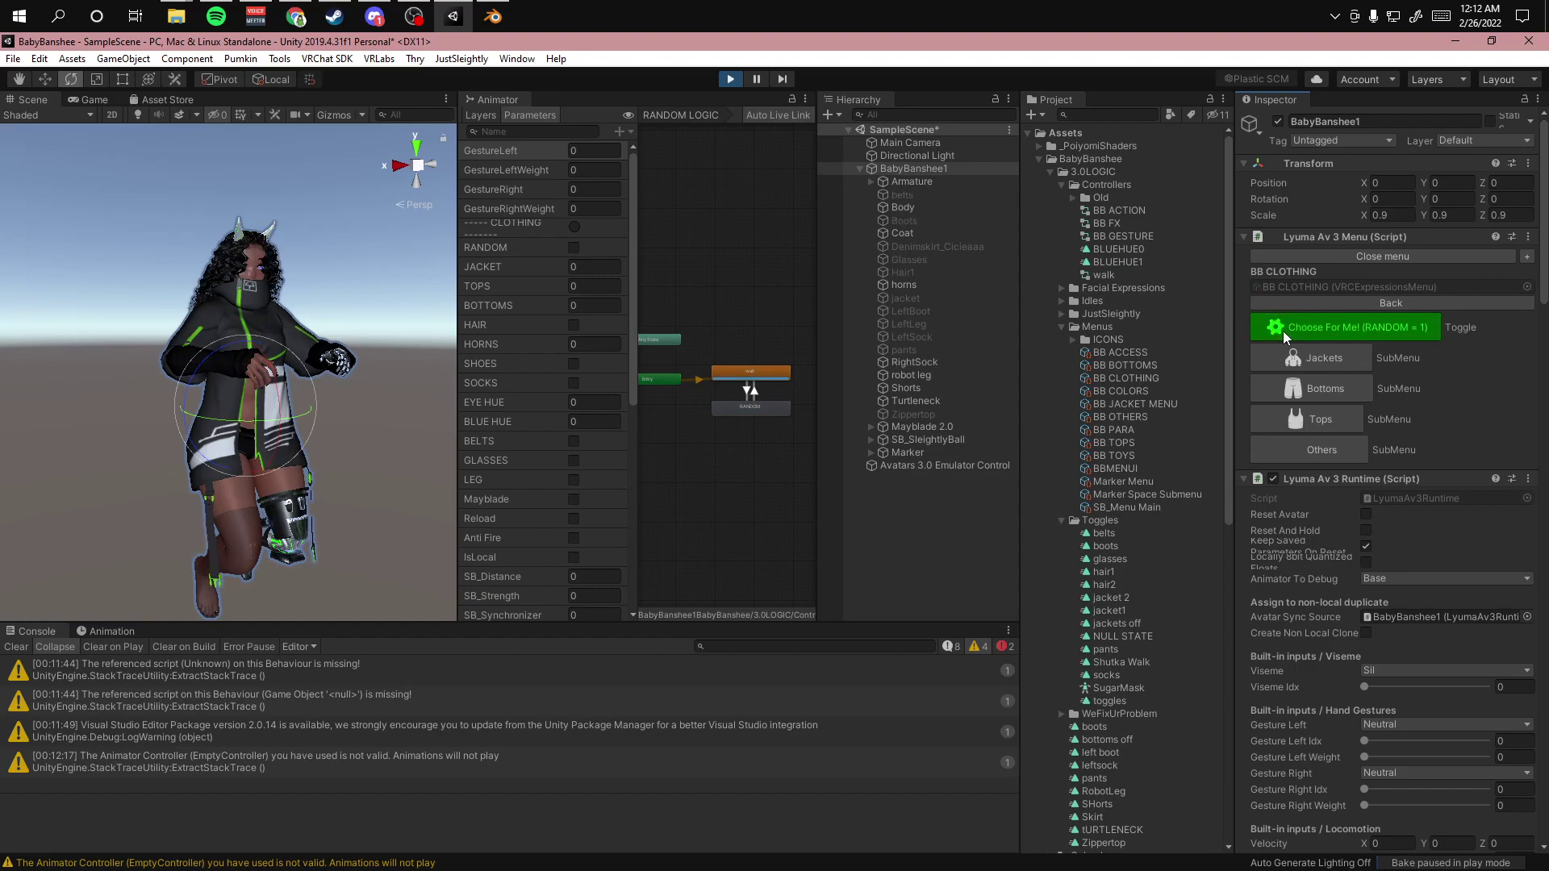